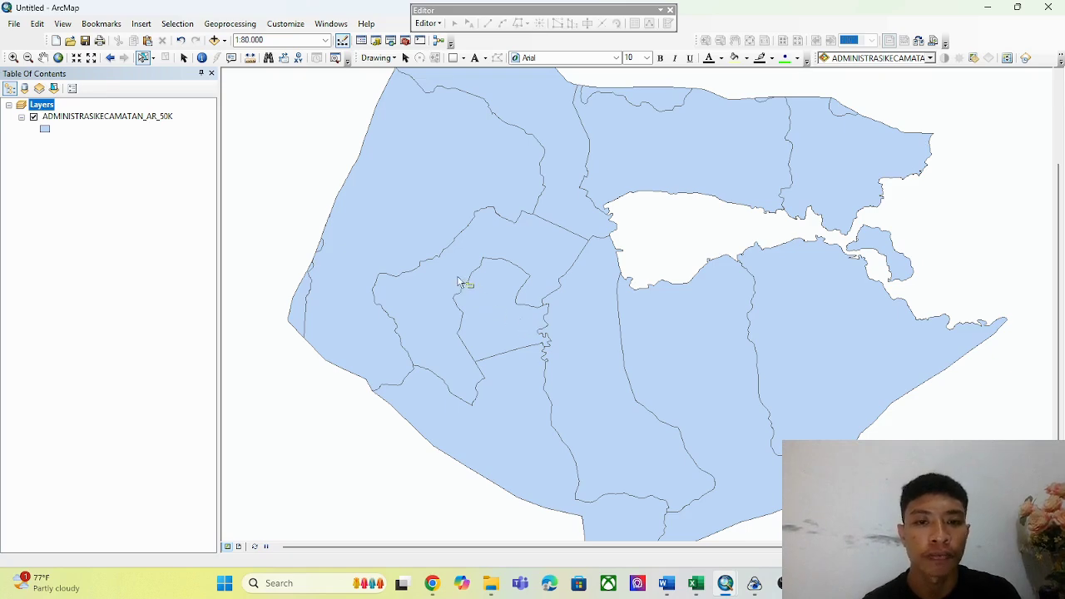
Export only the central district polygon of ADMINISTRASIKECAMATAN_AR_50K to the shapefile Export_Output_6.shp and add it to the map as a layer
{"action": "scroll", "coordinate": [476, 295], "scroll_direction": "down", "scroll_amount": 1}
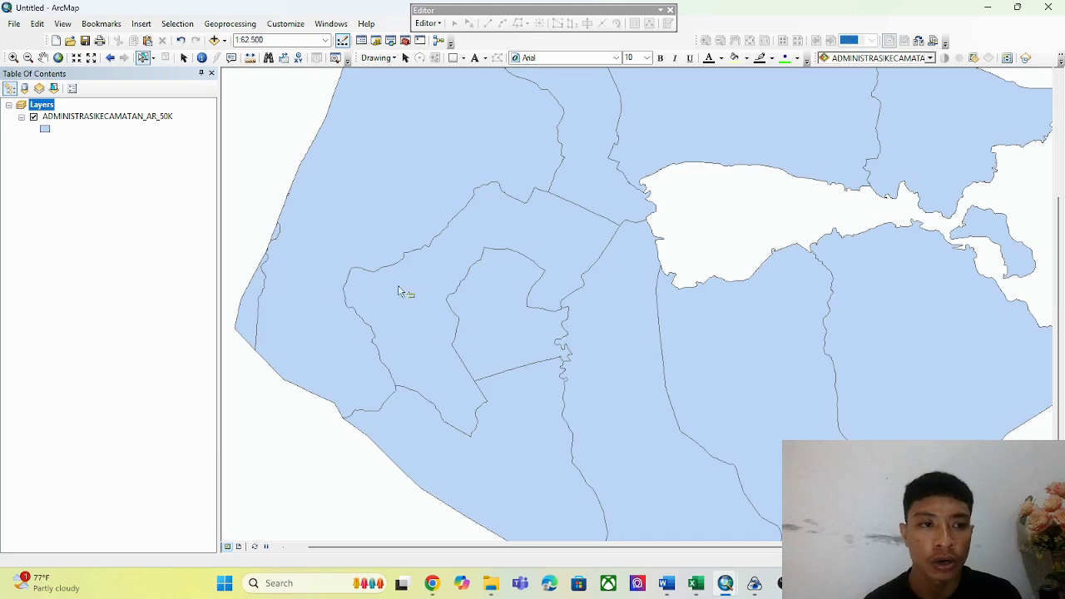
{"action": "left_click_drag", "start_coordinate": [433, 278], "coordinate": [485, 280]}
{"action": "scroll", "coordinate": [551, 280], "scroll_direction": "down", "scroll_amount": 2}
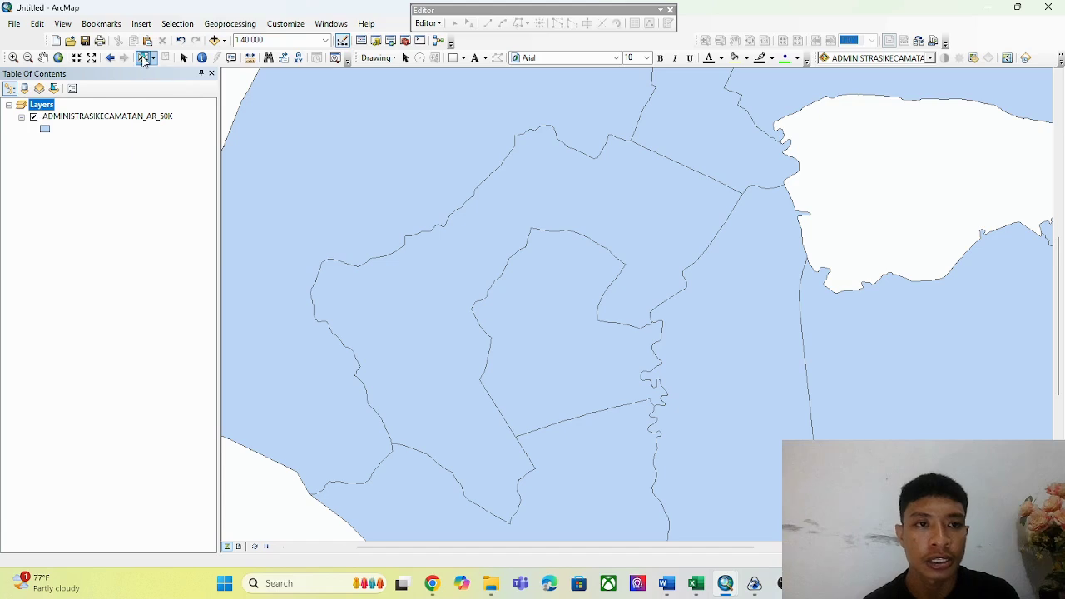
{"action": "left_click", "coordinate": [552, 332]}
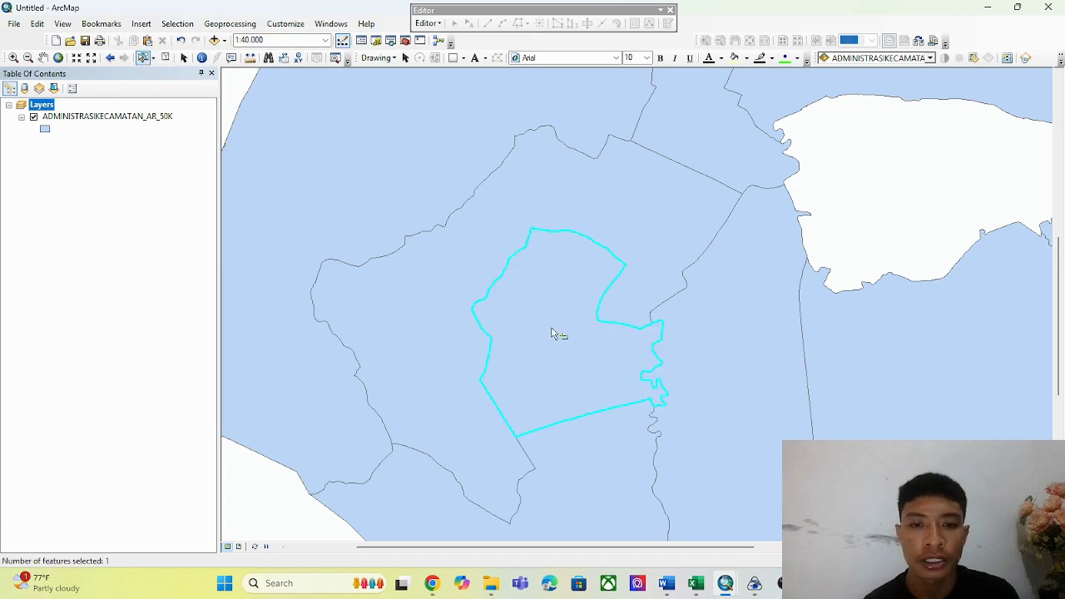
{"action": "right_click", "coordinate": [94, 122]}
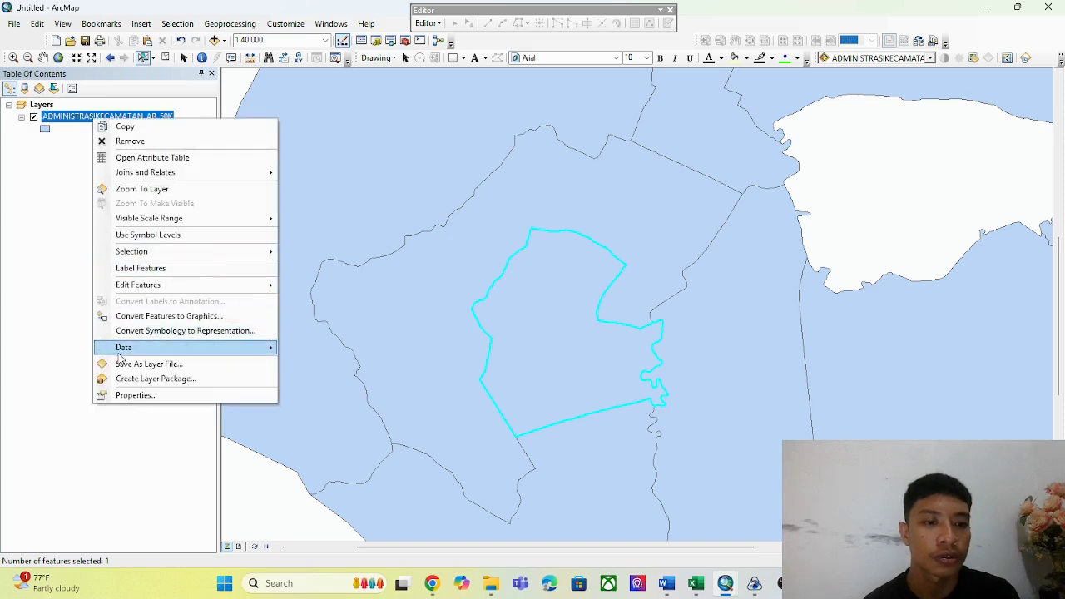
{"action": "mouse_move", "coordinate": [121, 351]}
{"action": "left_click", "coordinate": [318, 364]}
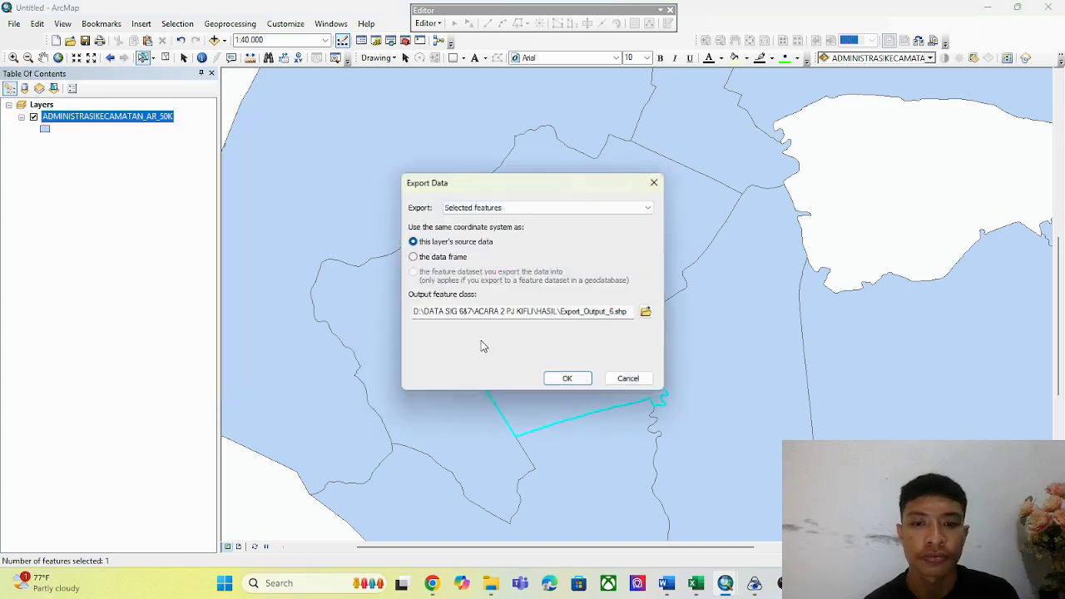
{"action": "left_click", "coordinate": [558, 376]}
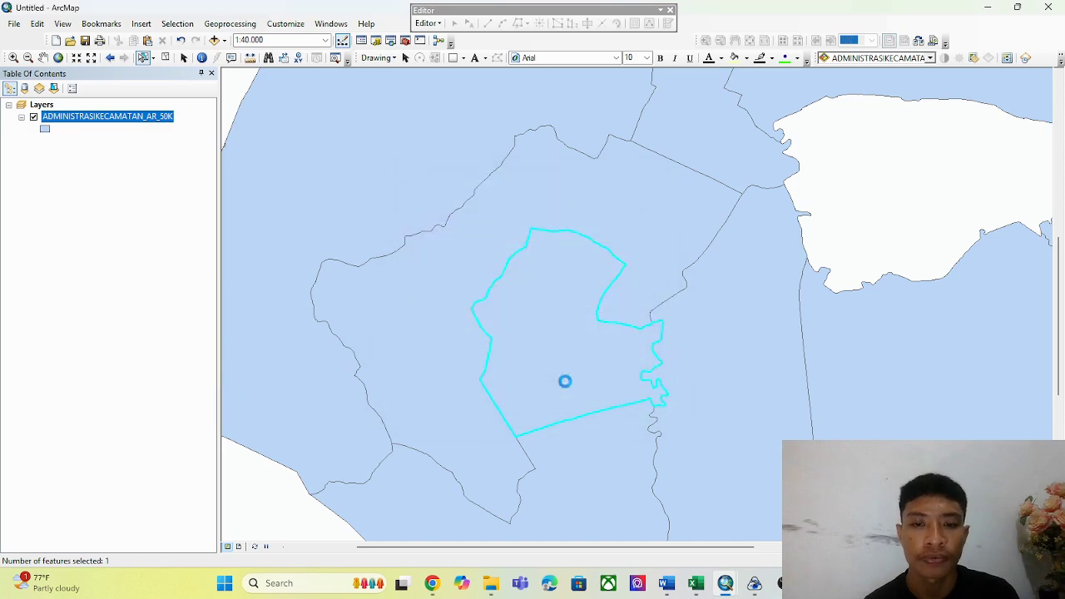
{"action": "left_click", "coordinate": [580, 337]}
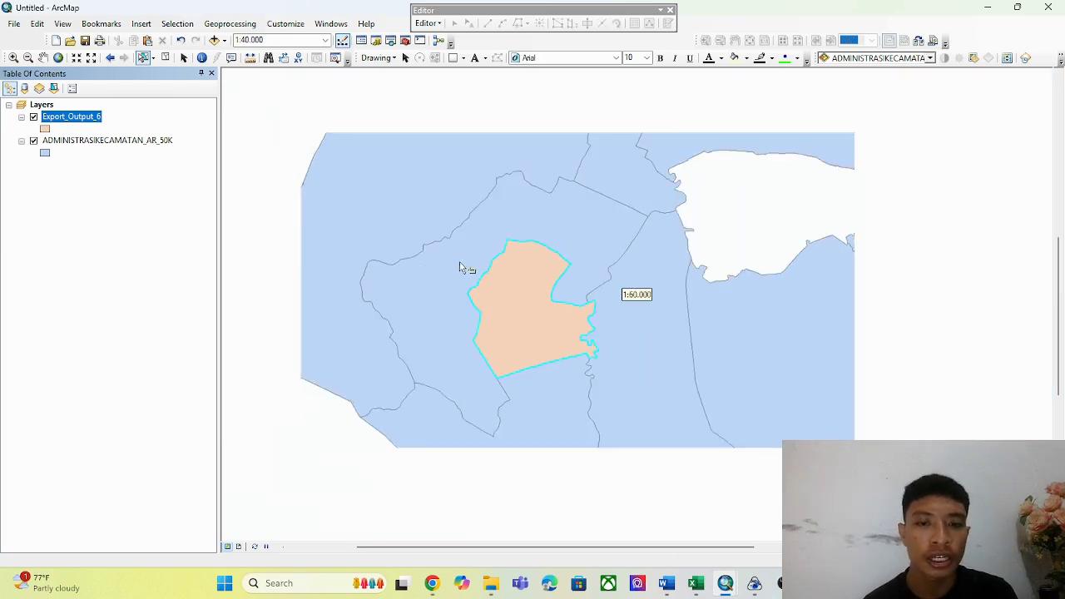
{"action": "scroll", "coordinate": [464, 266], "scroll_direction": "up", "scroll_amount": 1}
{"action": "scroll", "coordinate": [509, 298], "scroll_direction": "down", "scroll_amount": 1}
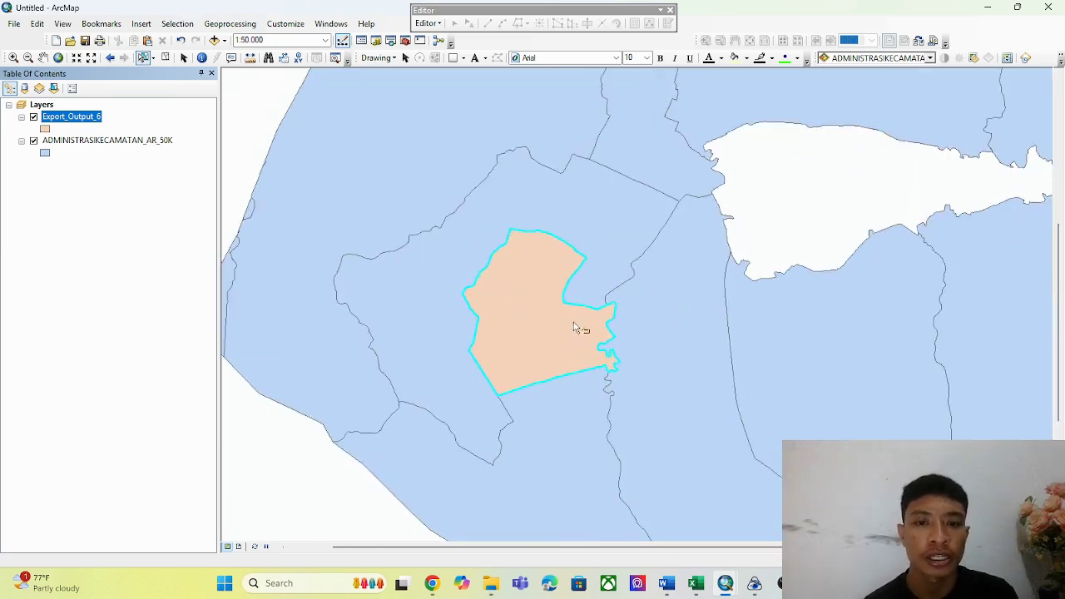
Hide the ADMINISTRASIKECAMATAN_AR_50K layer, leaving only the exported district displayed on the map
{"action": "left_click", "coordinate": [42, 175]}
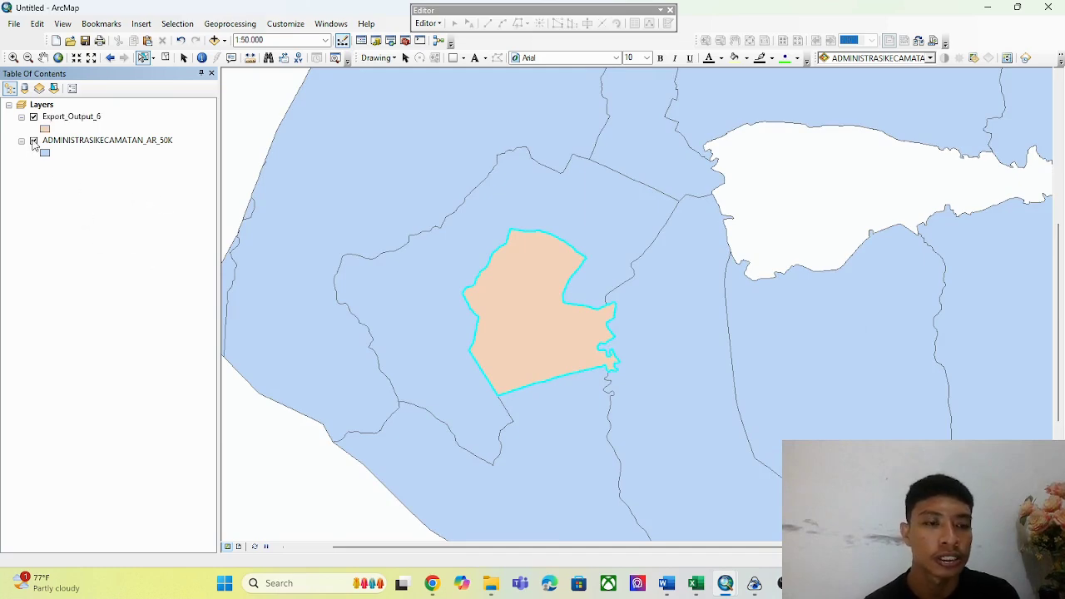
{"action": "left_click", "coordinate": [33, 142]}
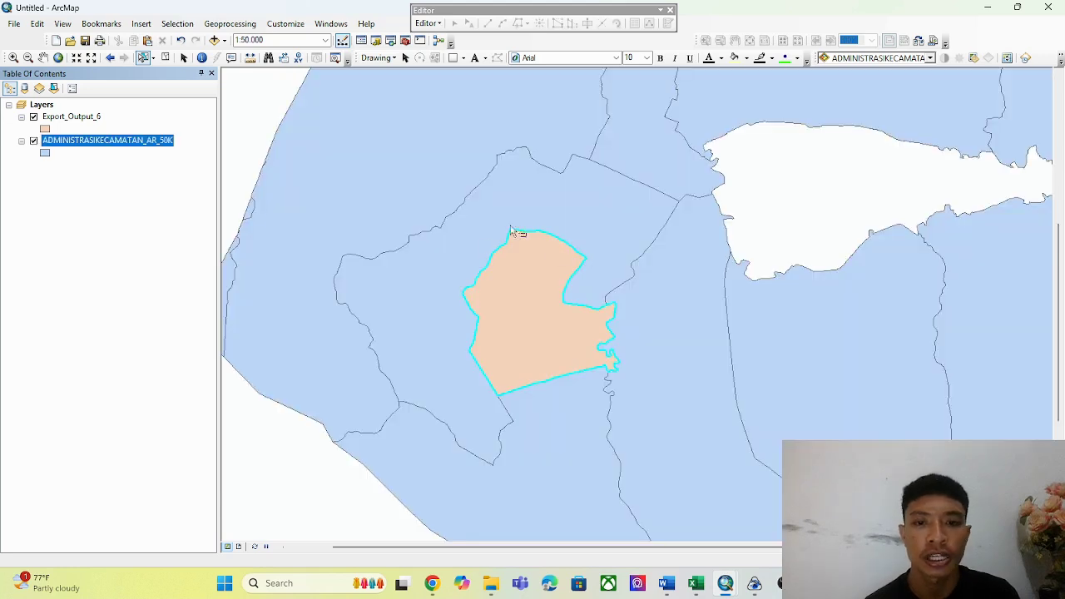
{"action": "left_click", "coordinate": [34, 141]}
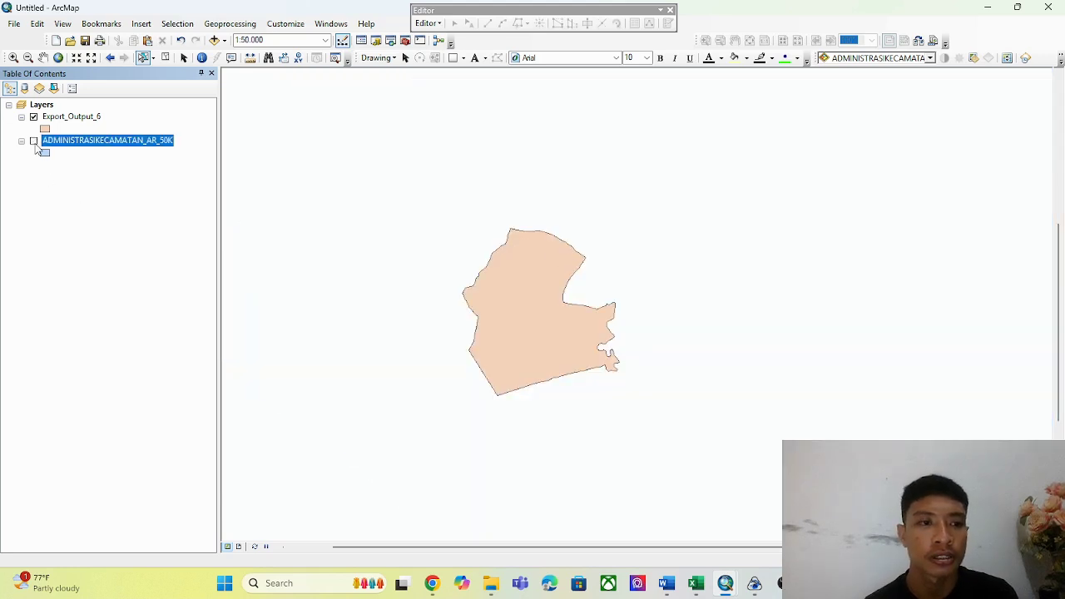
{"action": "left_click", "coordinate": [72, 118]}
{"action": "double_click", "coordinate": [71, 118]}
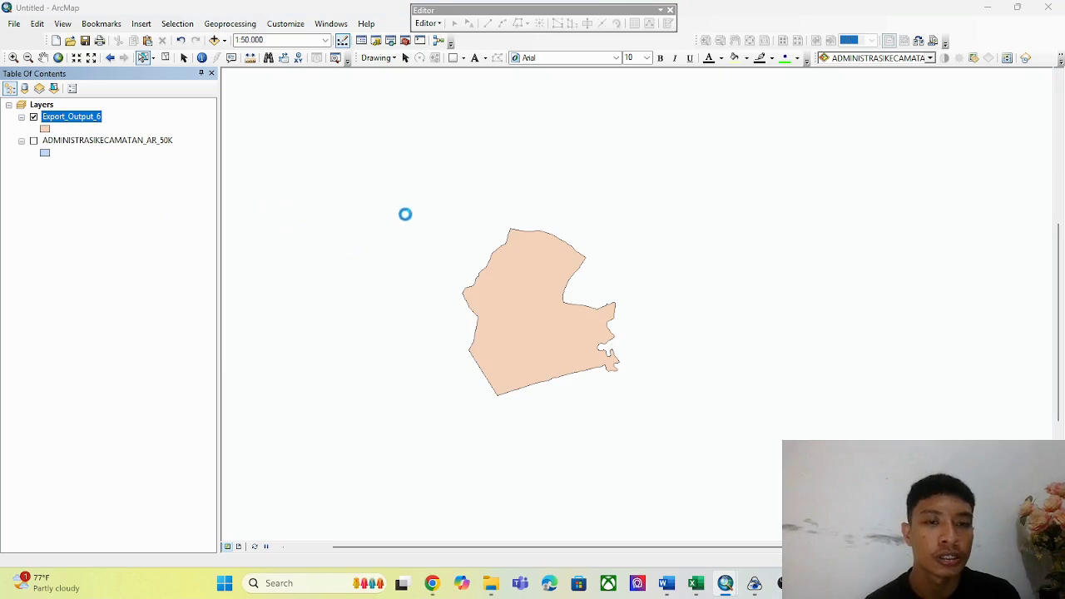
{"action": "left_click", "coordinate": [746, 105]}
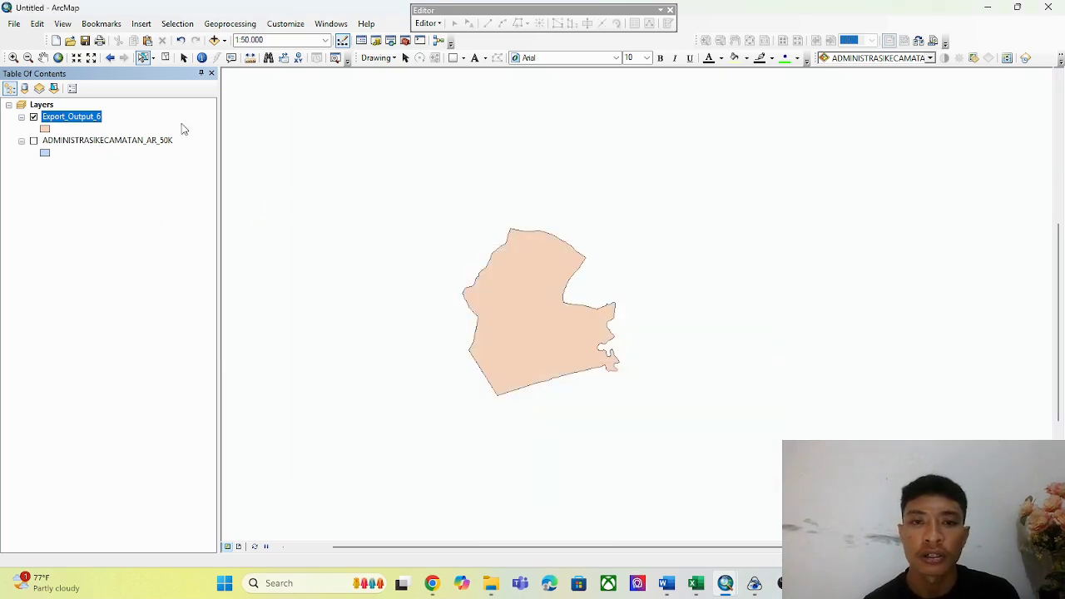
Rename the Export_Output_6 layer as Kelurahan Wua-wua
{"action": "left_click", "coordinate": [72, 118]}
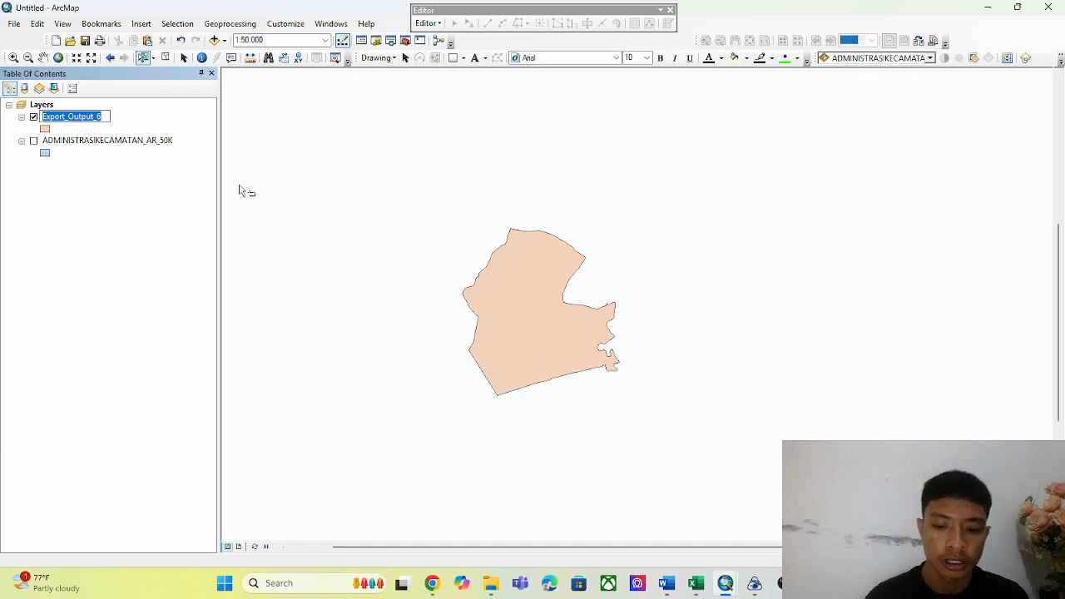
{"action": "type", "text": "Kelu"}
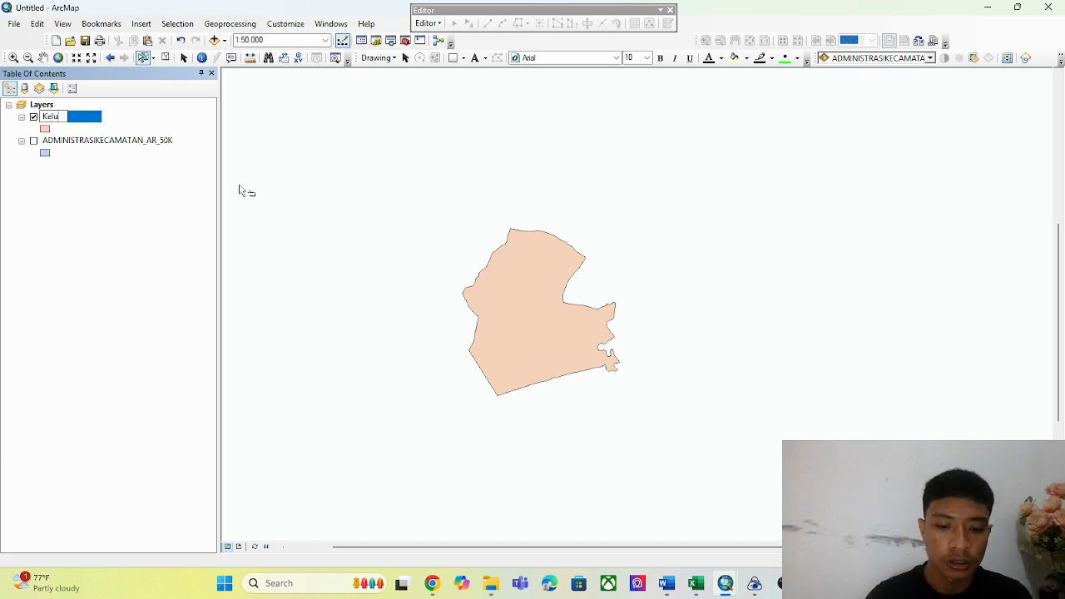
{"action": "type", "text": "rahan W"}
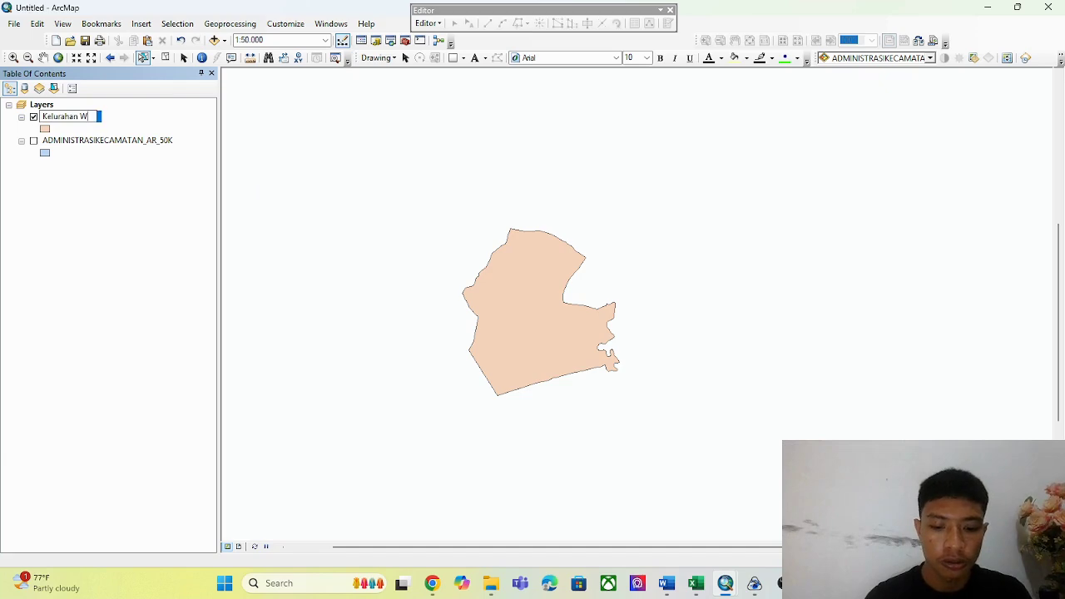
{"action": "type", "text": "ua-wua"}
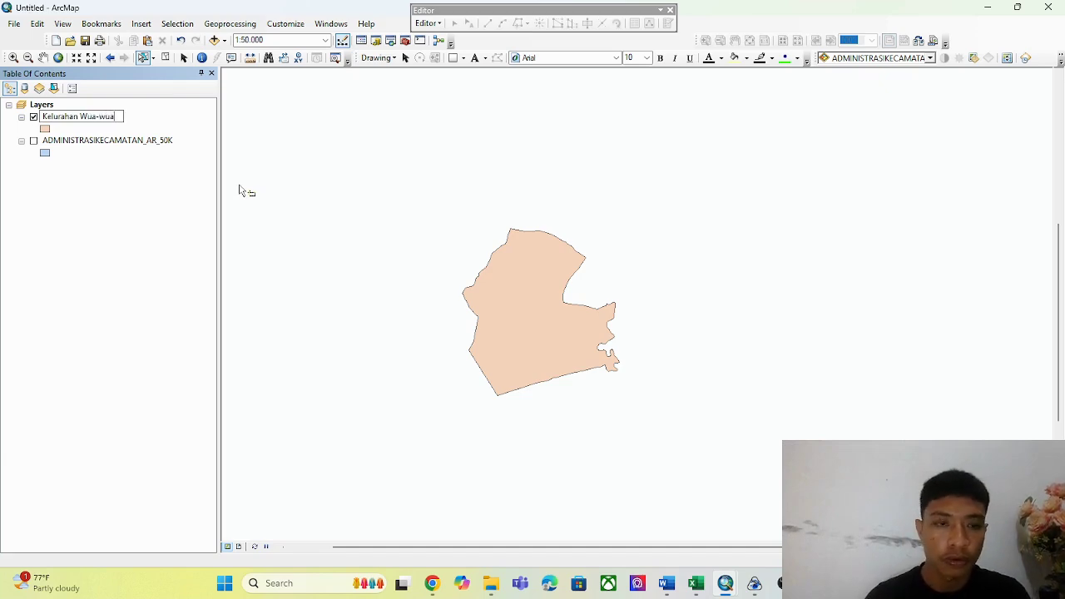
{"action": "key", "text": "Return"}
{"action": "left_click", "coordinate": [151, 213]}
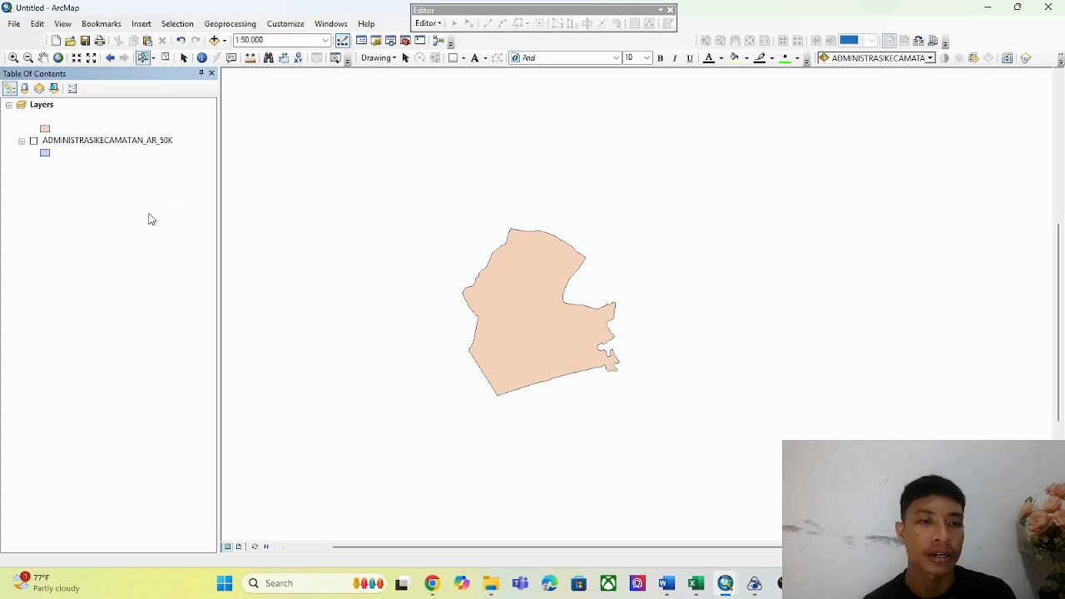
Open the attribute table of the Kelurahan Wua-wua layer and examine all of its fields from first to last
{"action": "right_click", "coordinate": [73, 119]}
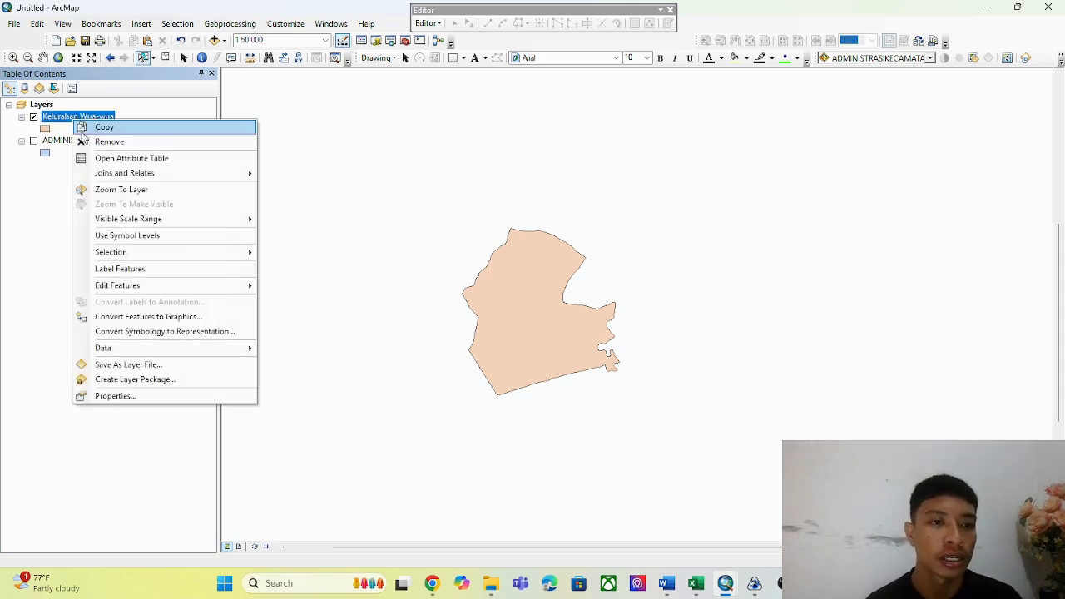
{"action": "left_click", "coordinate": [134, 160]}
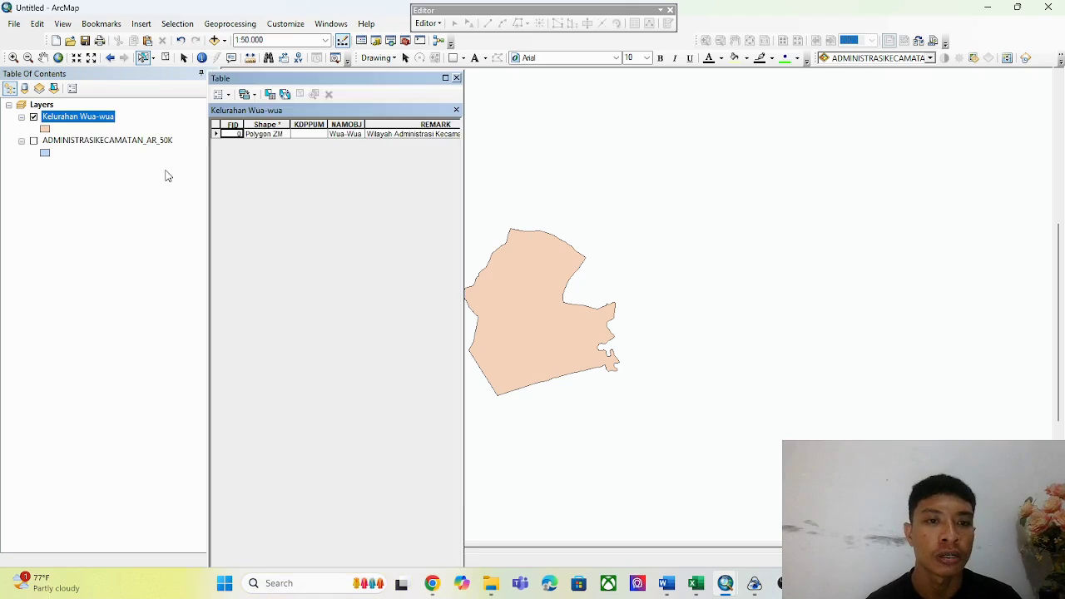
{"action": "scroll", "coordinate": [308, 211], "scroll_direction": "right", "scroll_amount": 3}
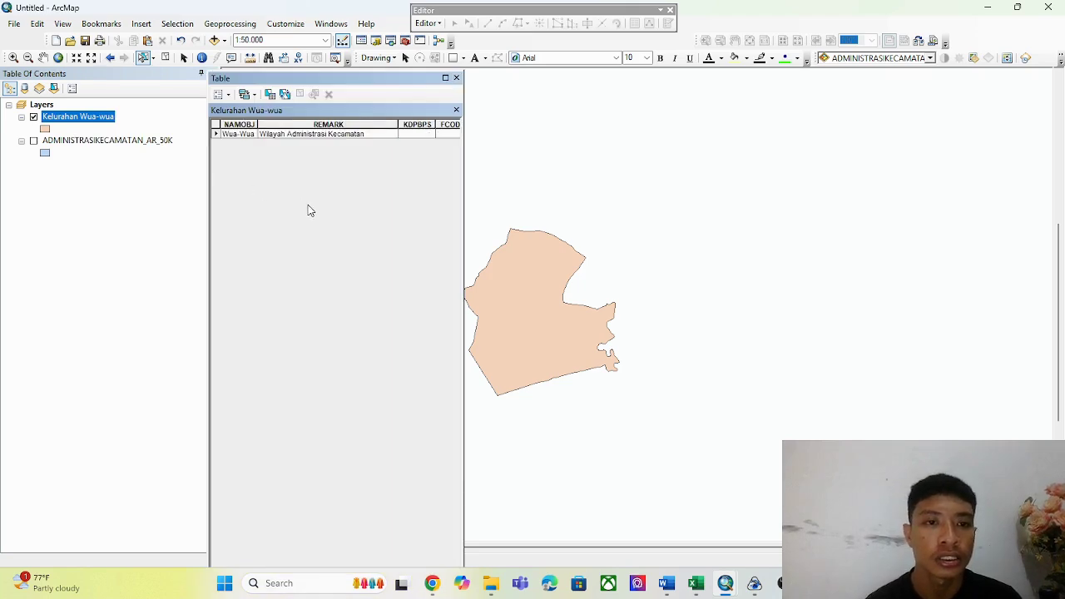
{"action": "scroll", "coordinate": [308, 211], "scroll_direction": "left", "scroll_amount": 3}
{"action": "scroll", "coordinate": [309, 211], "scroll_direction": "right", "scroll_amount": 5}
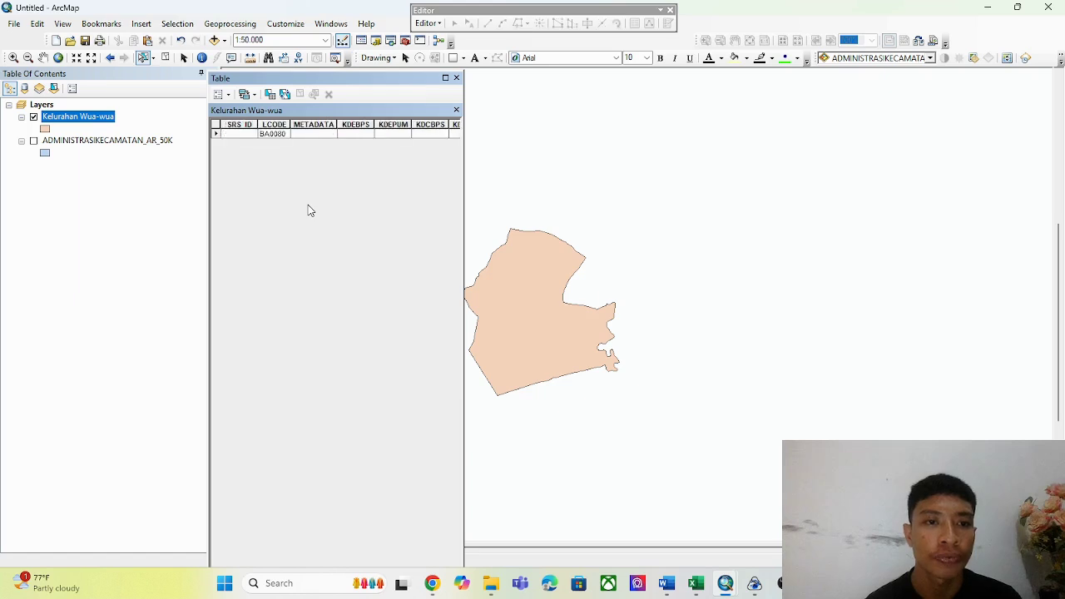
{"action": "scroll", "coordinate": [309, 211], "scroll_direction": "right", "scroll_amount": 5}
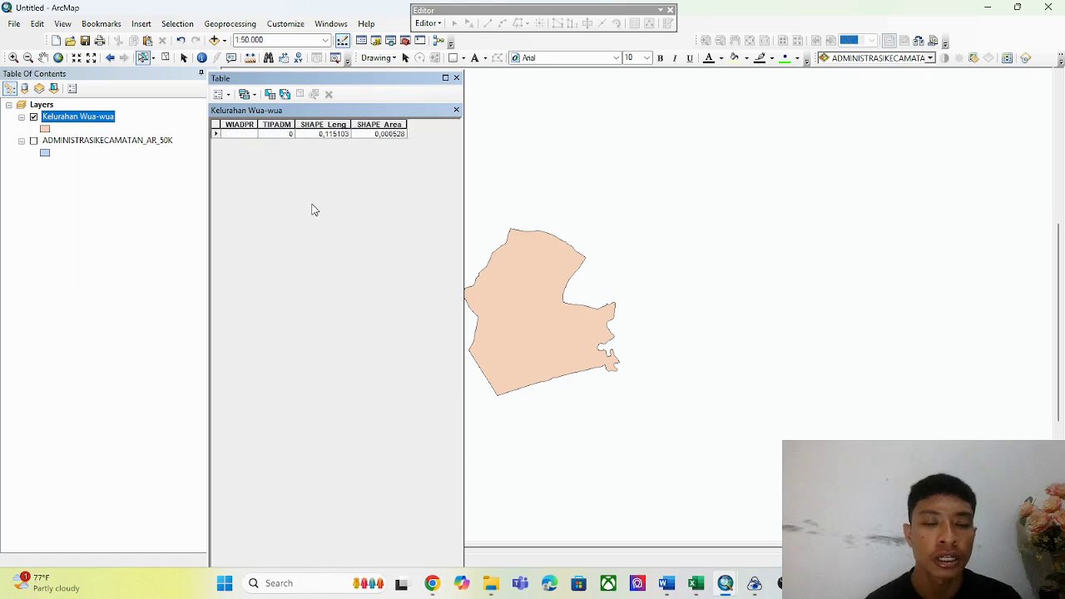
{"action": "scroll", "coordinate": [312, 210], "scroll_direction": "left", "scroll_amount": 10}
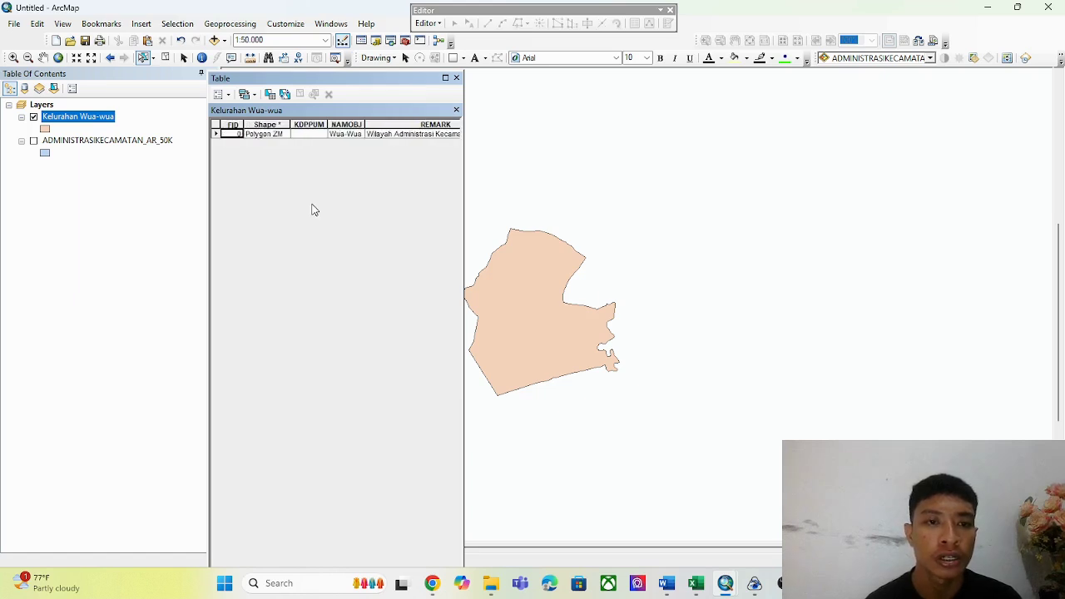
{"action": "scroll", "coordinate": [312, 210], "scroll_direction": "right", "scroll_amount": 10}
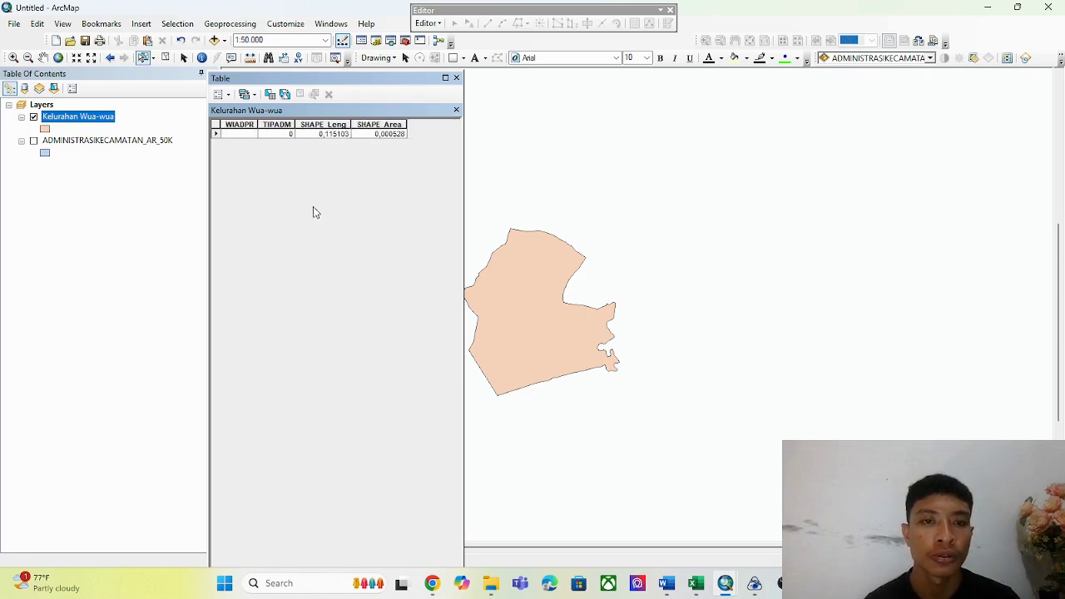
{"action": "scroll", "coordinate": [309, 206], "scroll_direction": "left", "scroll_amount": 10}
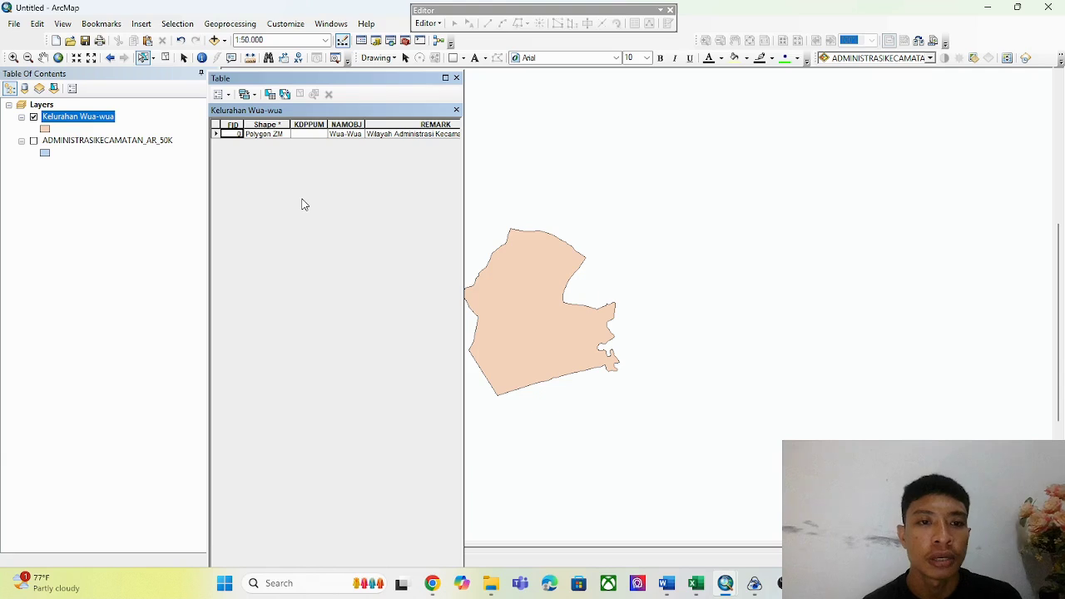
Turn off the KDPPUM, METADATA and KDEBPS fields in the Kelurahan Wua-wua attribute table
{"action": "right_click", "coordinate": [309, 125]}
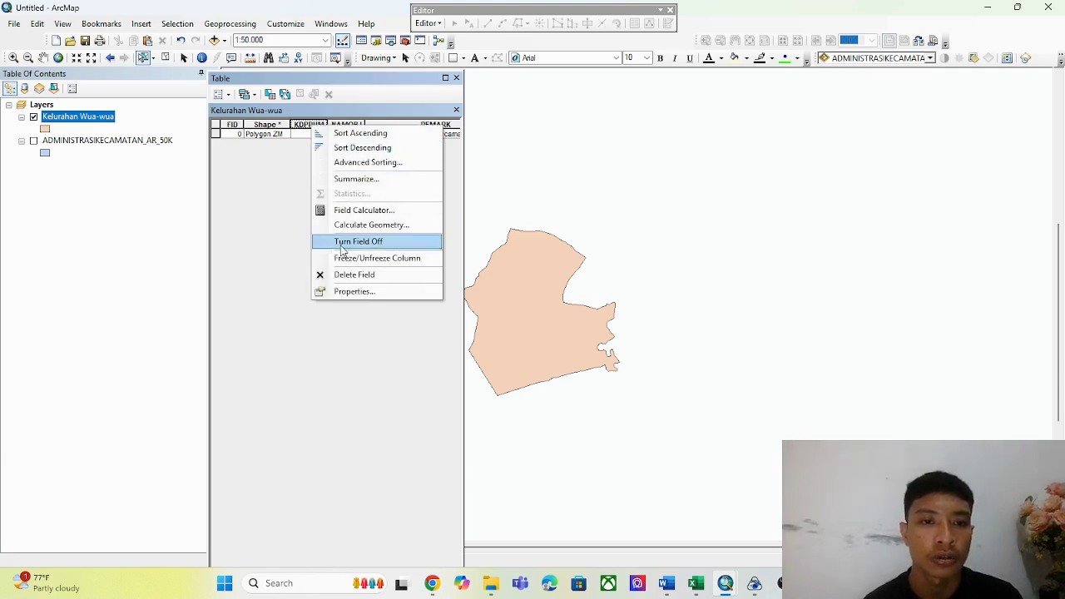
{"action": "left_click", "coordinate": [358, 242]}
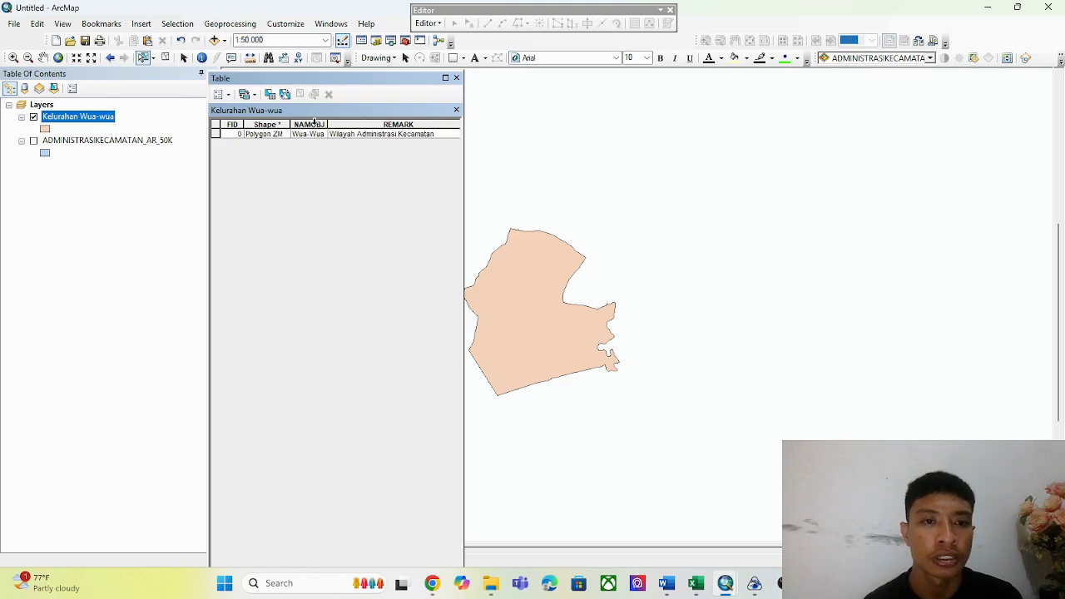
{"action": "scroll", "coordinate": [314, 124], "scroll_direction": "right", "scroll_amount": 4}
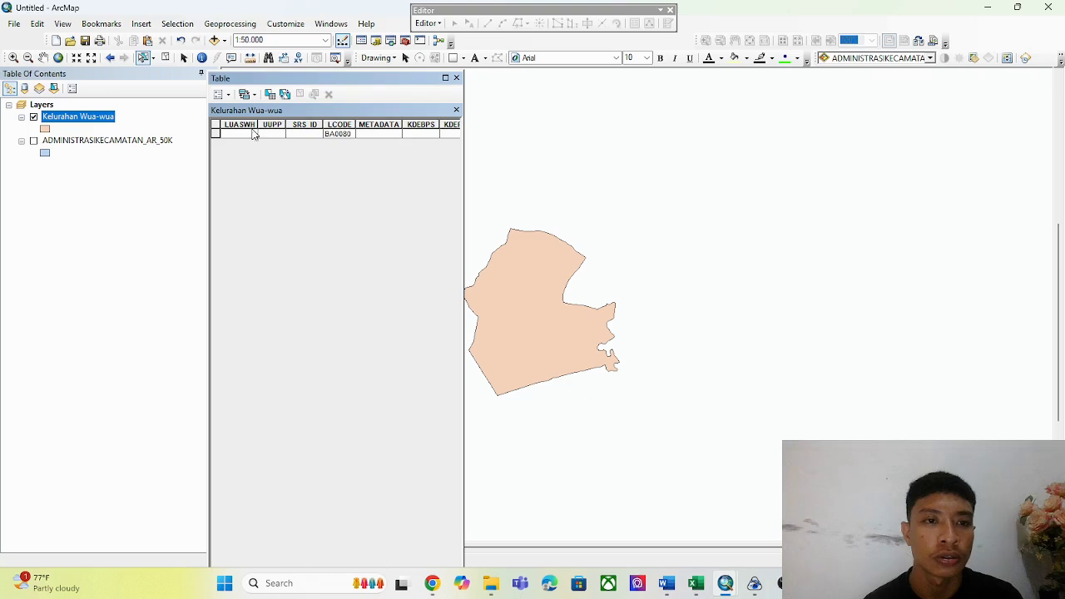
{"action": "scroll", "coordinate": [253, 134], "scroll_direction": "right", "scroll_amount": 3}
{"action": "right_click", "coordinate": [275, 125]}
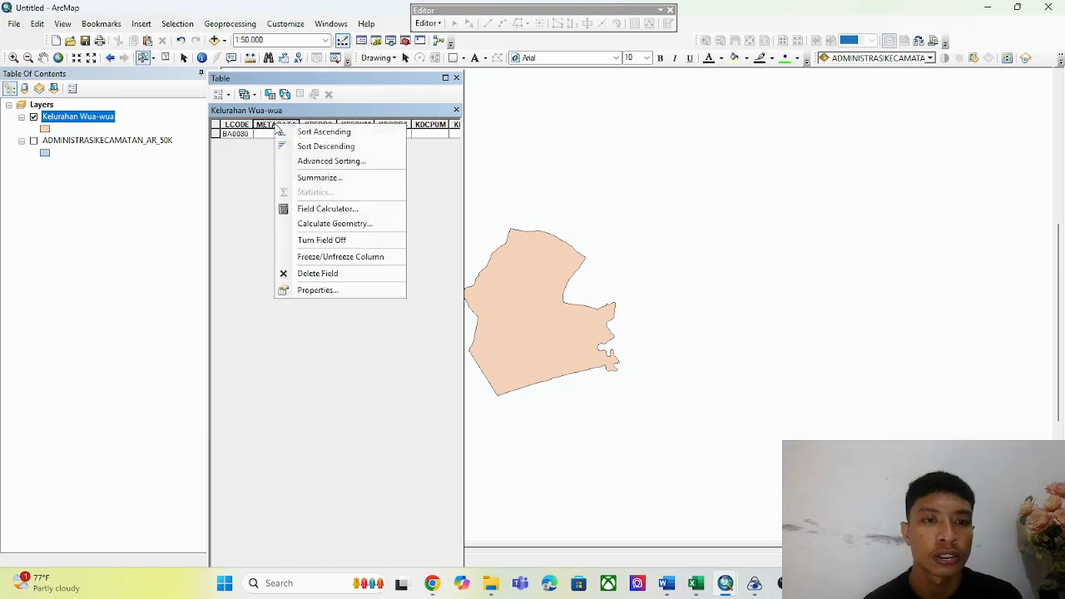
{"action": "left_click", "coordinate": [309, 241]}
{"action": "right_click", "coordinate": [278, 123]}
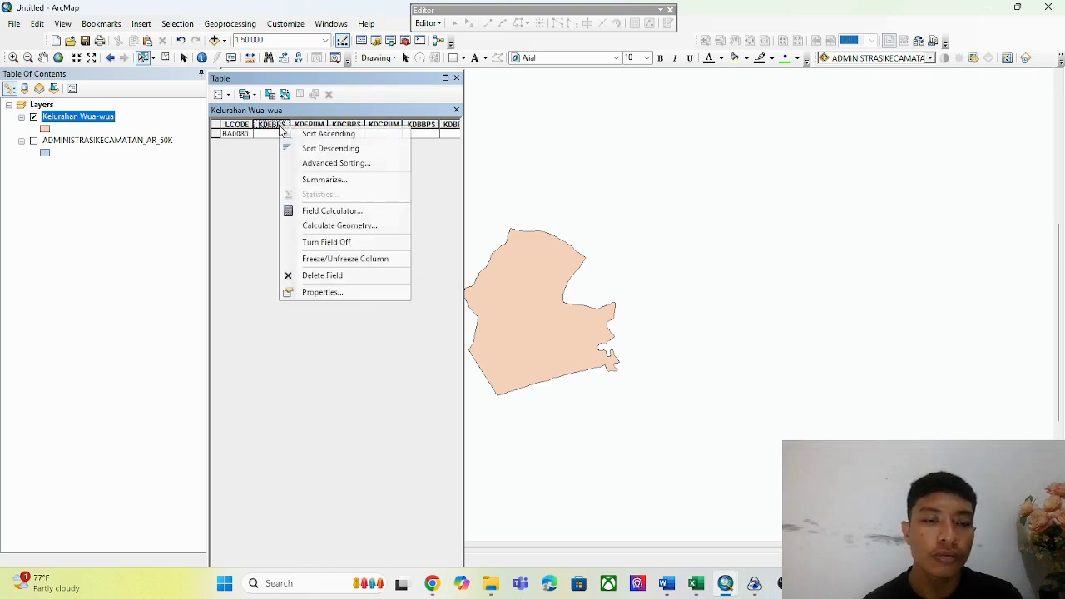
{"action": "left_click", "coordinate": [315, 248]}
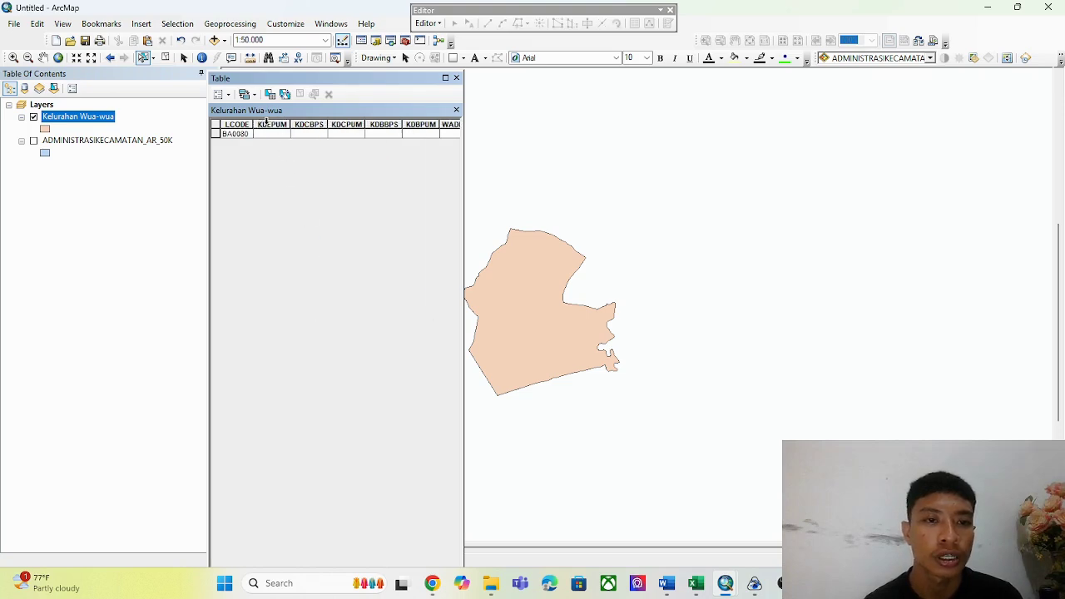
Turn off the KDEPUM, KDCBPS and KDCPUM fields in the Kelurahan Wua-wua attribute table
{"action": "right_click", "coordinate": [267, 123]}
{"action": "left_click", "coordinate": [298, 239]}
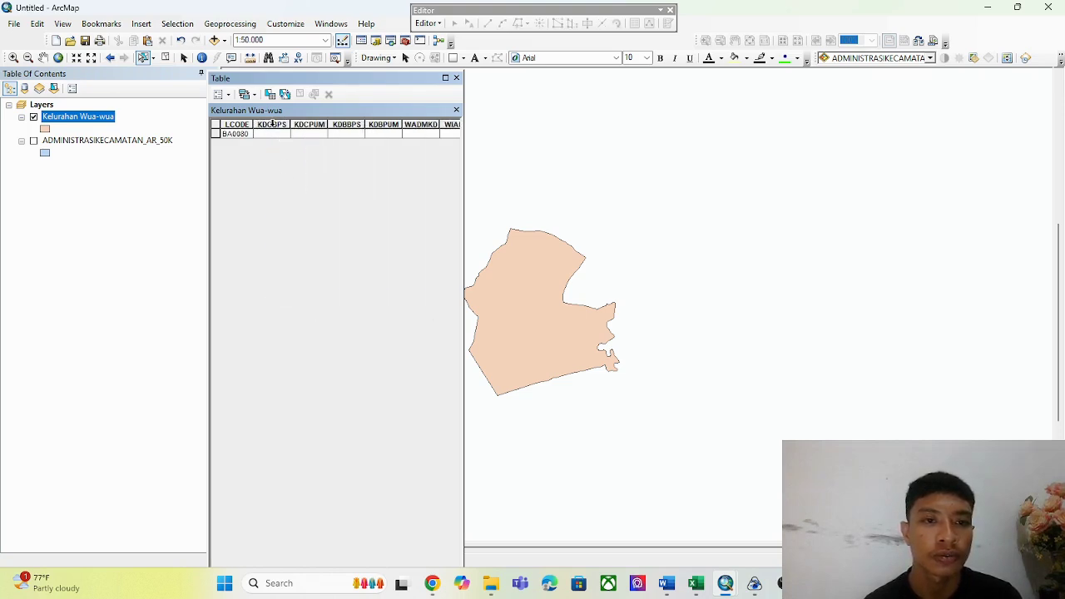
{"action": "right_click", "coordinate": [272, 123]}
{"action": "left_click", "coordinate": [305, 240]}
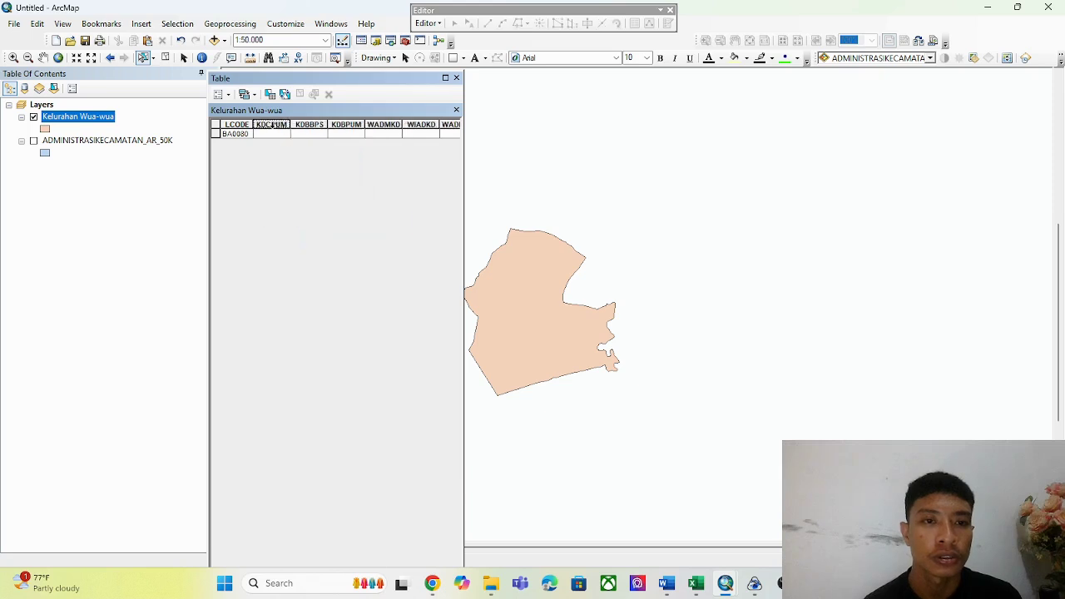
{"action": "right_click", "coordinate": [272, 123]}
{"action": "left_click", "coordinate": [313, 242]}
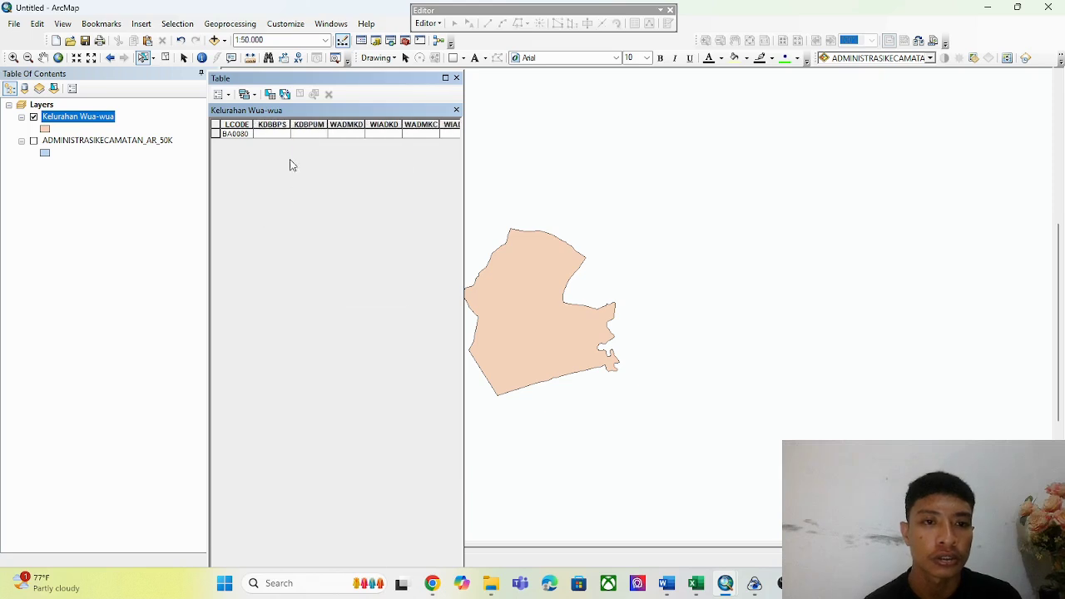
Turn off the KDBBPS, KDBPUM and WADMKD fields in the Kelurahan Wua-wua attribute table
{"action": "right_click", "coordinate": [283, 123]}
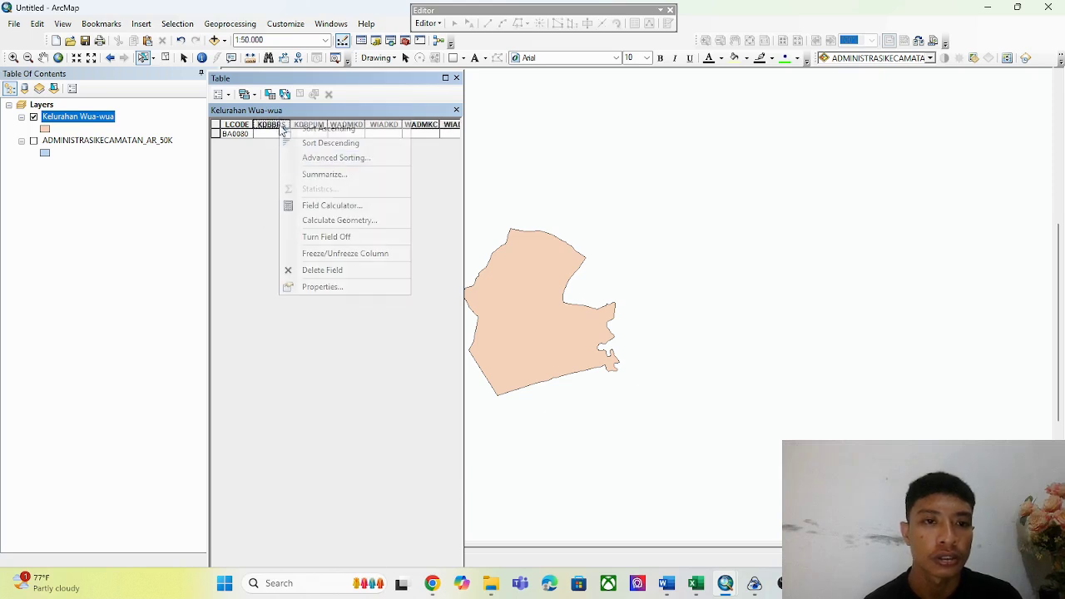
{"action": "left_click", "coordinate": [313, 242]}
{"action": "right_click", "coordinate": [271, 124]}
{"action": "left_click", "coordinate": [309, 240]}
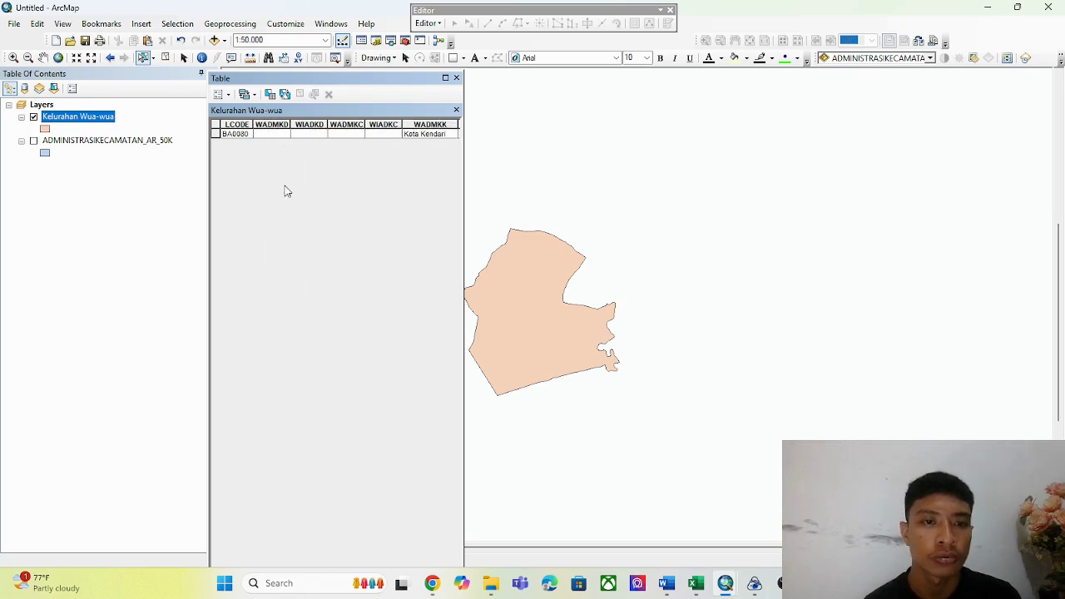
{"action": "right_click", "coordinate": [276, 123]}
{"action": "left_click", "coordinate": [310, 239]}
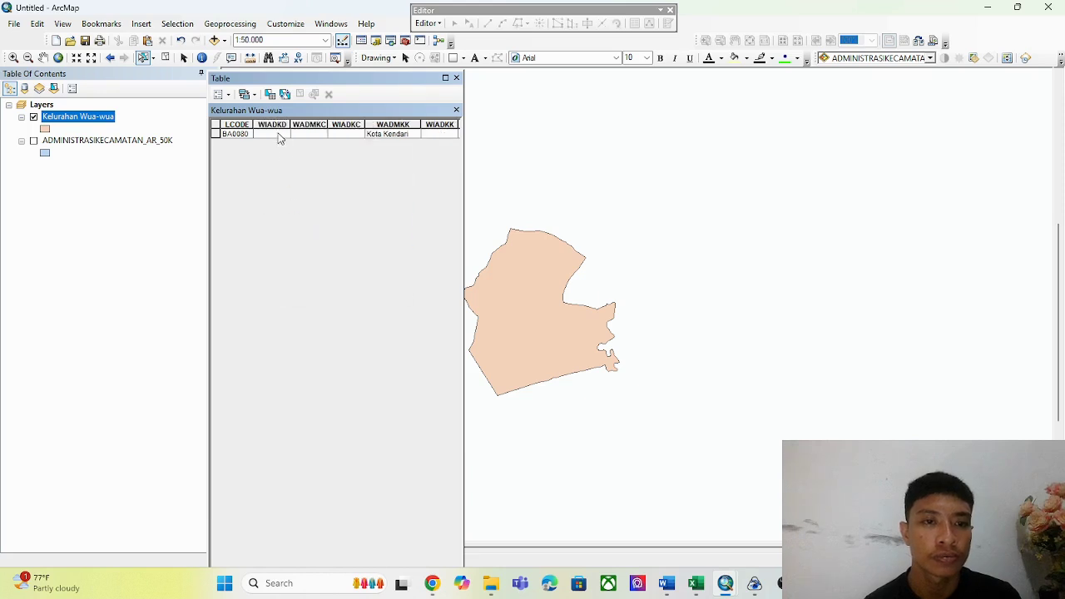
Turn off the WIADKD, WADMKC and WIADKC fields in the Kelurahan Wua-wua attribute table
{"action": "right_click", "coordinate": [274, 125]}
{"action": "left_click", "coordinate": [305, 238]}
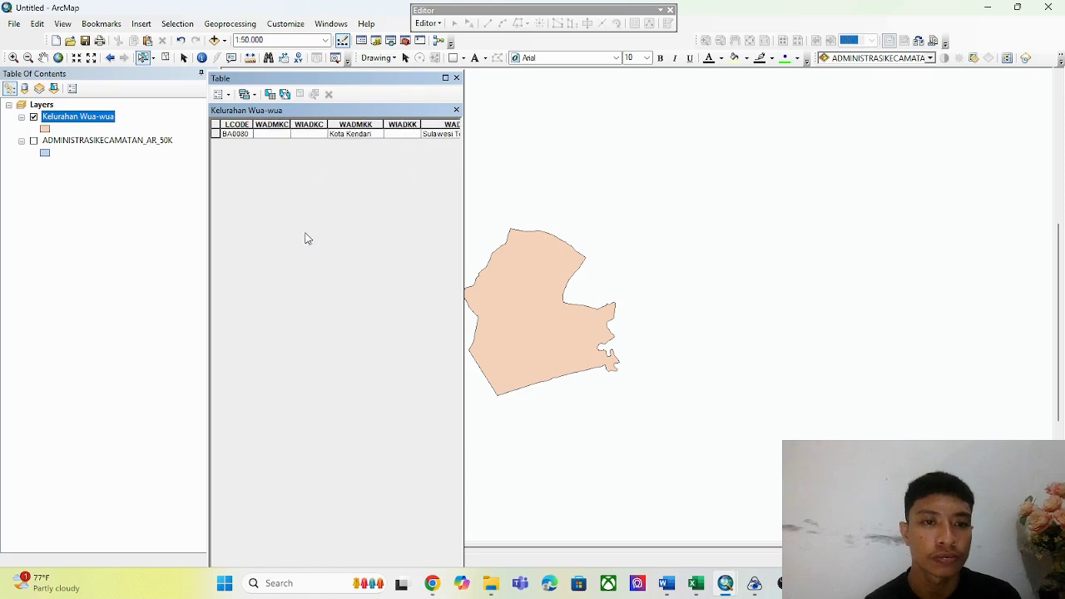
{"action": "right_click", "coordinate": [271, 124]}
{"action": "left_click", "coordinate": [309, 240]}
{"action": "right_click", "coordinate": [277, 125]}
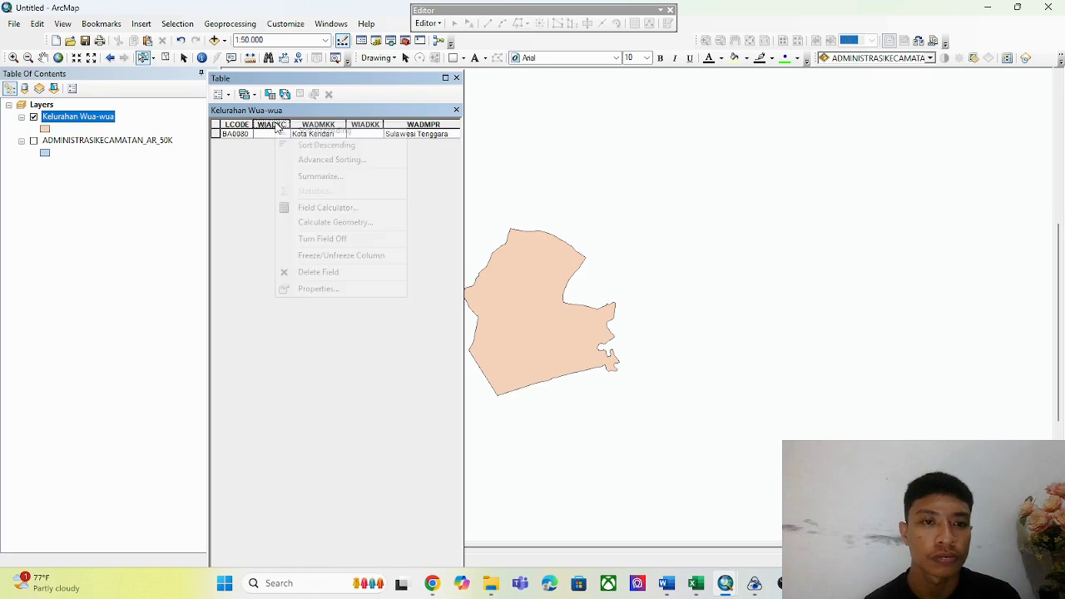
{"action": "left_click", "coordinate": [306, 239]}
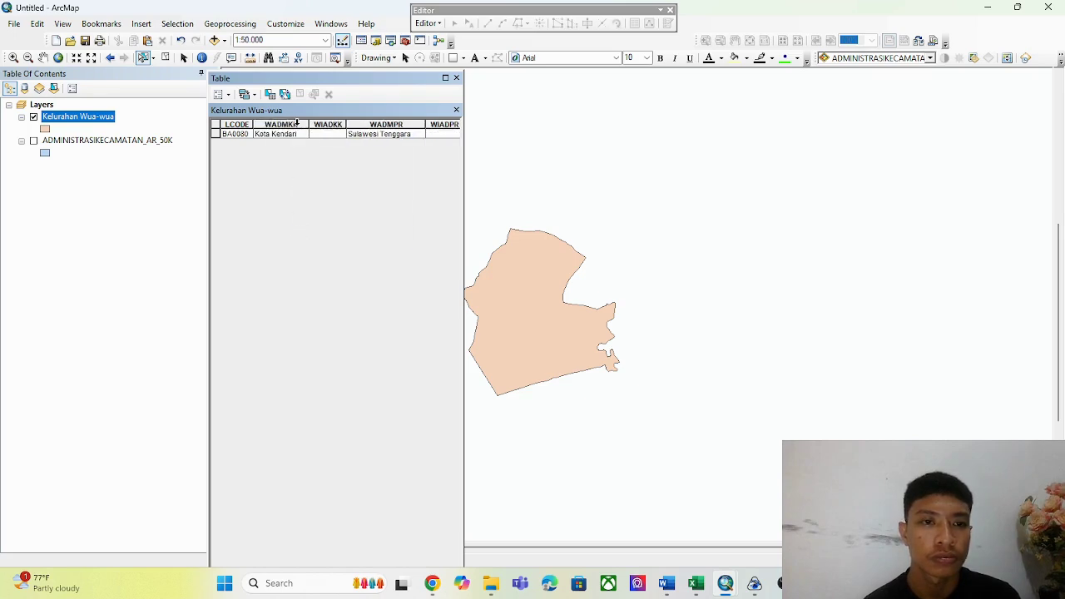
Turn off the WIADKK and WIADPR fields, keeping WADMKK and WADMPR in the attribute table
{"action": "right_click", "coordinate": [318, 124]}
{"action": "left_click", "coordinate": [347, 239]}
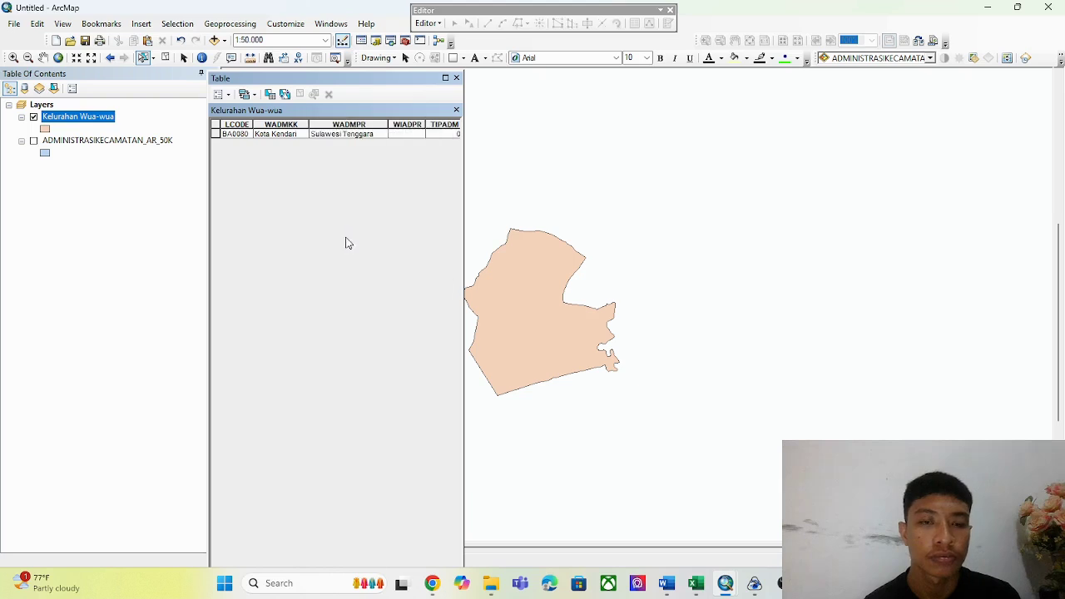
{"action": "scroll", "coordinate": [373, 178], "scroll_direction": "right", "scroll_amount": 1}
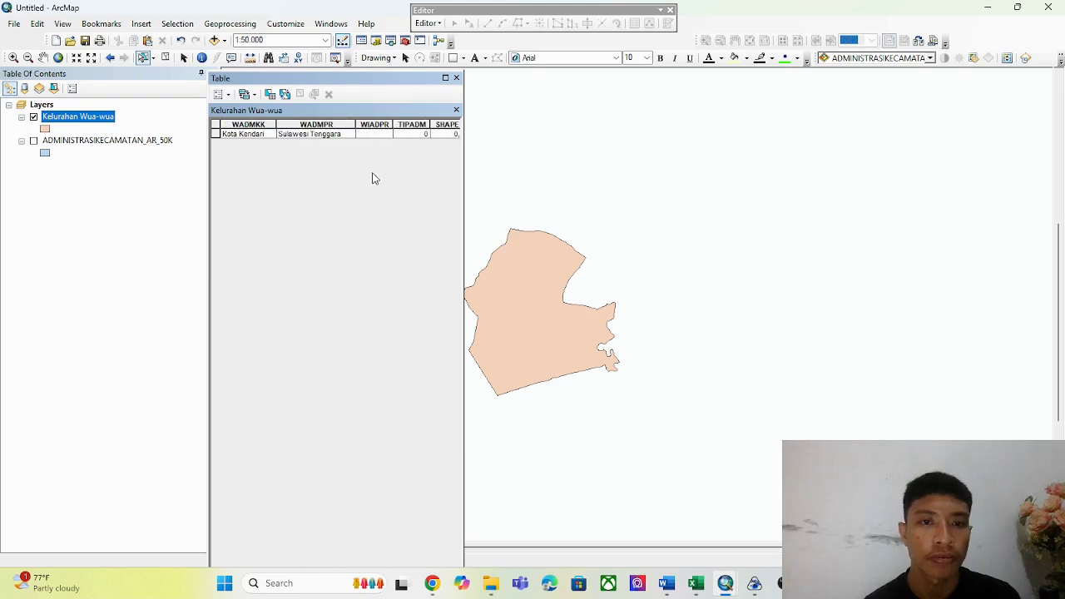
{"action": "scroll", "coordinate": [374, 178], "scroll_direction": "right", "scroll_amount": 2}
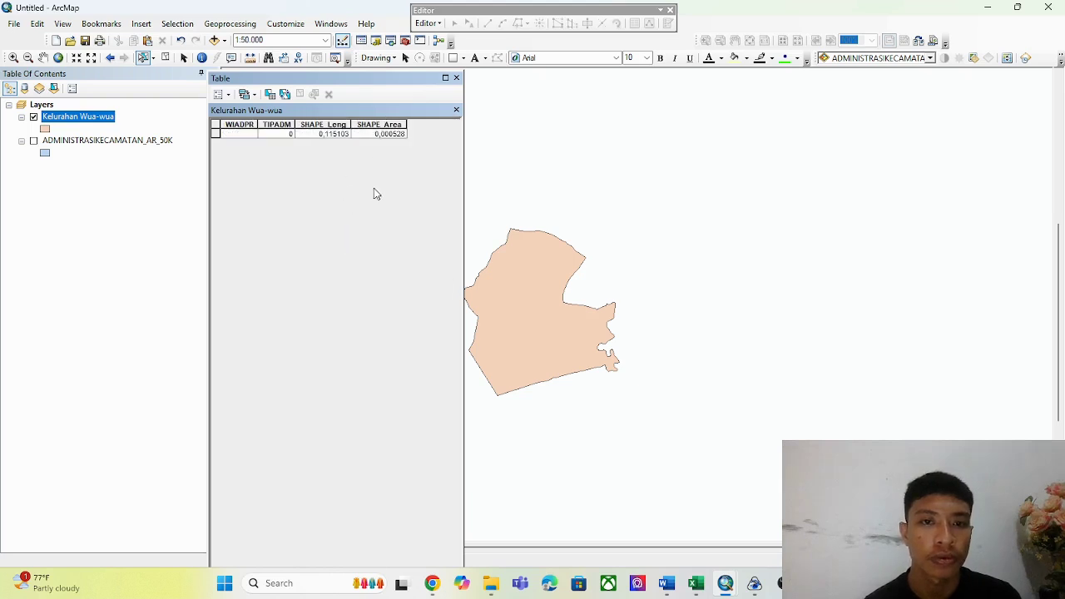
{"action": "right_click", "coordinate": [228, 123]}
{"action": "left_click", "coordinate": [249, 255]}
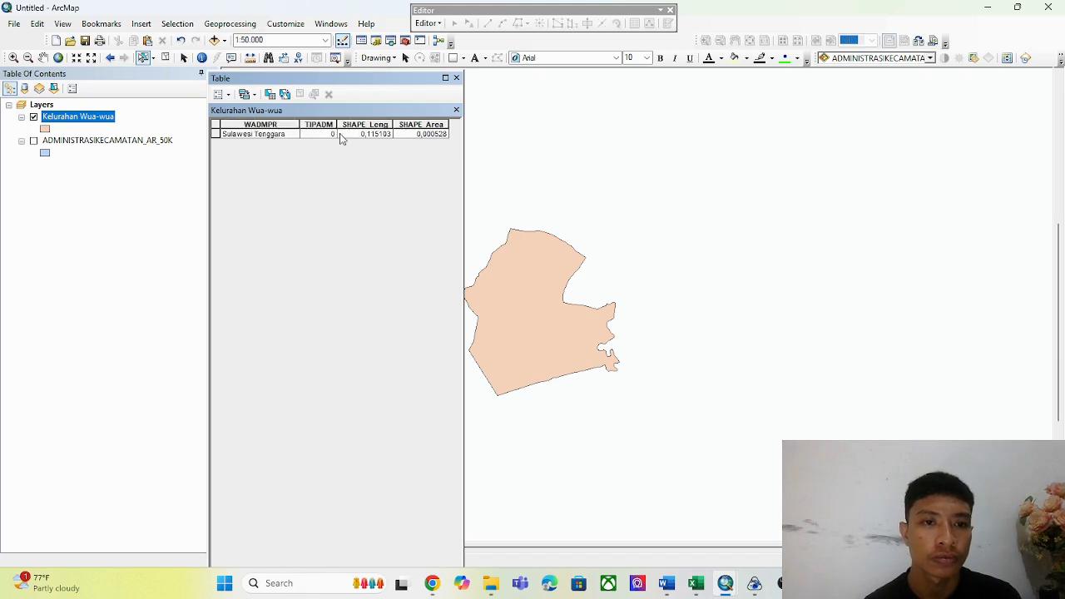
Turn off the TIPADM, SHAPE_Leng and SHAPE_Area fields in the Kelurahan Wua-wua attribute table
{"action": "right_click", "coordinate": [317, 124]}
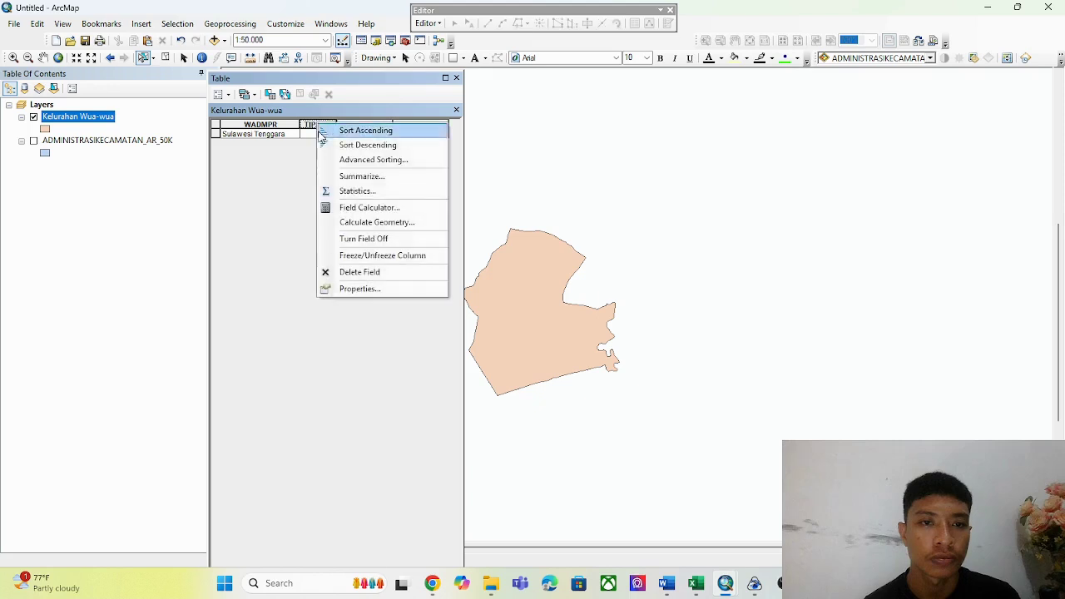
{"action": "left_click", "coordinate": [346, 221]}
{"action": "right_click", "coordinate": [330, 124]}
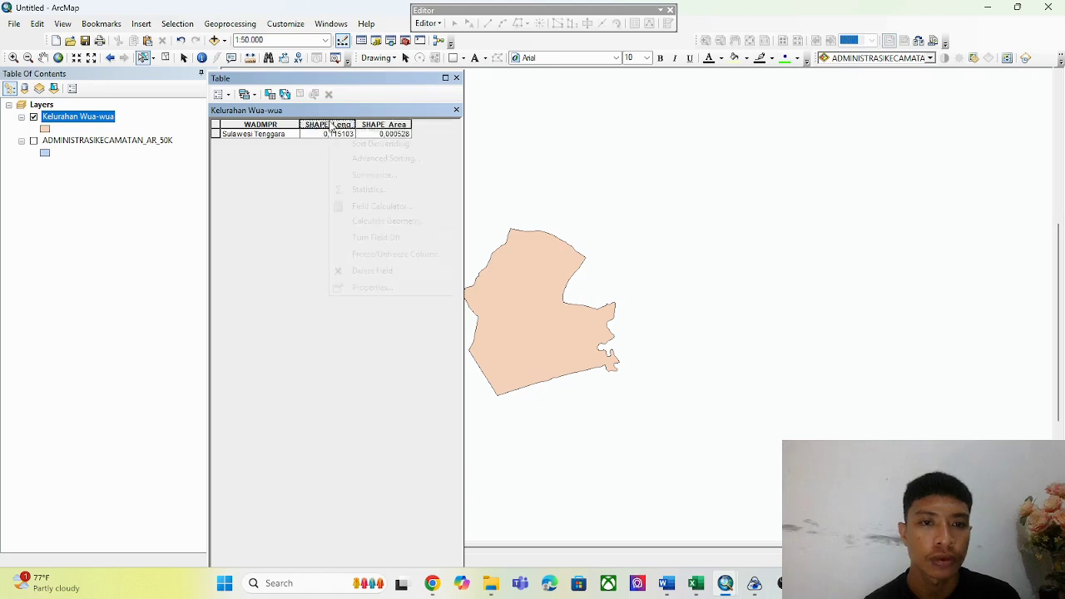
{"action": "left_click", "coordinate": [354, 238]}
{"action": "right_click", "coordinate": [406, 125]}
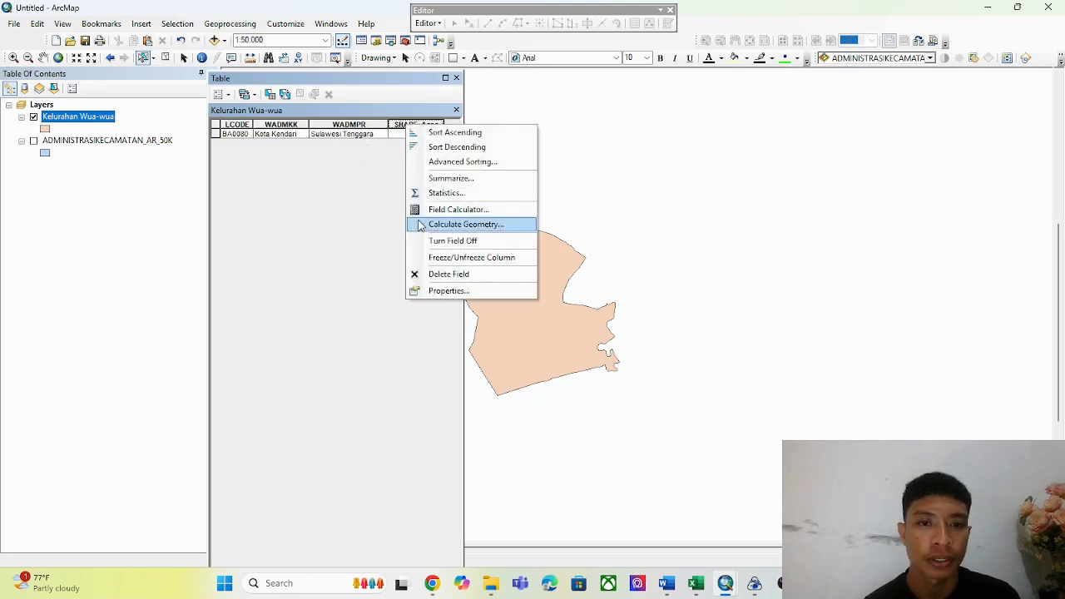
{"action": "left_click", "coordinate": [433, 243]}
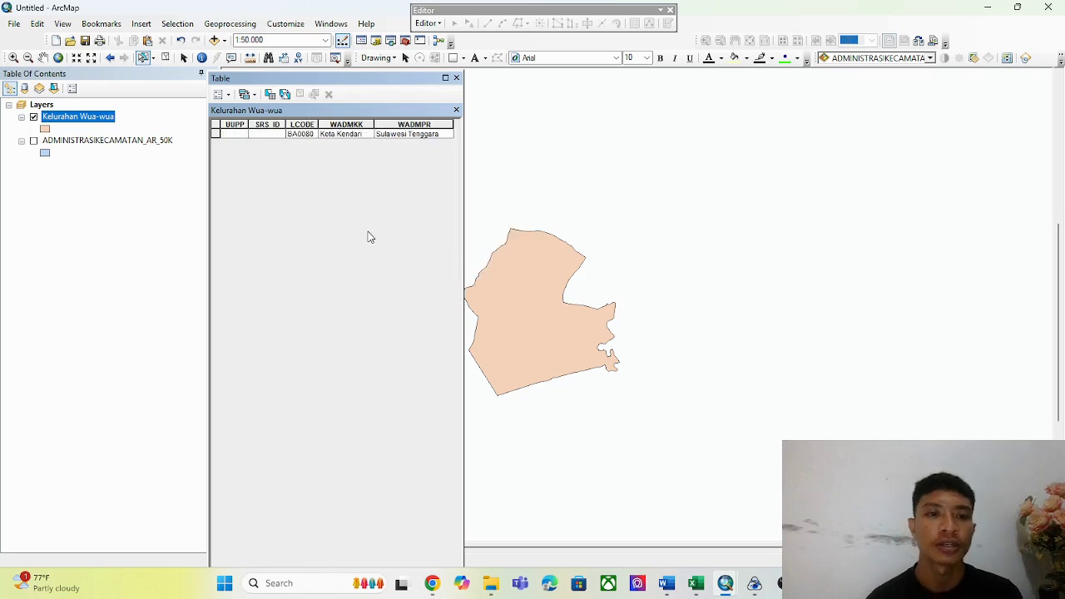
Turn off the UUPP, SRS_ID, FCODE and LUASWH fields in the Kelurahan Wua-wua attribute table
{"action": "right_click", "coordinate": [238, 124]}
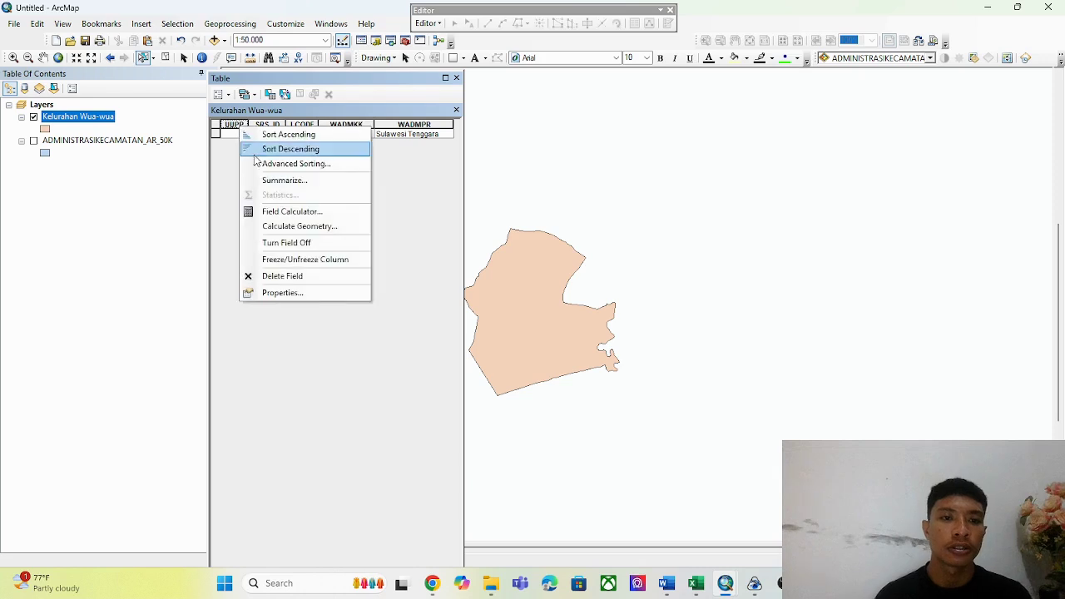
{"action": "left_click", "coordinate": [274, 243]}
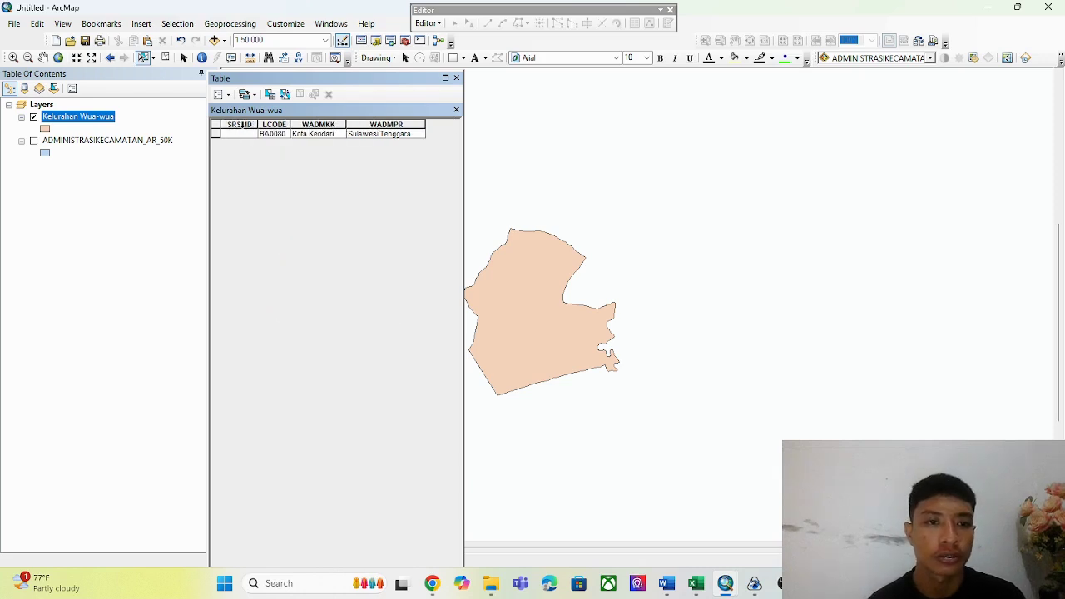
{"action": "right_click", "coordinate": [241, 124]}
{"action": "left_click", "coordinate": [274, 243]}
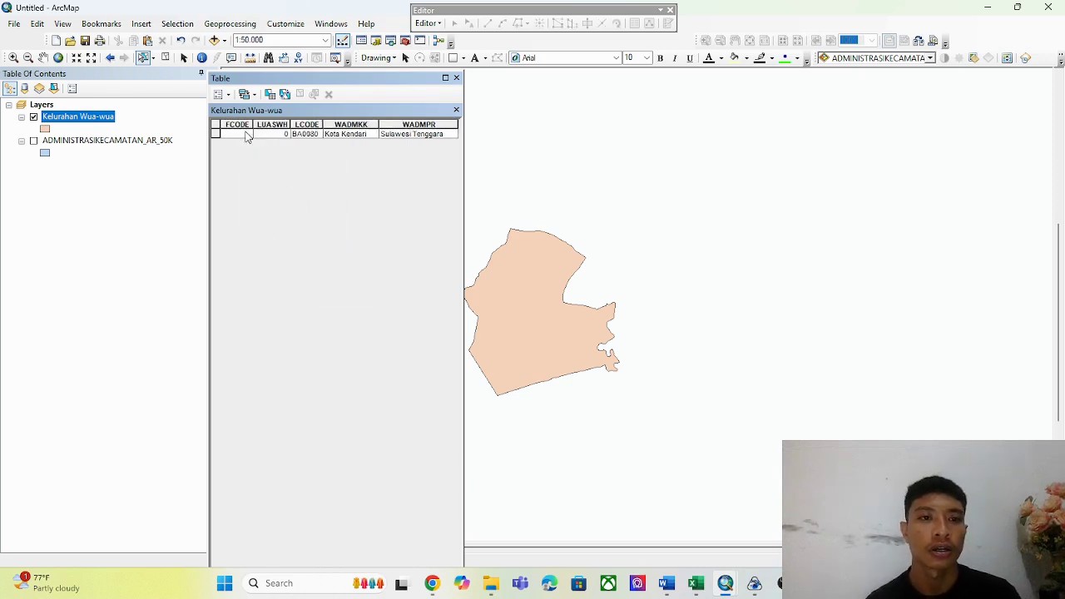
{"action": "right_click", "coordinate": [234, 125]}
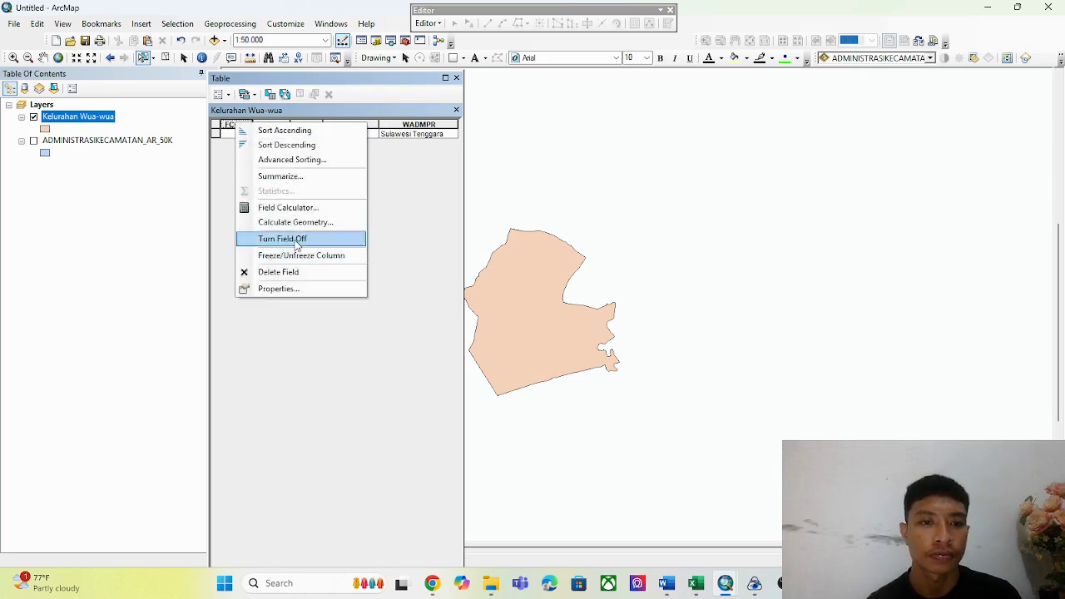
{"action": "left_click", "coordinate": [274, 240]}
{"action": "right_click", "coordinate": [244, 126]}
{"action": "left_click", "coordinate": [275, 240]}
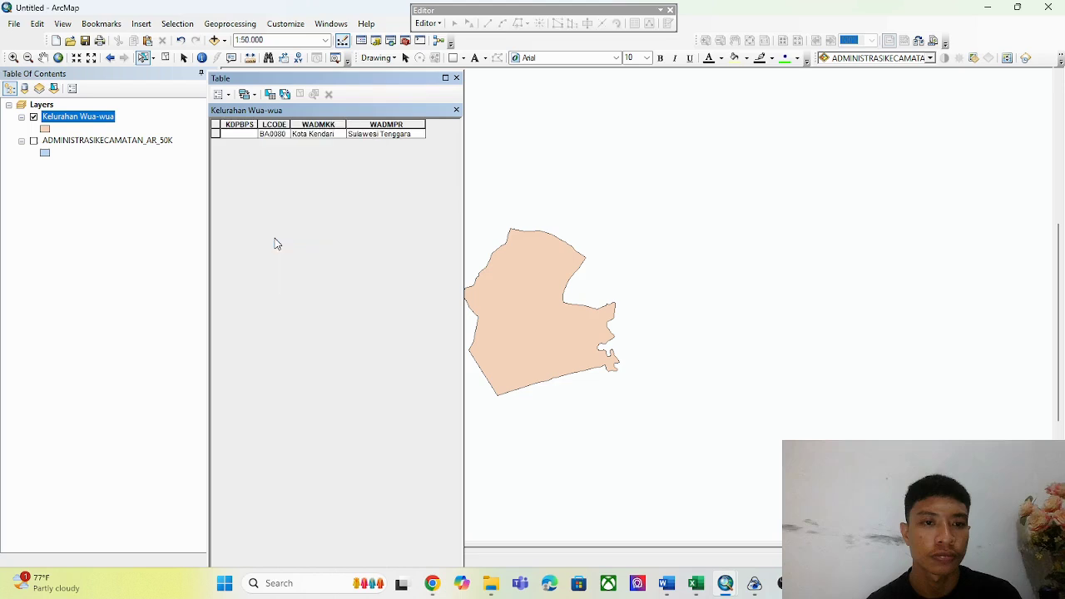
Turn off the KDPBPS and LCODE fields in the Kelurahan Wua-wua attribute table
{"action": "scroll", "coordinate": [378, 159], "scroll_direction": "right", "scroll_amount": 3}
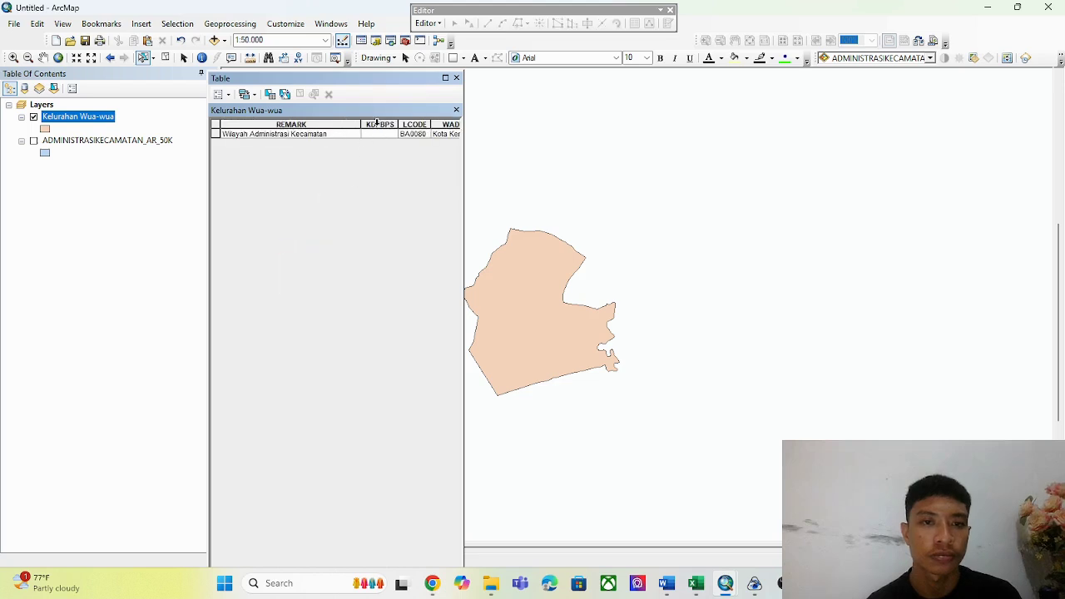
{"action": "right_click", "coordinate": [379, 125]}
{"action": "left_click", "coordinate": [410, 239]}
{"action": "scroll", "coordinate": [331, 194], "scroll_direction": "right", "scroll_amount": 1}
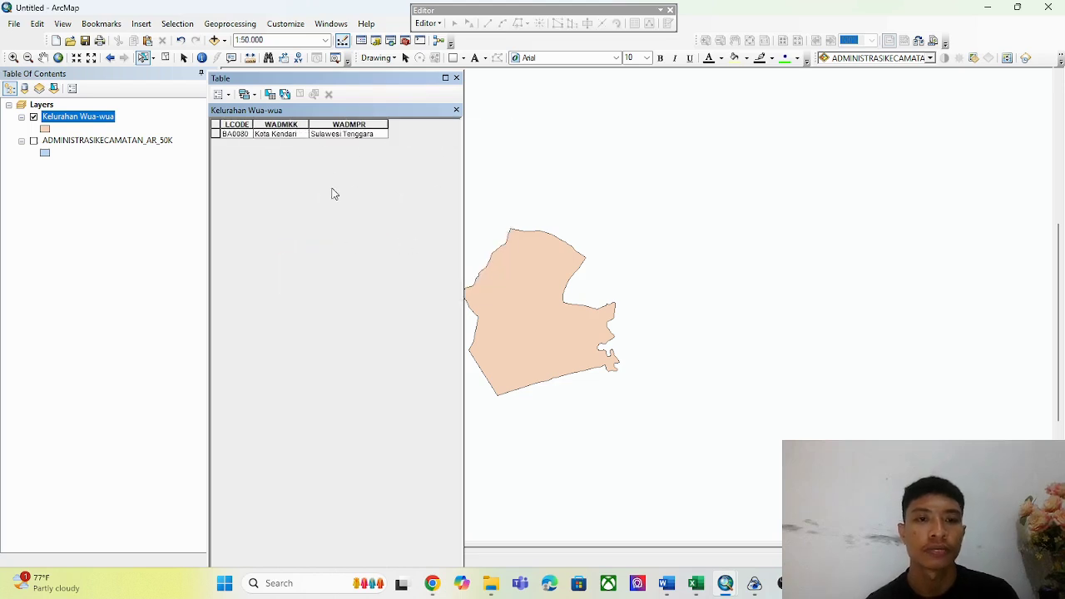
{"action": "right_click", "coordinate": [251, 124]}
{"action": "left_click", "coordinate": [274, 240]}
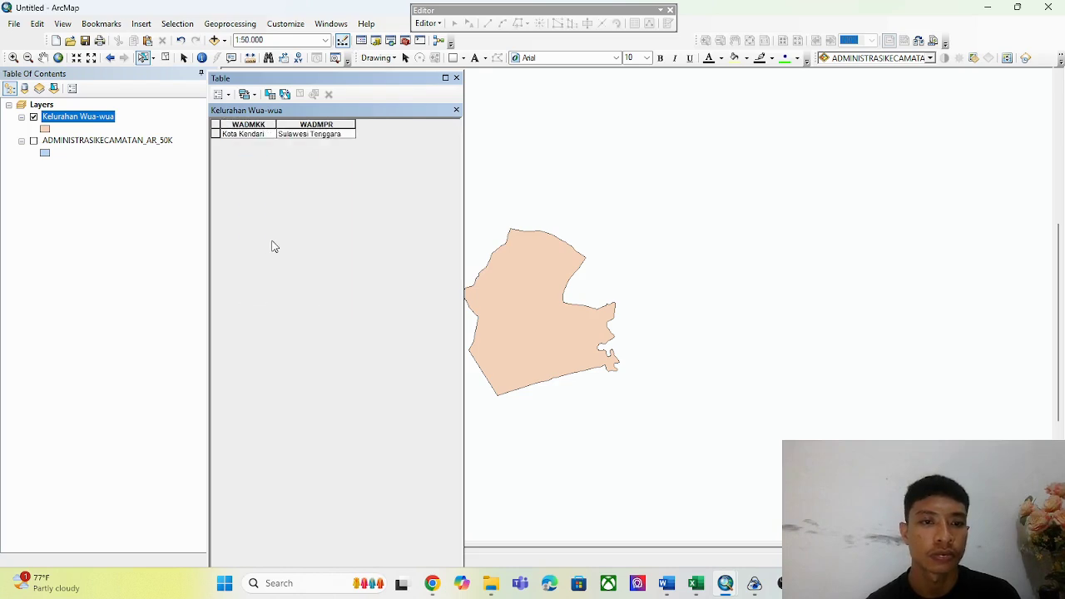
{"action": "scroll", "coordinate": [289, 182], "scroll_direction": "left", "scroll_amount": 2}
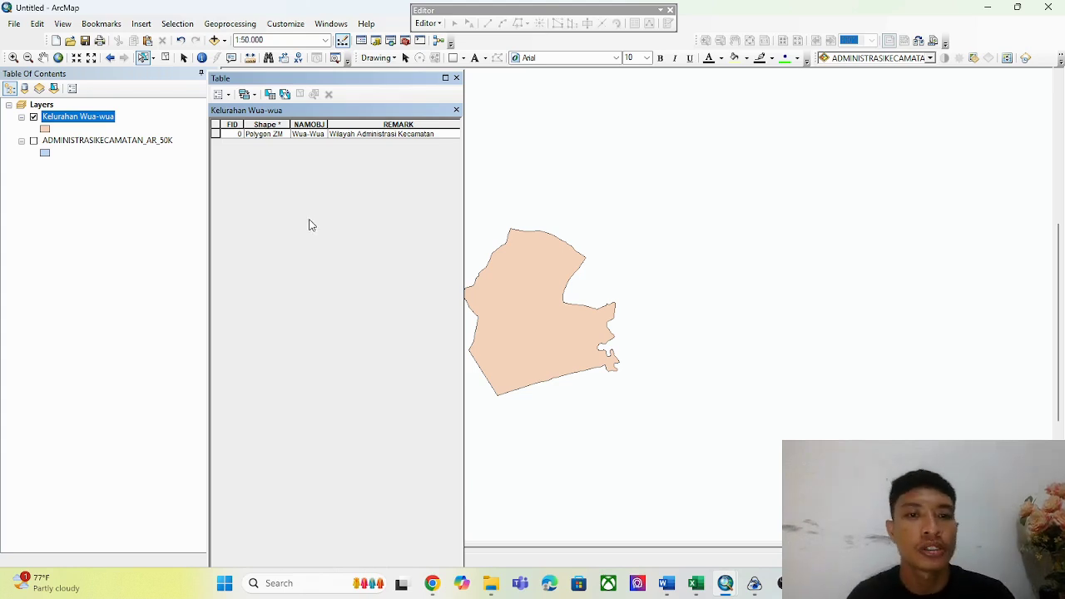
{"action": "scroll", "coordinate": [308, 224], "scroll_direction": "right", "scroll_amount": 2}
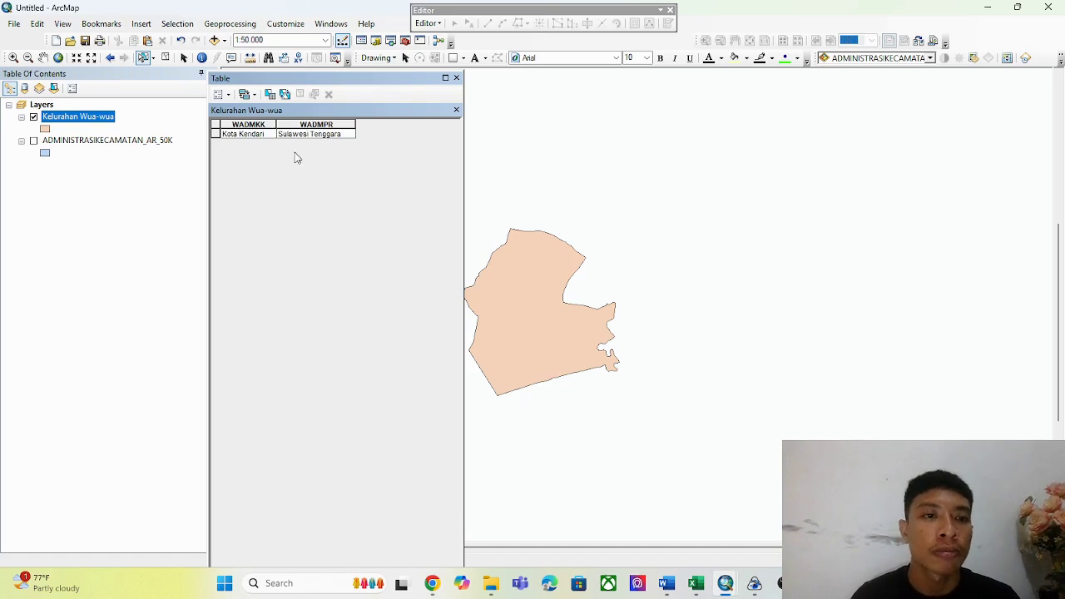
{"action": "left_click", "coordinate": [222, 94]}
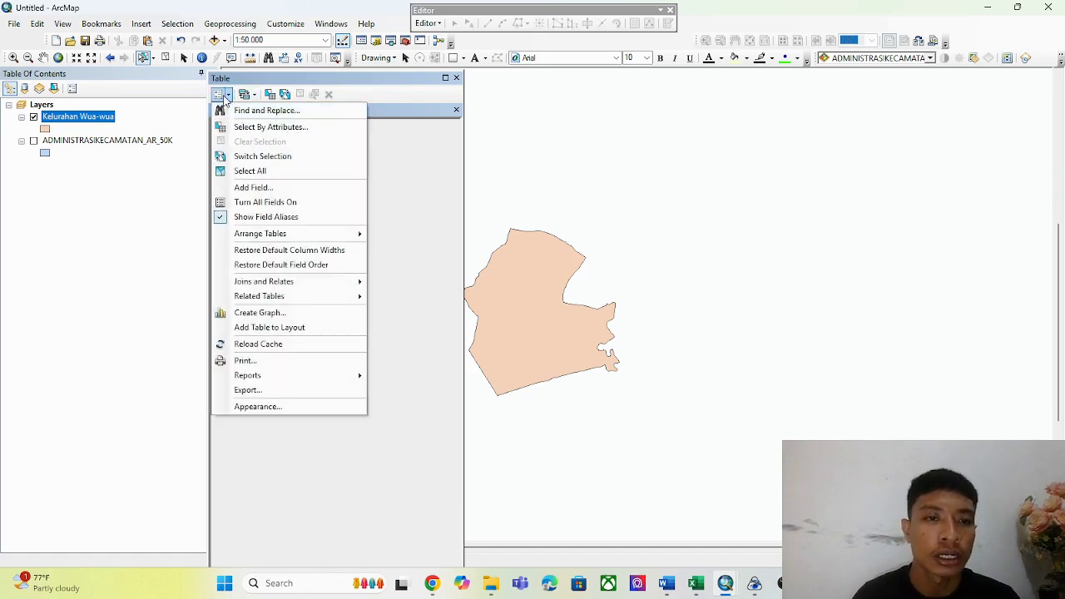
{"action": "left_click", "coordinate": [414, 194]}
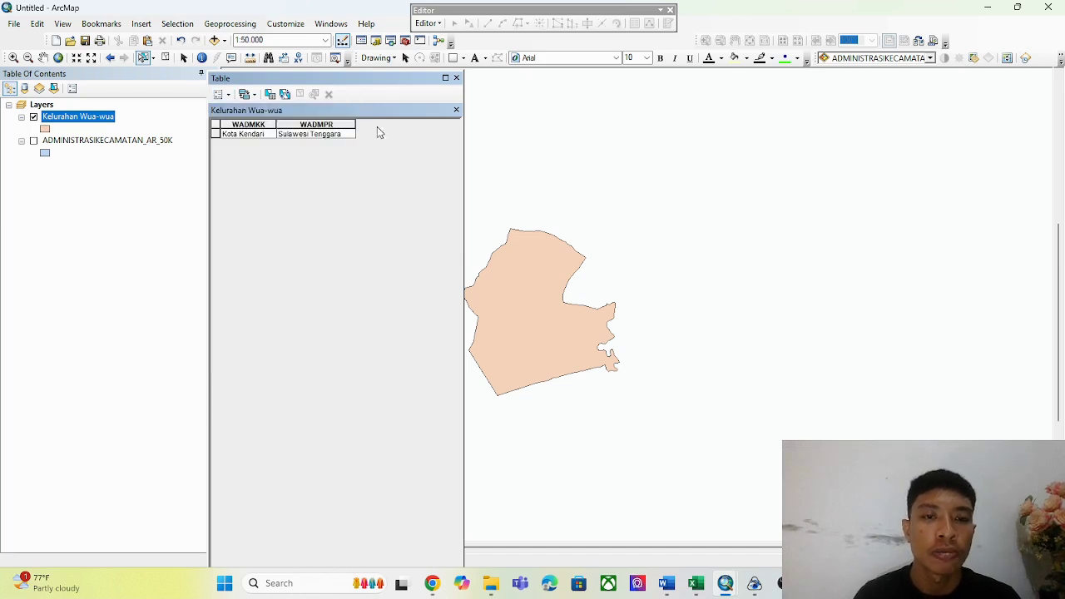
Start adding a new field to the Kelurahan Wua-wua attribute table and name it "Jumlah Pendudu"
{"action": "left_click", "coordinate": [221, 94]}
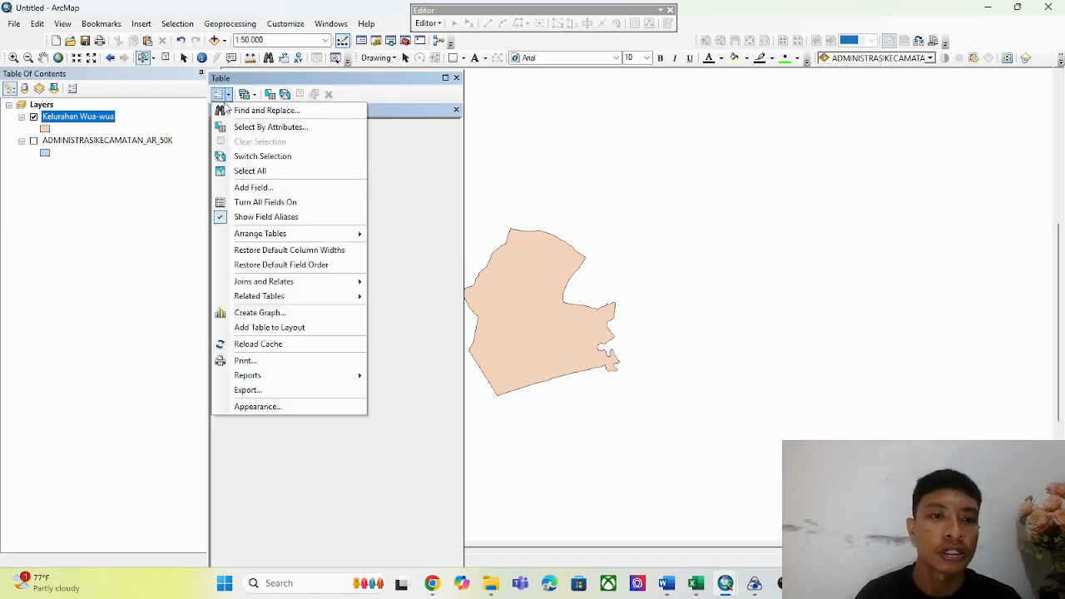
{"action": "left_click", "coordinate": [264, 190]}
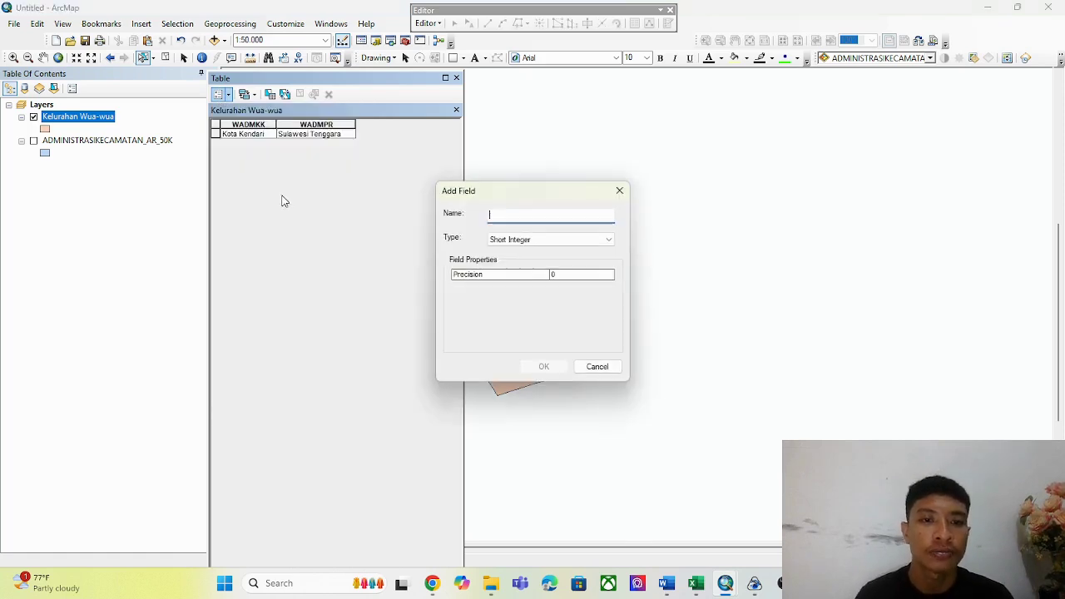
{"action": "left_click_drag", "start_coordinate": [490, 190], "coordinate": [561, 97]}
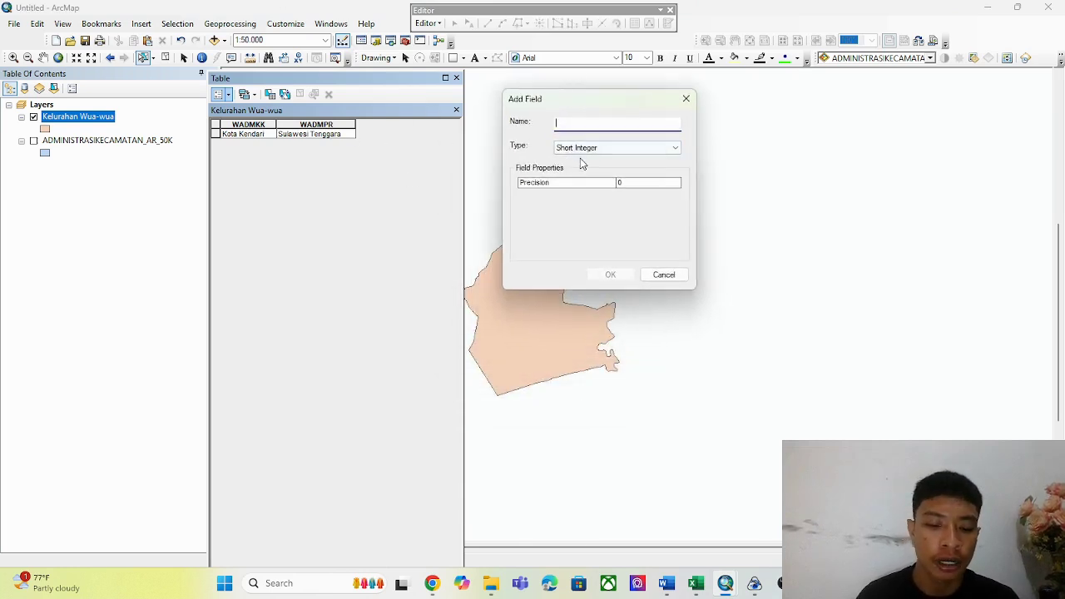
{"action": "type", "text": "Kepadata"}
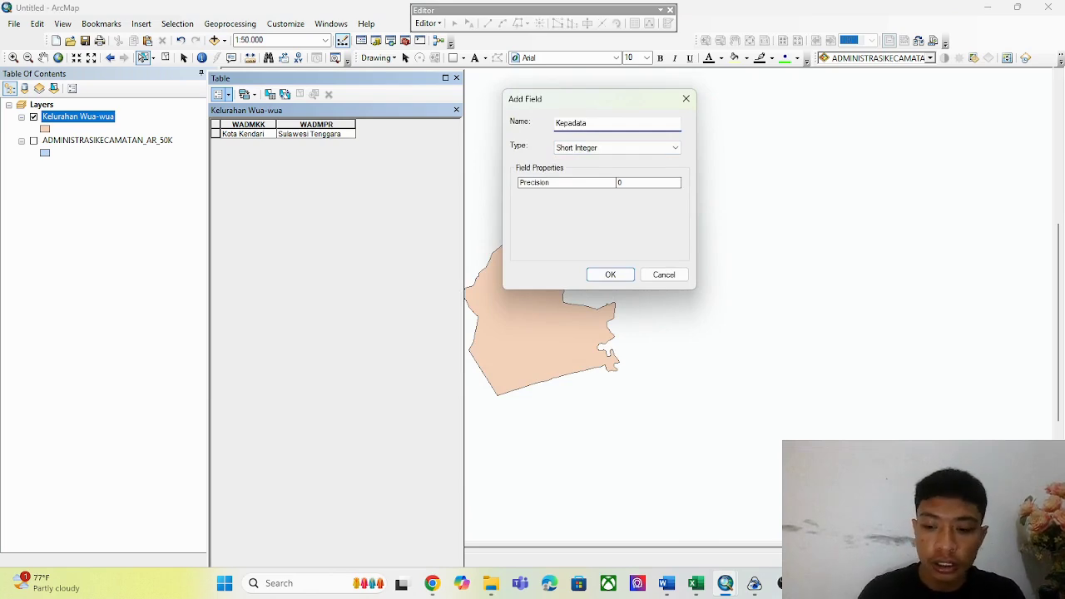
{"action": "key", "text": "BackSpace"}
{"action": "key", "text": "BackSpace"}
{"action": "key", "text": "BackSpace"}
{"action": "type", "text": "J"}
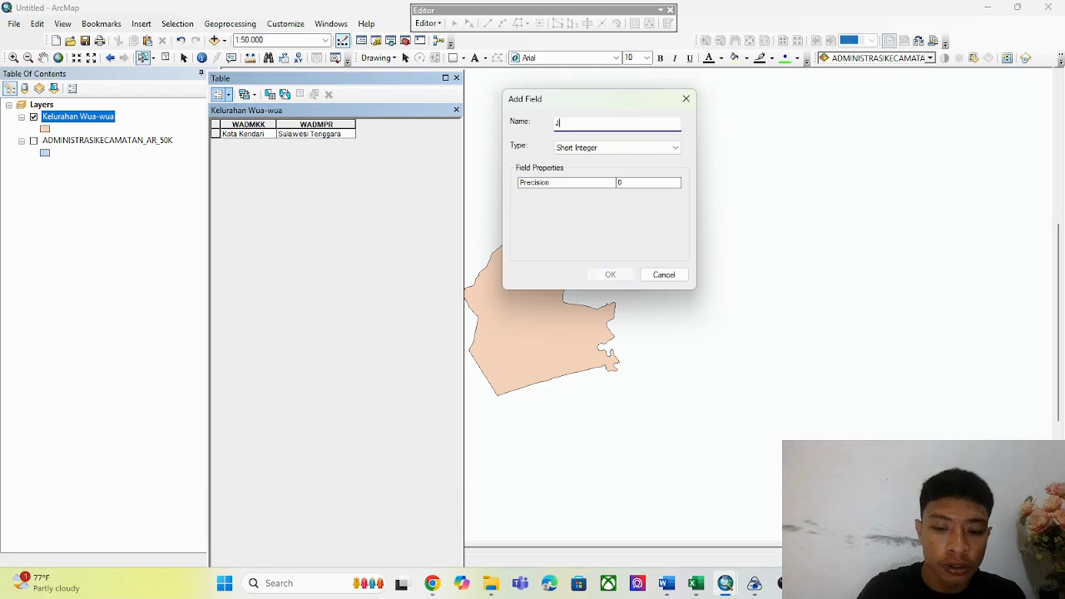
{"action": "type", "text": "umlah Pendudu"}
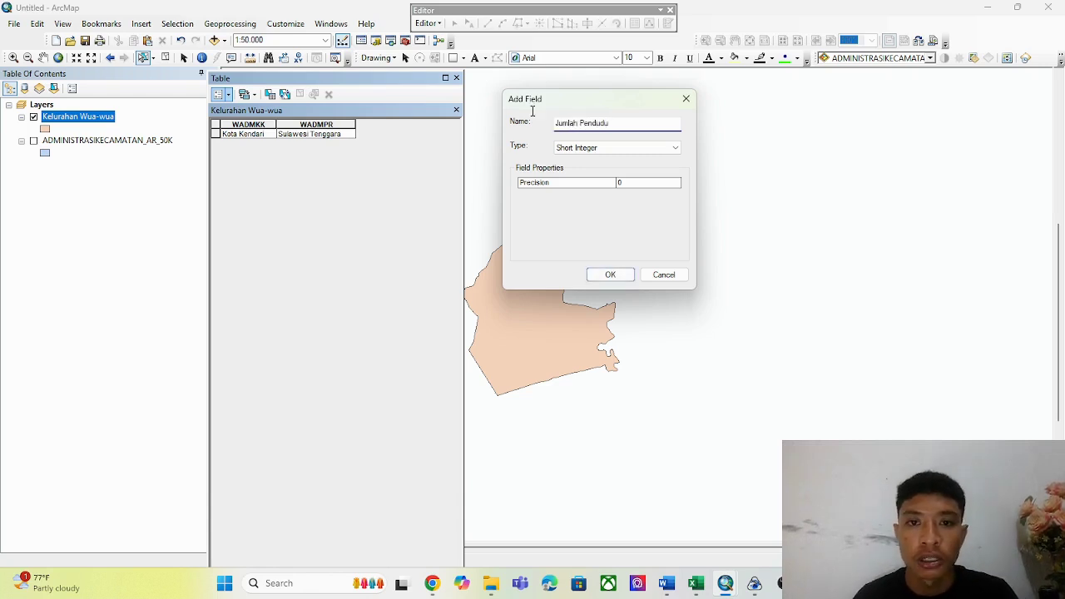
Set the new field's type to Text with a length of 50 and create the field
{"action": "left_click", "coordinate": [597, 147]}
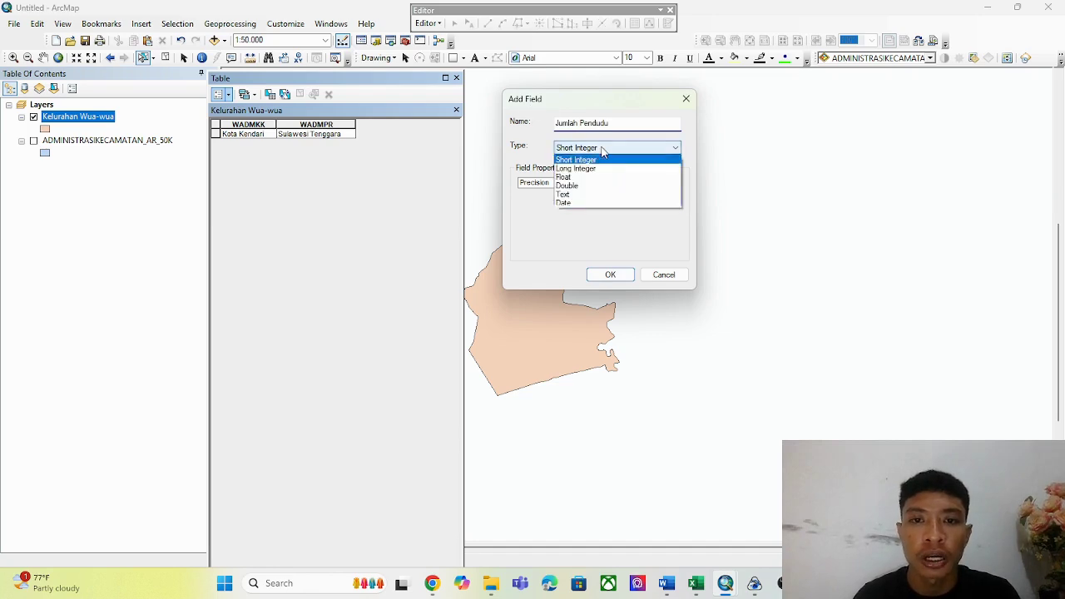
{"action": "left_click", "coordinate": [572, 199]}
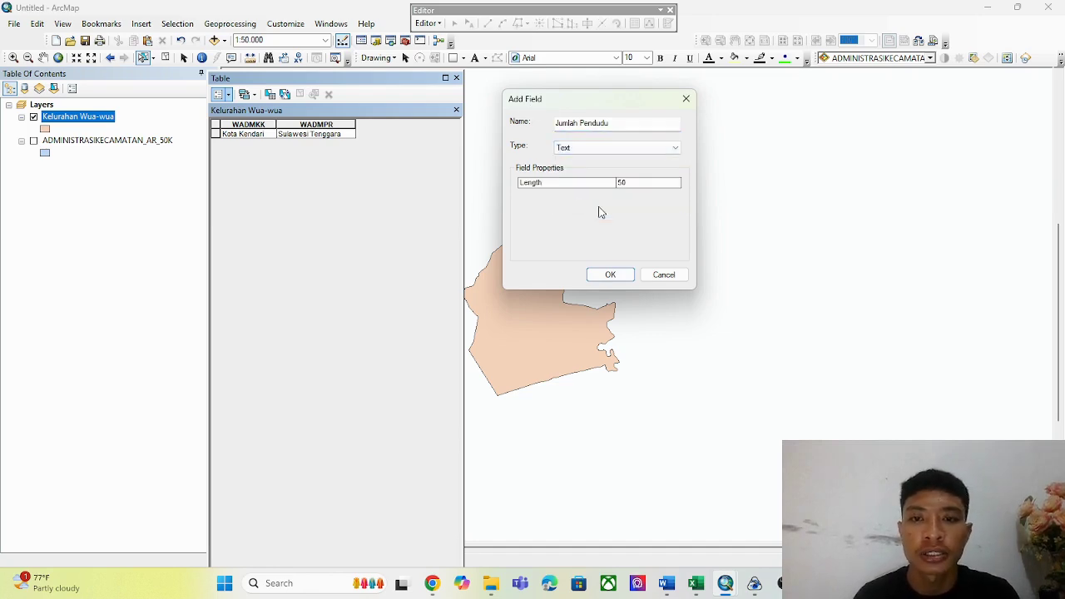
{"action": "left_click", "coordinate": [607, 277]}
{"action": "left_click", "coordinate": [579, 340]}
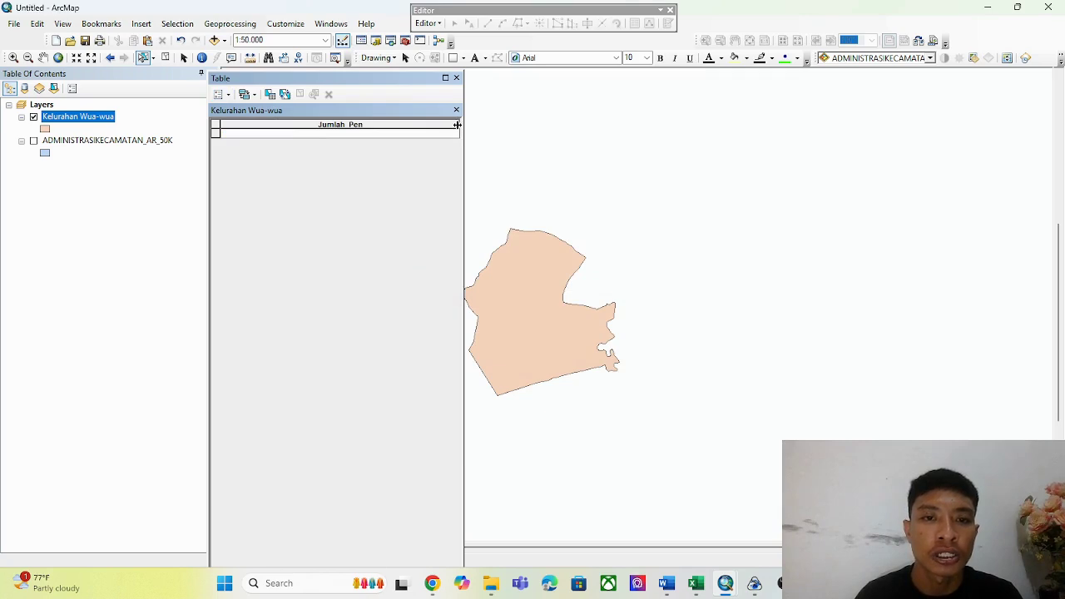
Narrow the Jumlah_Pen column and start adding a new field named "Kepadatan Penduduk" to the Kelurahan Wua-wua table
{"action": "left_click_drag", "start_coordinate": [457, 124], "coordinate": [417, 129]}
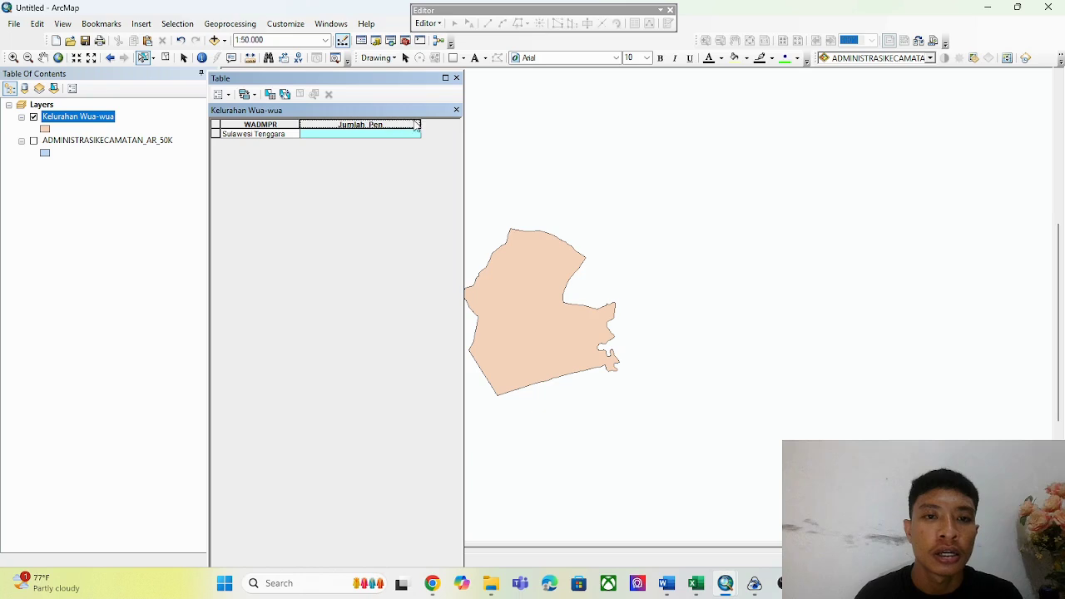
{"action": "left_click", "coordinate": [221, 94]}
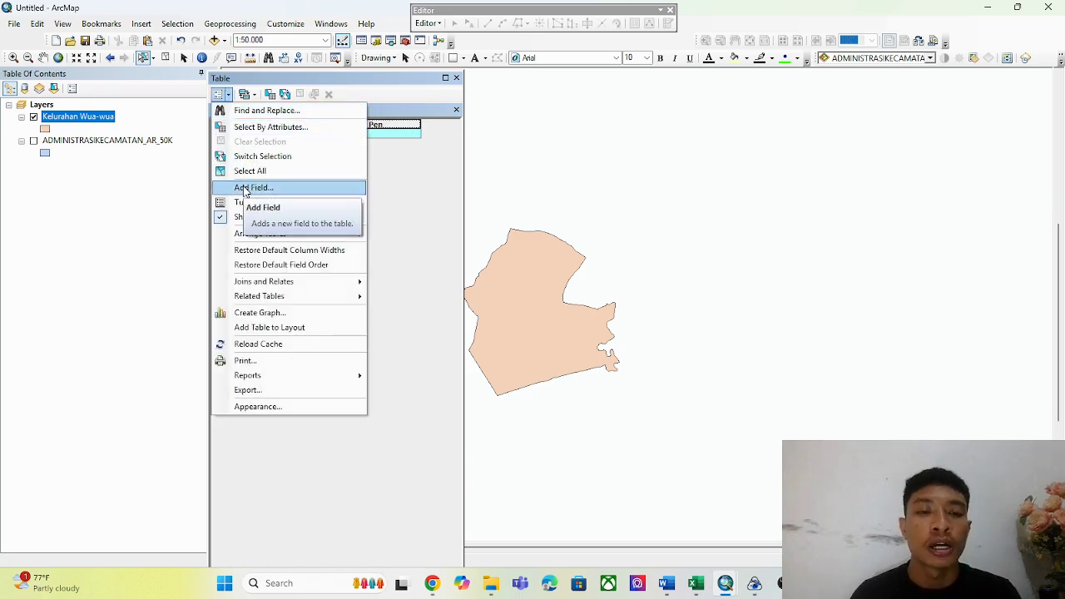
{"action": "left_click", "coordinate": [246, 188]}
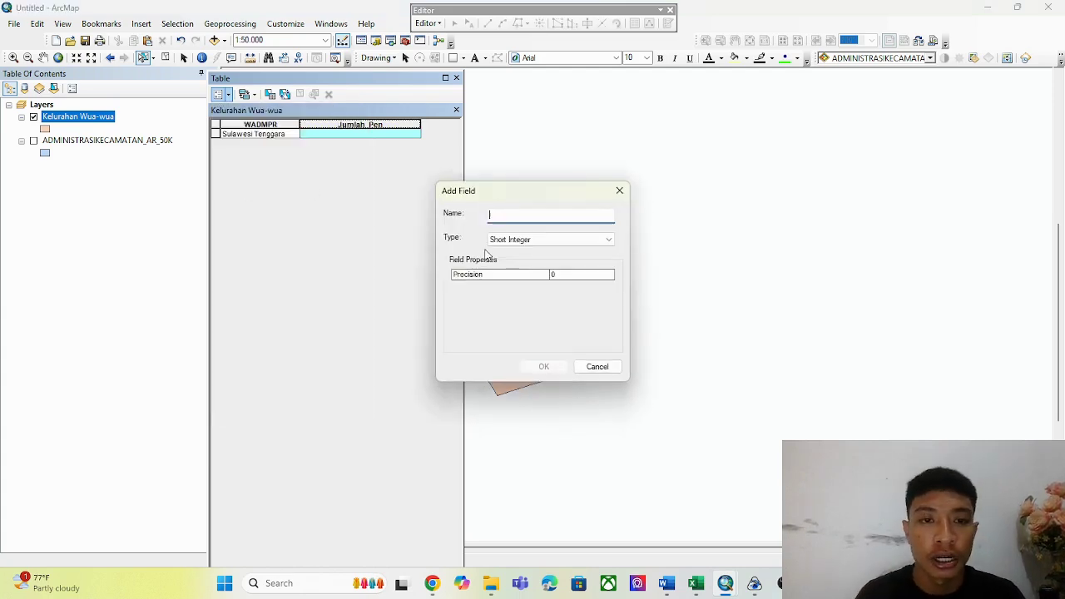
{"action": "type", "text": "K"}
{"action": "key", "text": "BackSpace"}
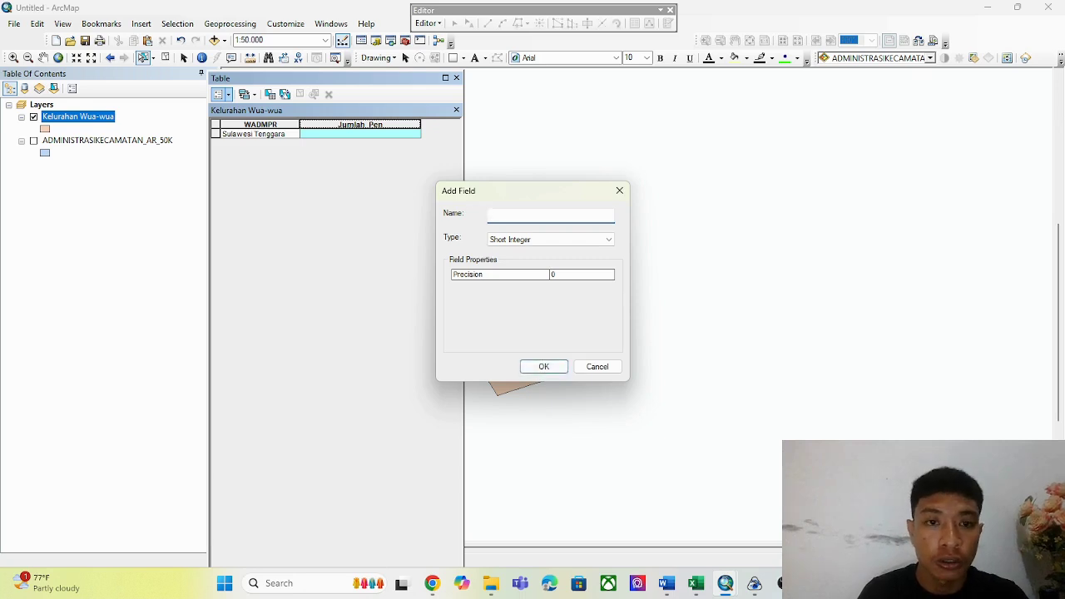
{"action": "type", "text": "Kepadatan"}
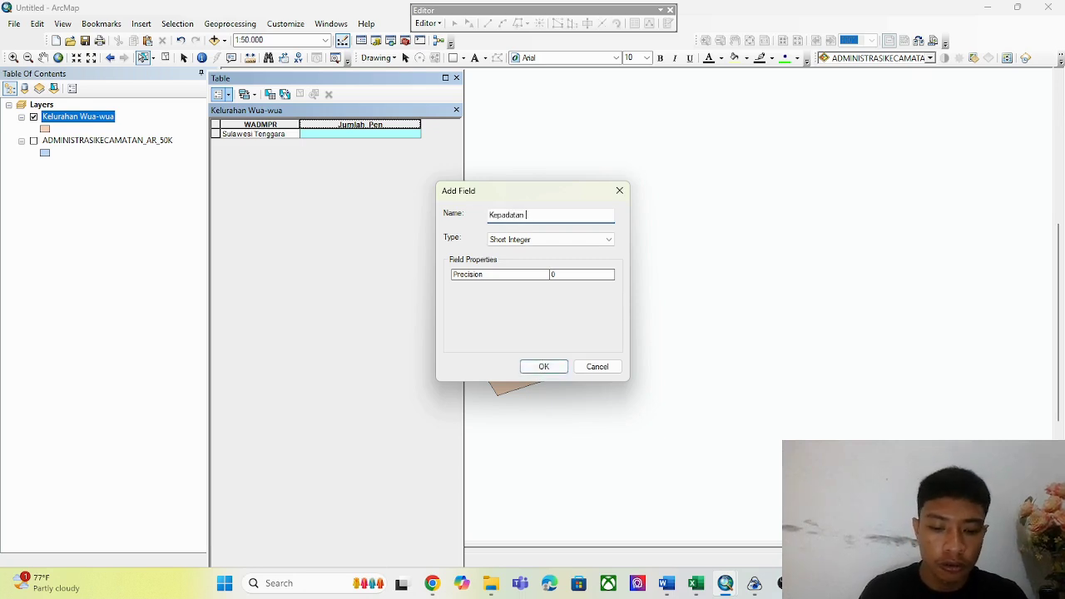
{"action": "type", "text": " Pen"}
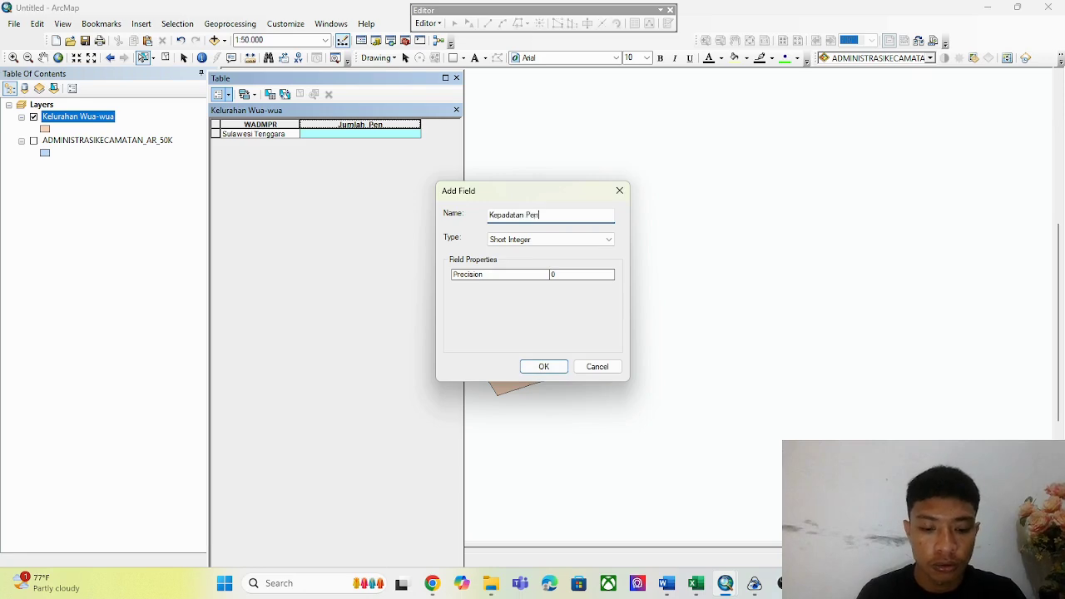
{"action": "type", "text": "duduk"}
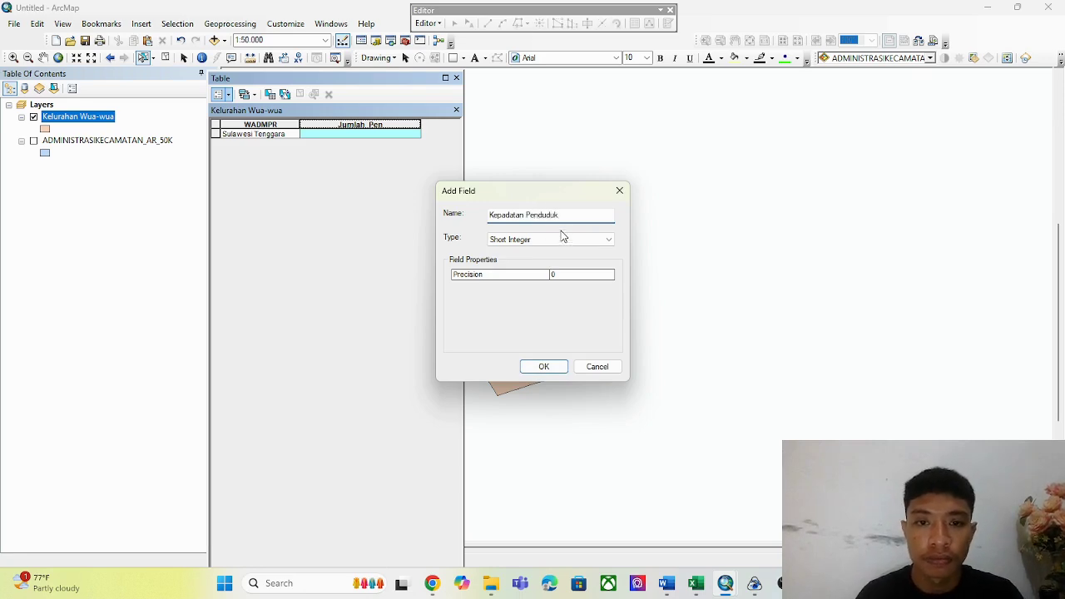
Set the new field's type to Text with a length of 50 and create it, accepting the automatic rename
{"action": "left_click", "coordinate": [561, 238]}
{"action": "left_click", "coordinate": [512, 287]}
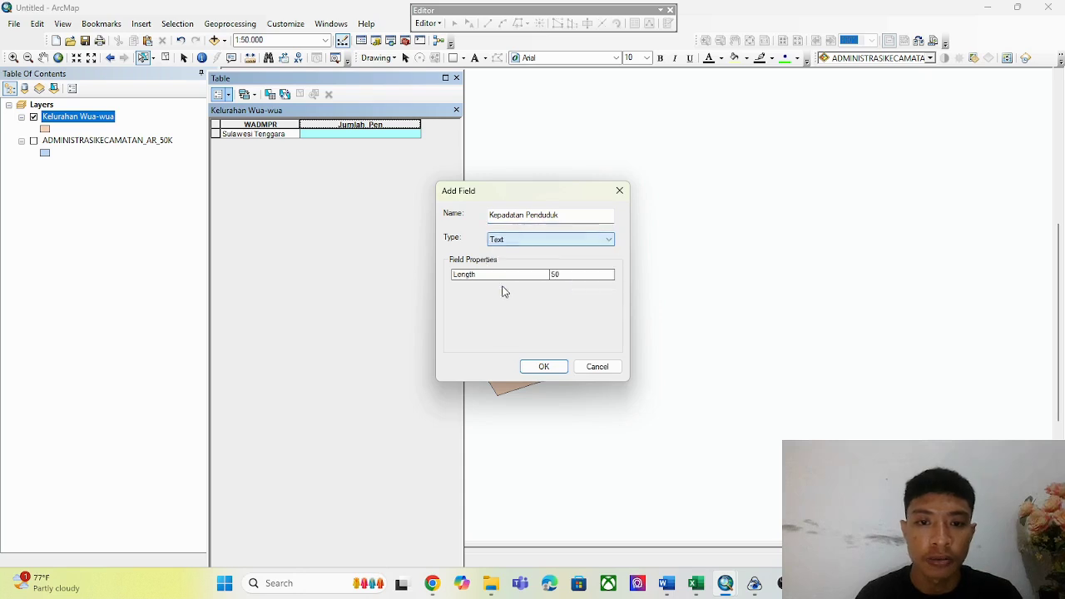
{"action": "left_click", "coordinate": [542, 368]}
{"action": "left_click", "coordinate": [580, 340]}
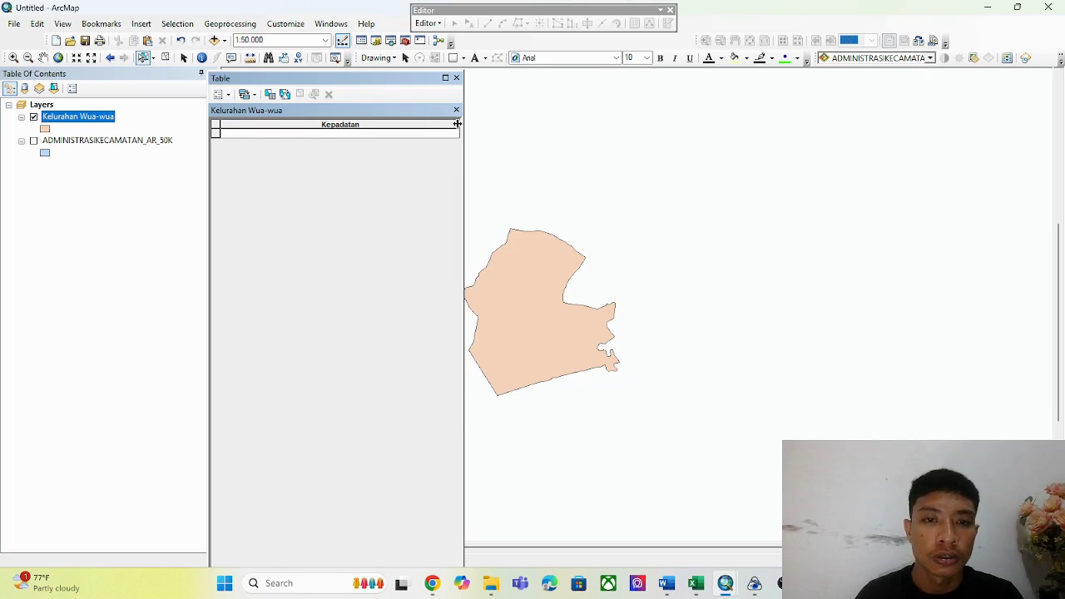
Narrow the Kepadatan and Jumlah_Pen columns in the attribute table
{"action": "left_click_drag", "start_coordinate": [456, 123], "coordinate": [430, 125]}
{"action": "left_click_drag", "start_coordinate": [320, 124], "coordinate": [299, 126]}
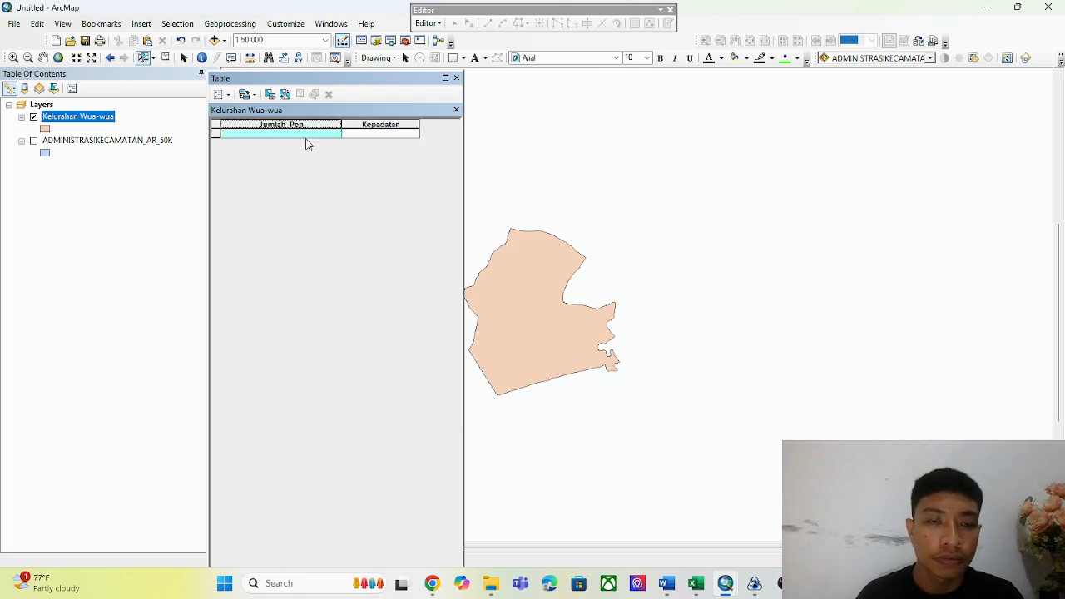
{"action": "double_click", "coordinate": [340, 124]}
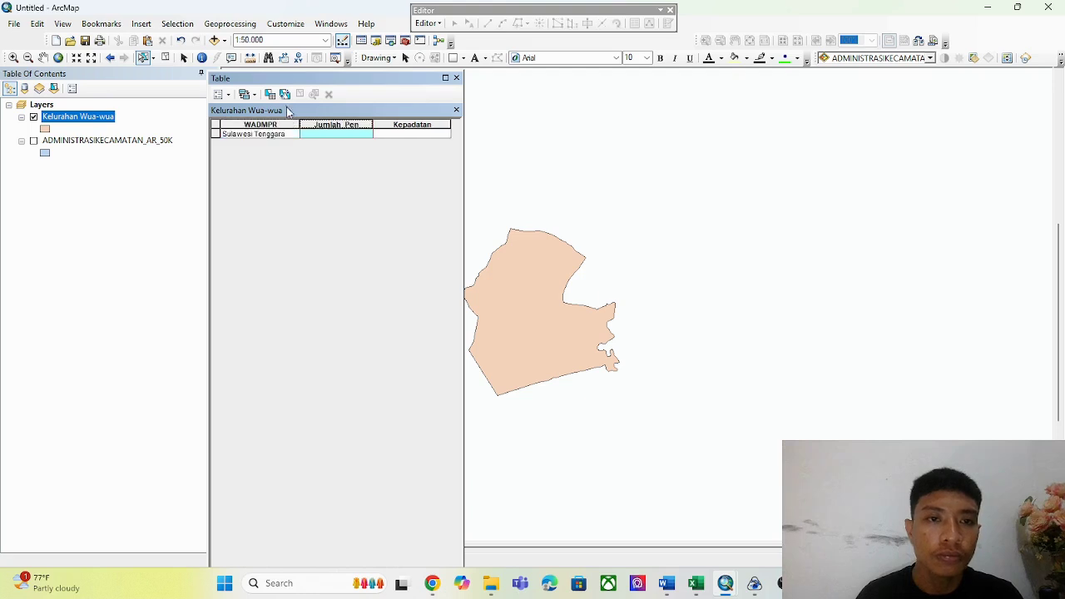
Add a Text field named "Jumlah Penduduk Laki laki" to the table, accepting the automatic rename, and narrow its column
{"action": "left_click", "coordinate": [226, 96]}
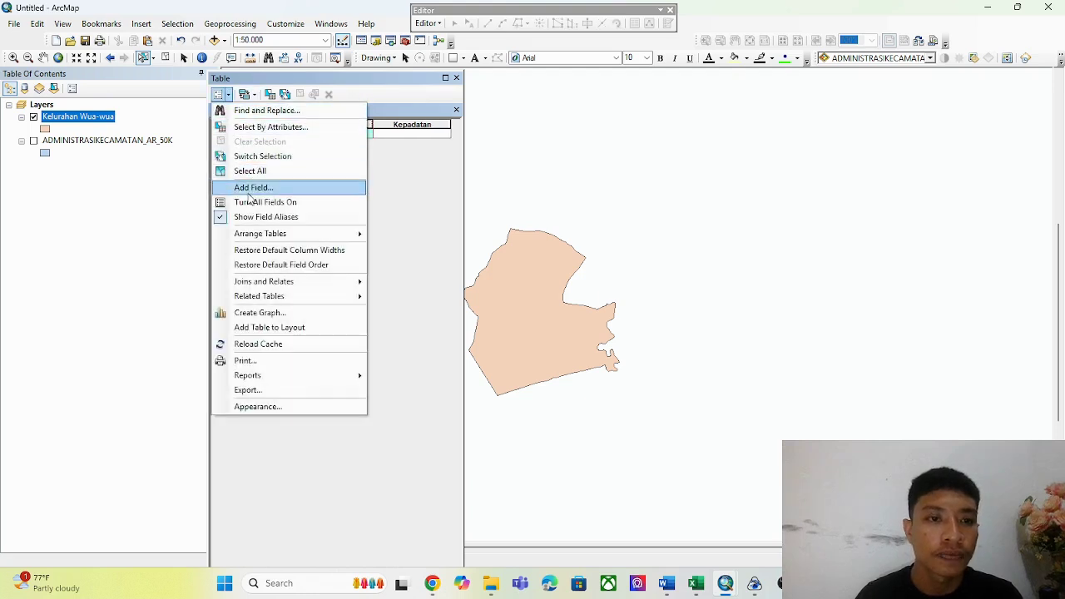
{"action": "left_click", "coordinate": [255, 189]}
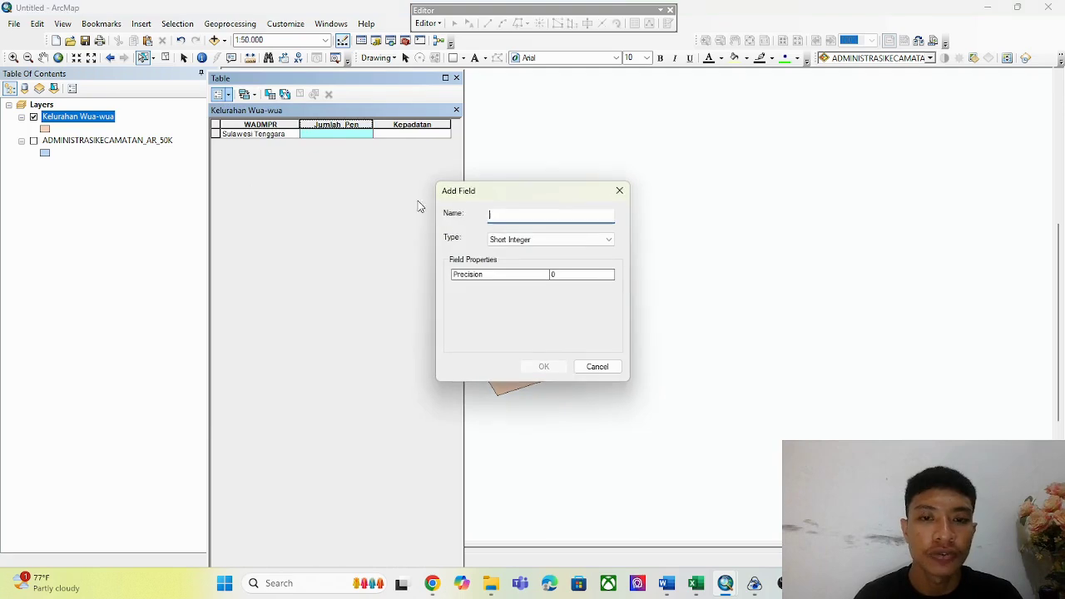
{"action": "type", "text": "Jum"}
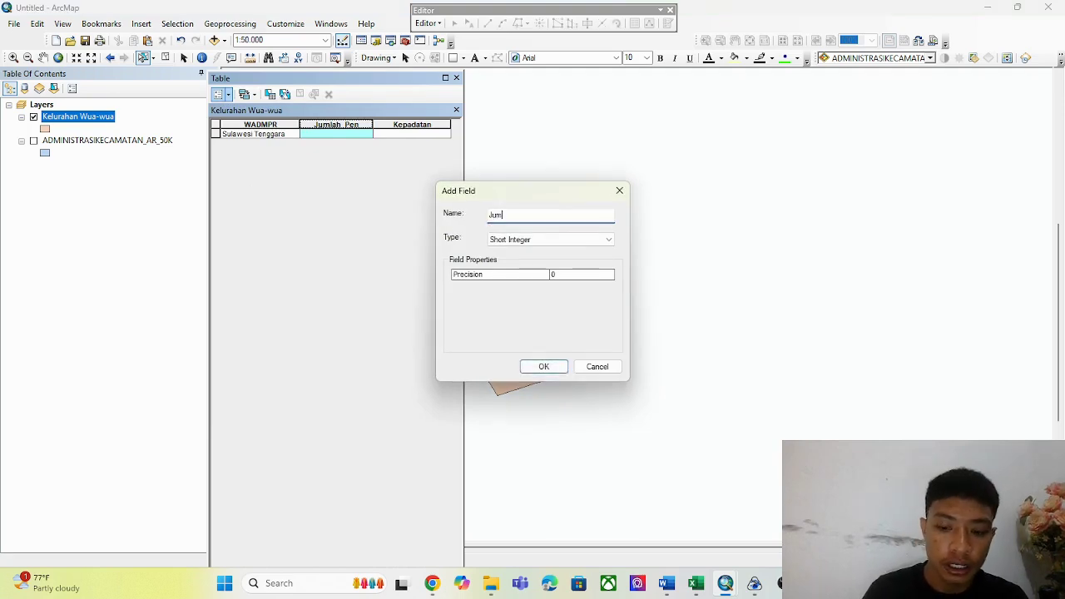
{"action": "type", "text": "lah Pendu"}
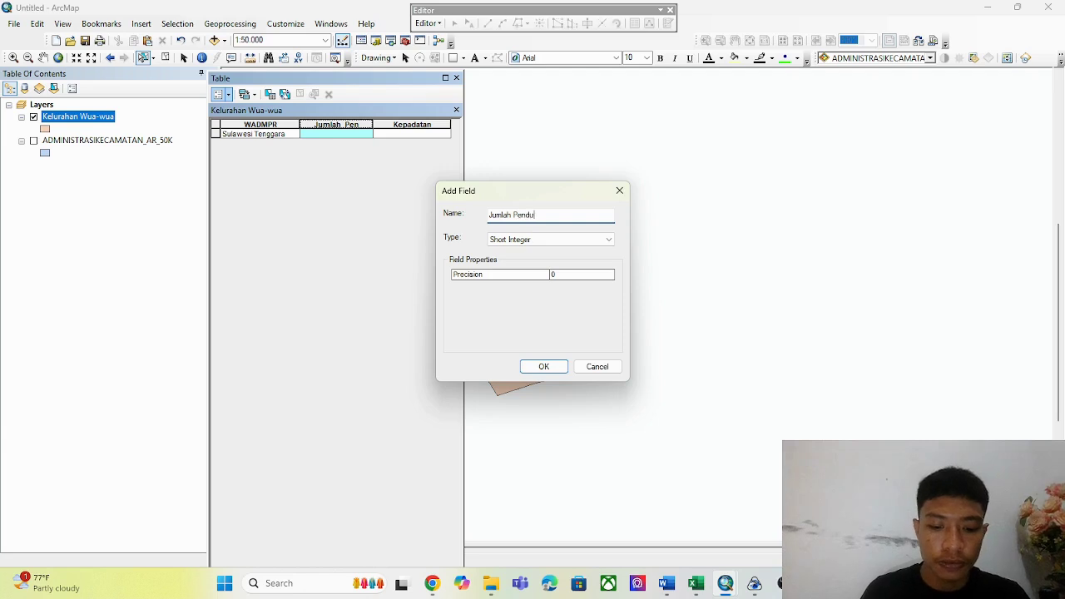
{"action": "type", "text": "duk Laki laki"}
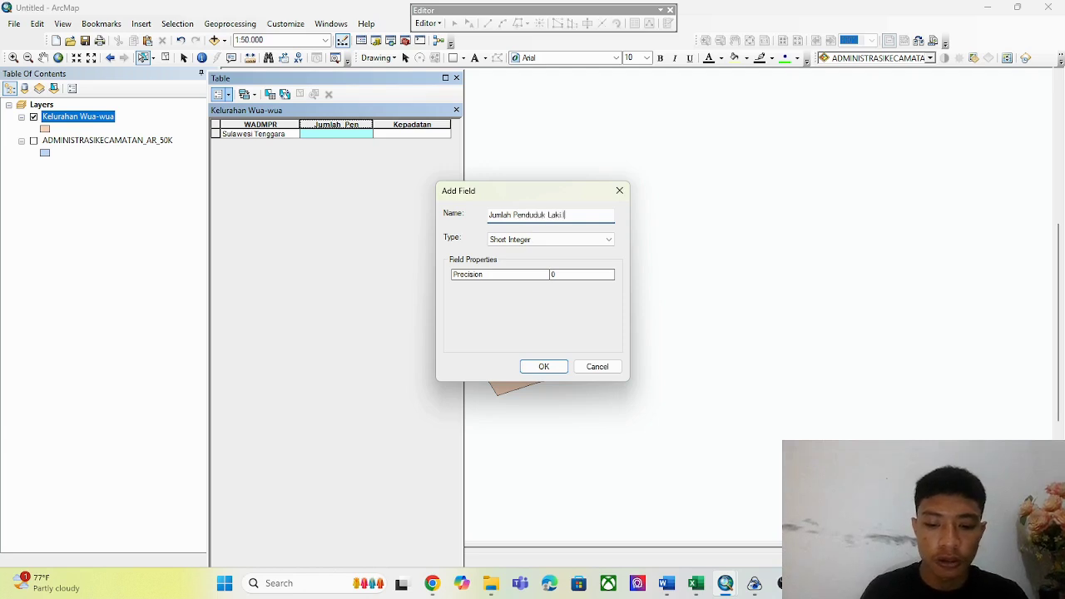
{"action": "left_click", "coordinate": [520, 239]}
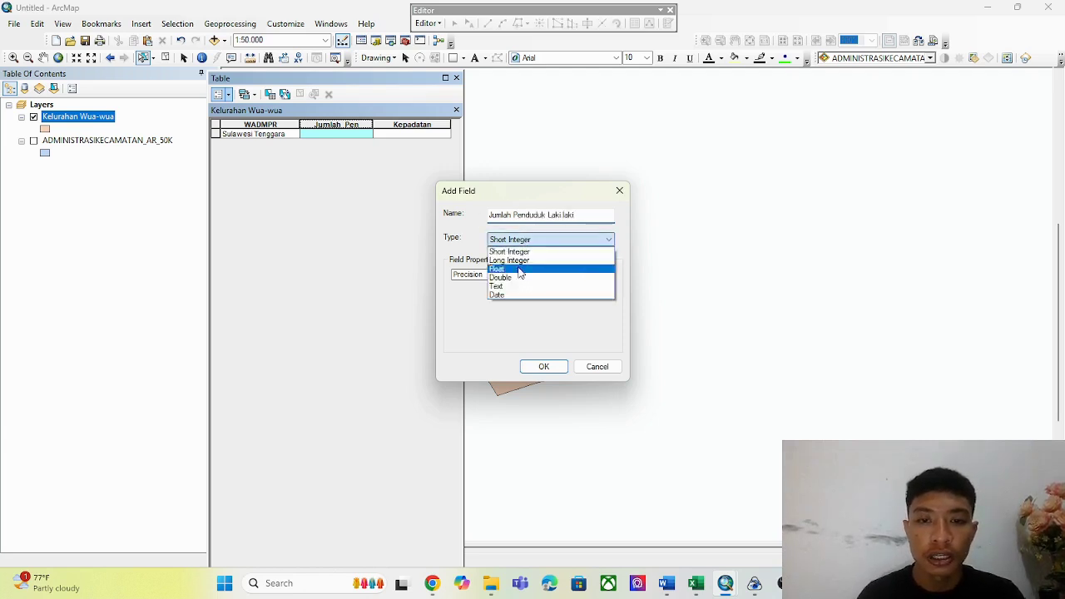
{"action": "left_click", "coordinate": [514, 293]}
{"action": "left_click", "coordinate": [541, 367]}
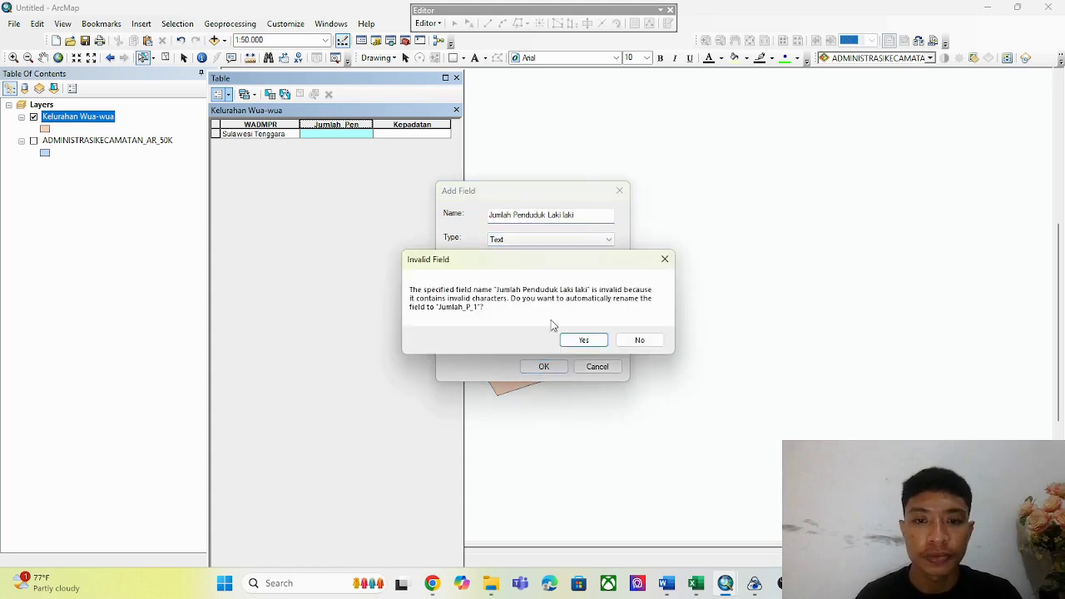
{"action": "left_click", "coordinate": [575, 338]}
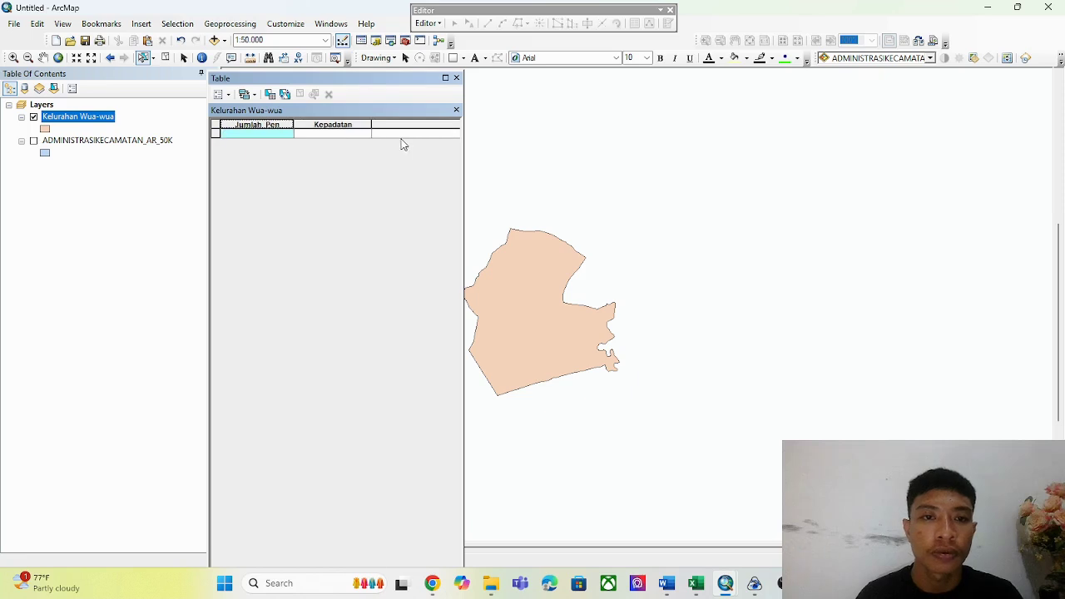
{"action": "left_click_drag", "start_coordinate": [458, 124], "coordinate": [276, 130]}
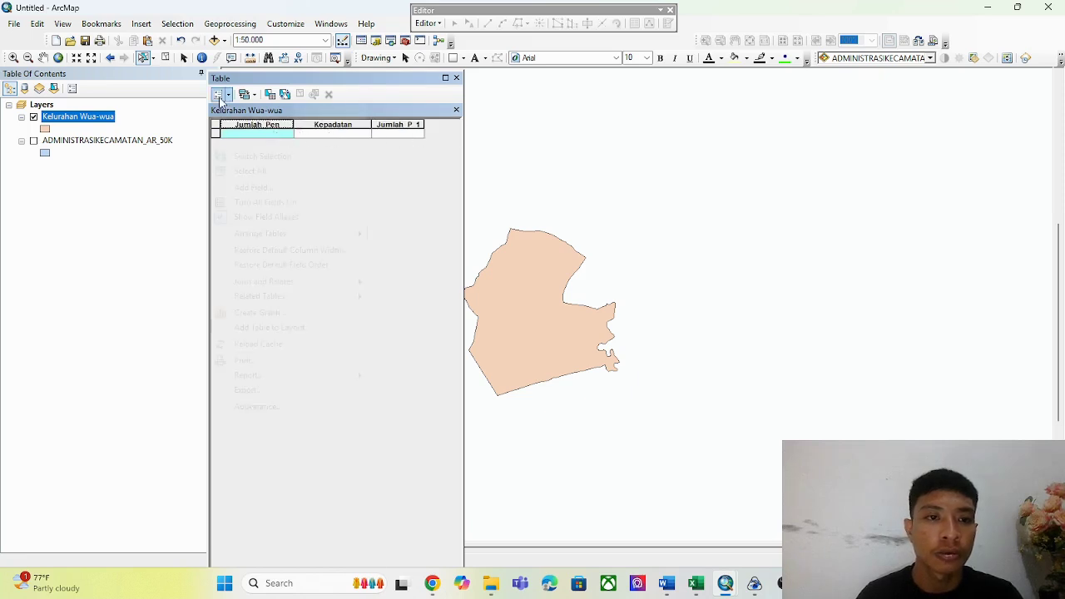
Add a Text field named "Jumalah Penduduk Perempuan" to the table, accepting the automatic rename
{"action": "left_click", "coordinate": [218, 94]}
{"action": "left_click", "coordinate": [254, 191]}
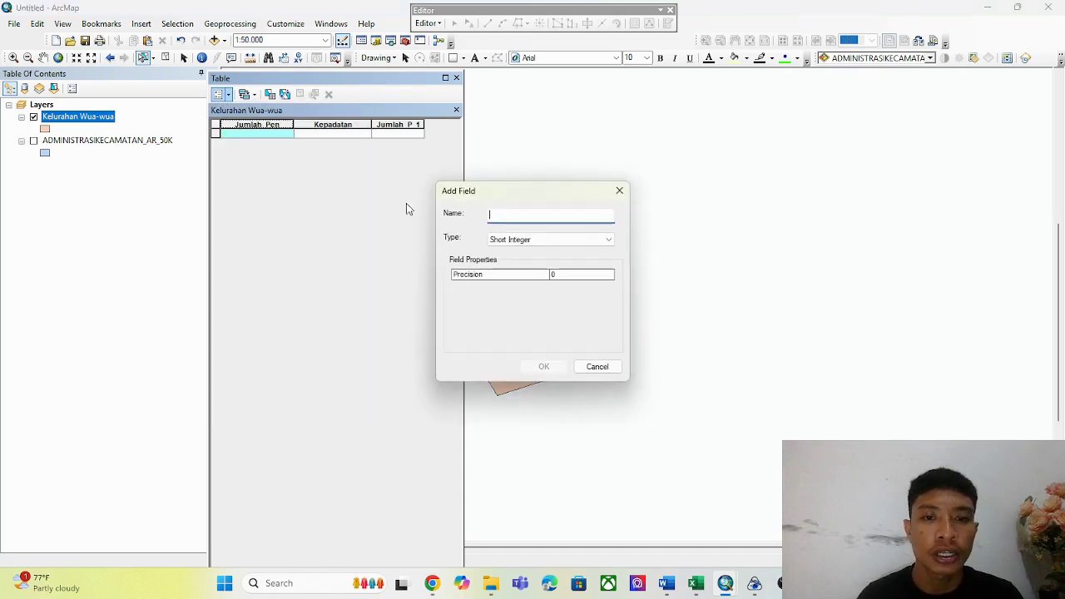
{"action": "type", "text": "Jumlah "}
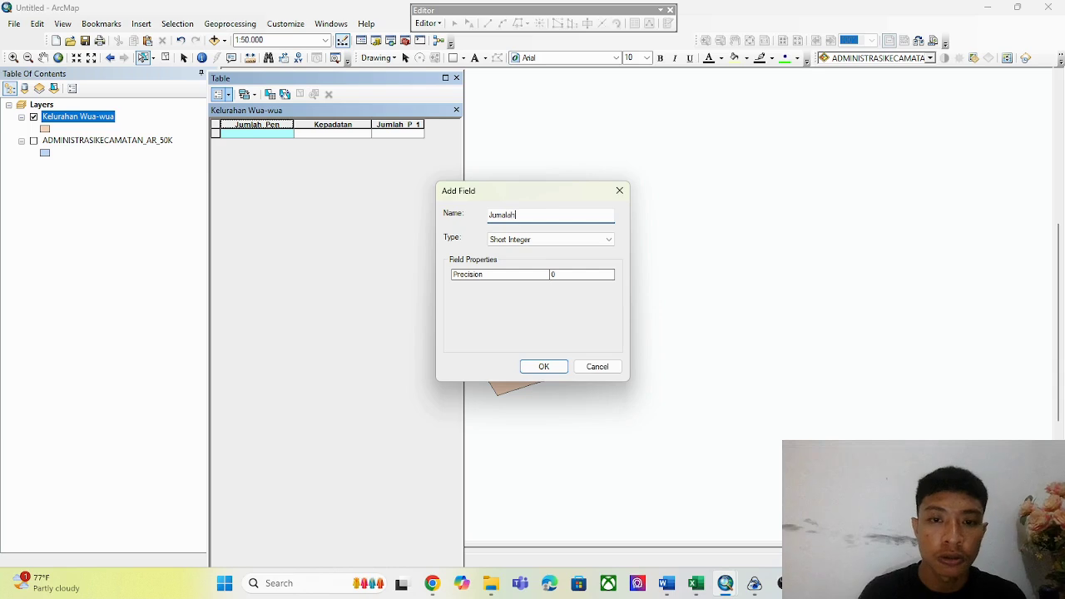
{"action": "type", "text": "Pendu"}
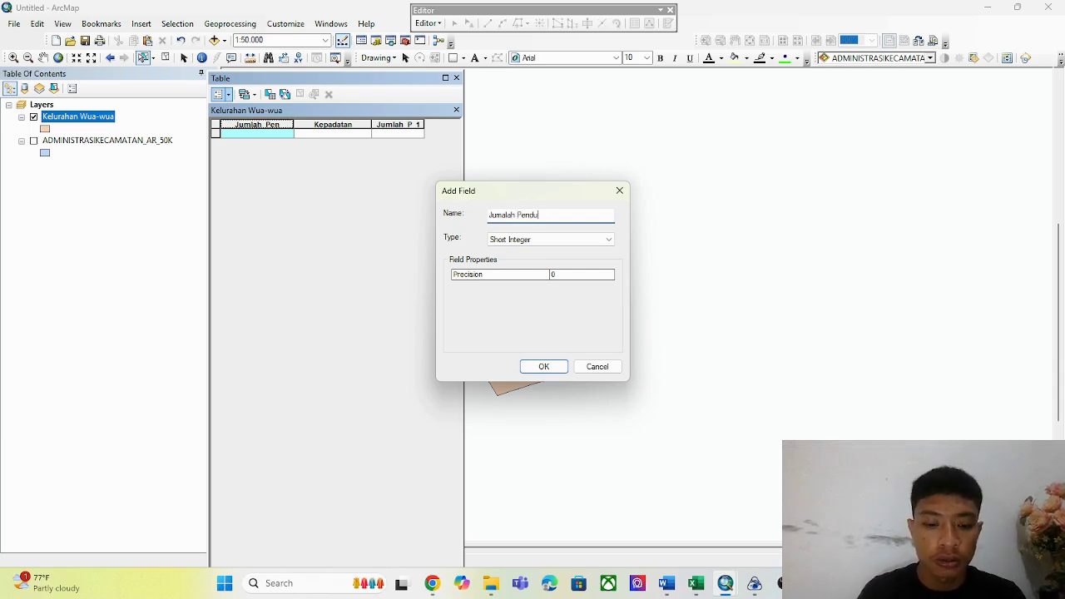
{"action": "type", "text": "duk Perempuan"}
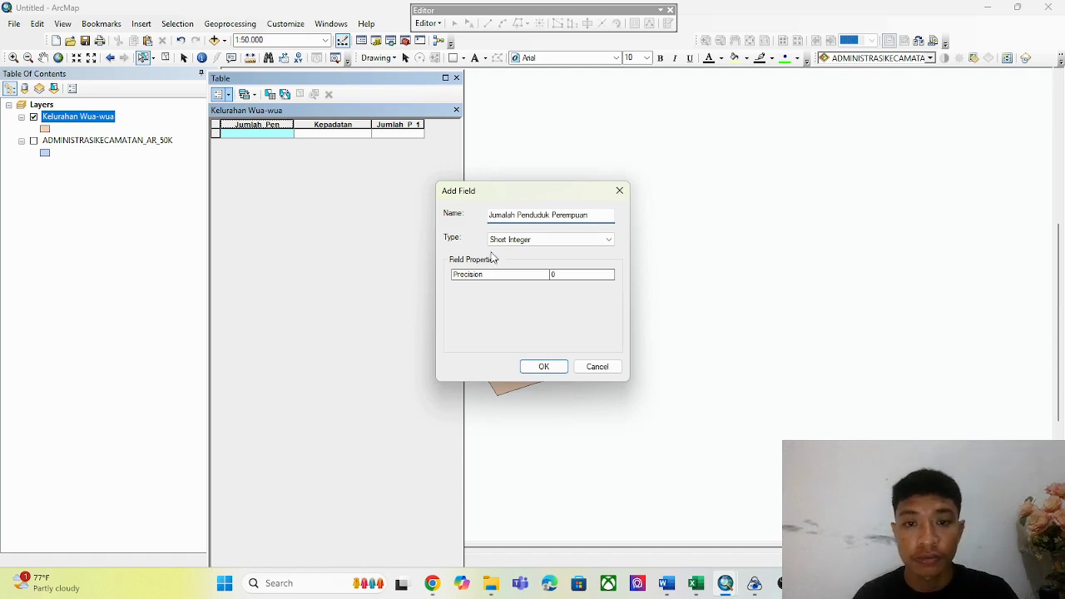
{"action": "left_click", "coordinate": [559, 241]}
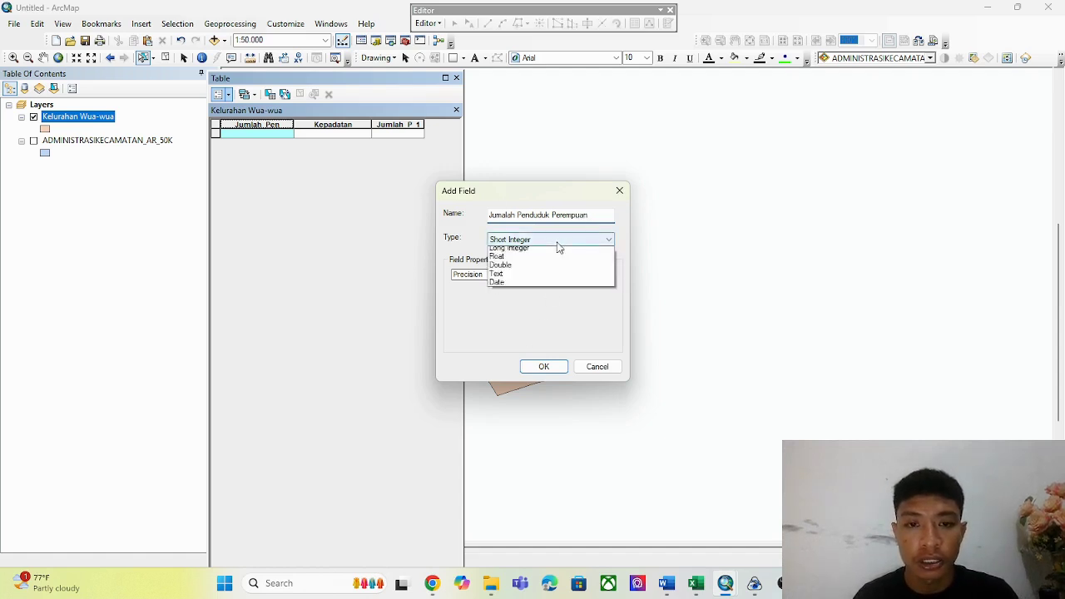
{"action": "left_click", "coordinate": [521, 287]}
{"action": "left_click", "coordinate": [544, 367]}
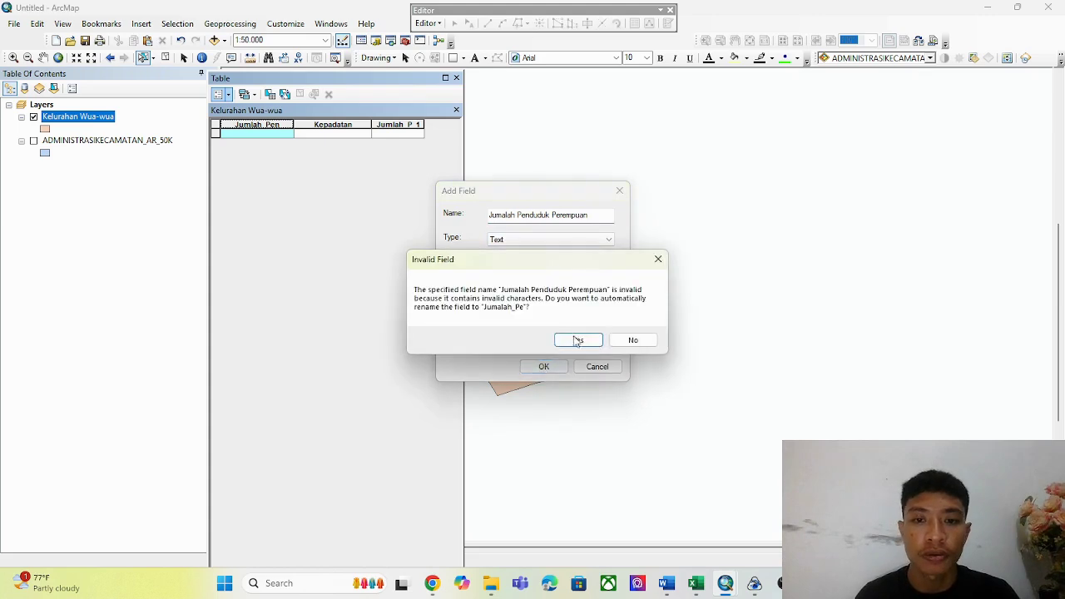
{"action": "left_click", "coordinate": [577, 339]}
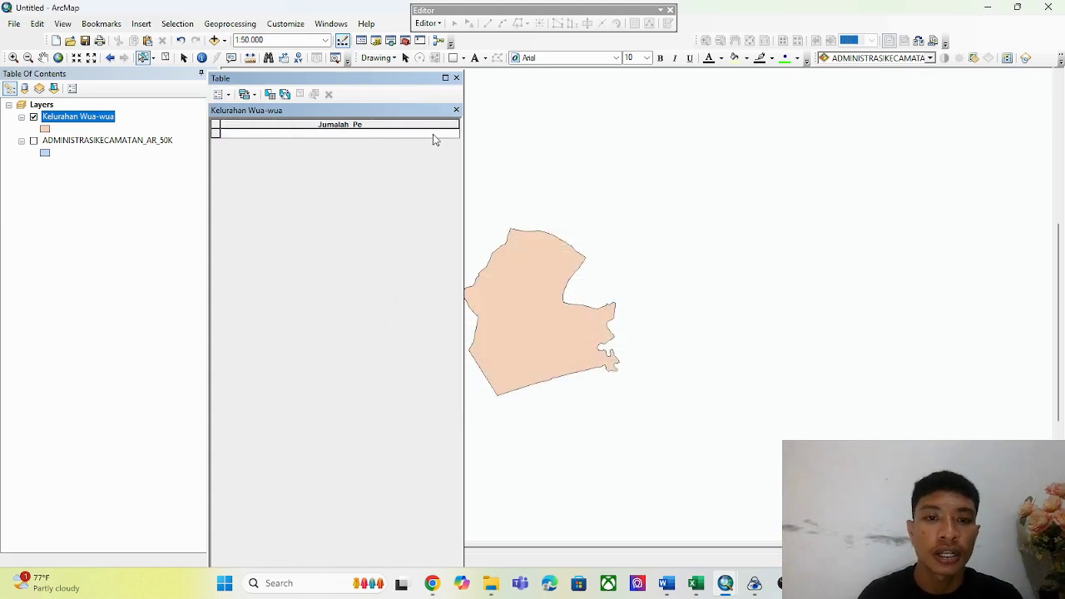
Narrow the new Perempuan field's column and close the attribute table
{"action": "left_click_drag", "start_coordinate": [457, 124], "coordinate": [362, 125]}
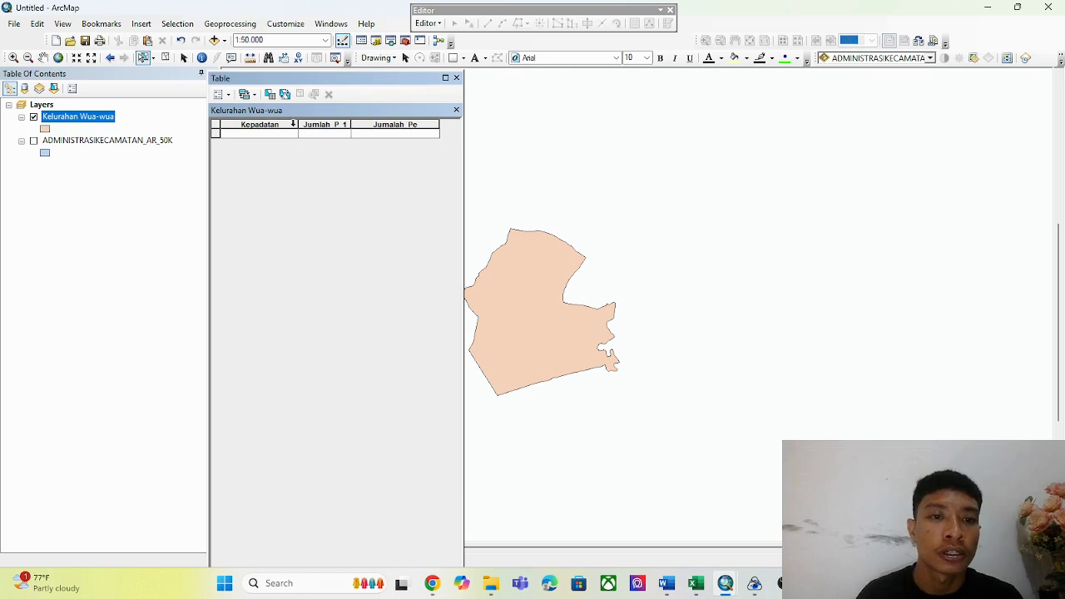
{"action": "left_click_drag", "start_coordinate": [297, 124], "coordinate": [282, 124]}
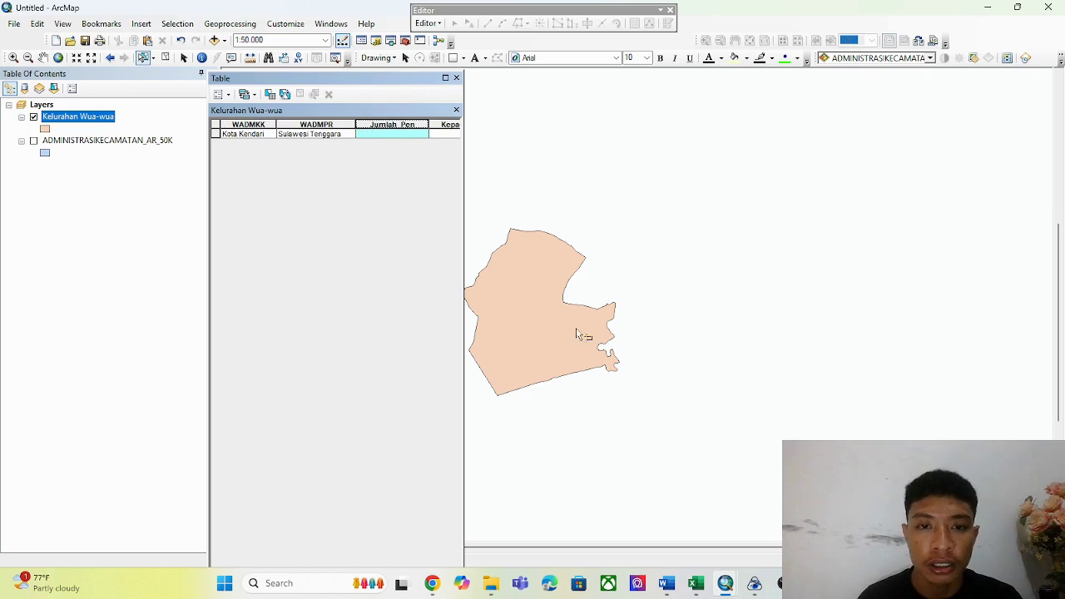
{"action": "left_click", "coordinate": [456, 78]}
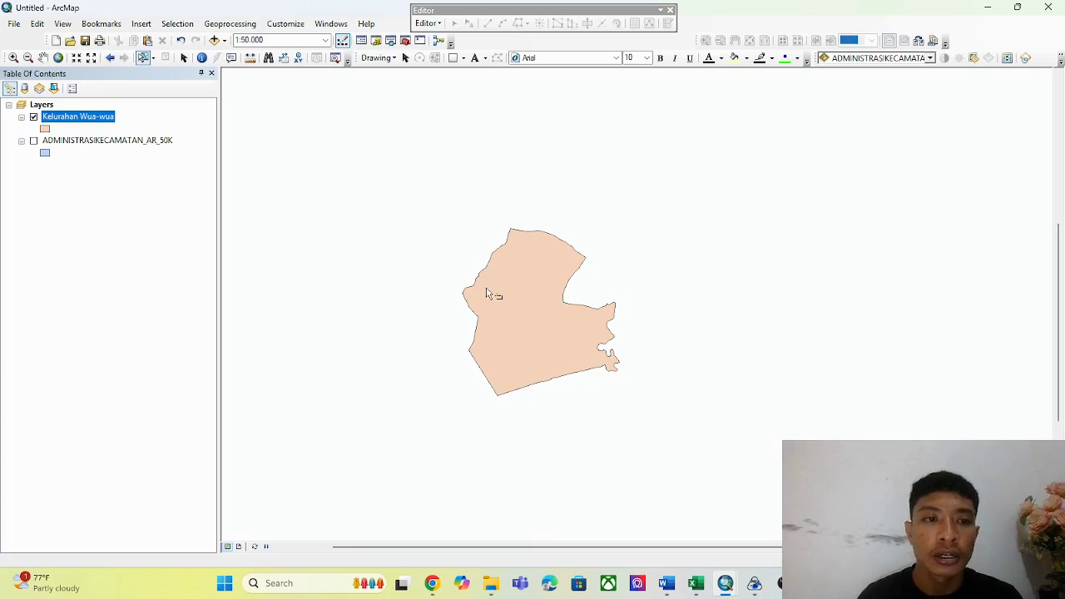
{"action": "scroll", "coordinate": [494, 317], "scroll_direction": "down", "scroll_amount": 1}
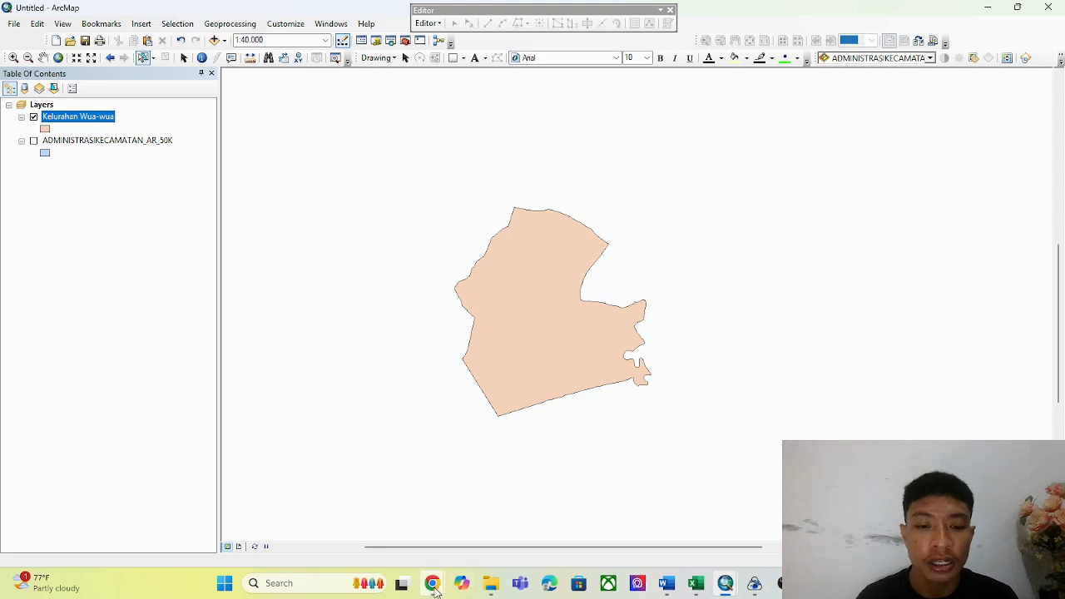
Switch to Chrome and examine the BPS Kota Kendari 2021 table of population, sex ratio and density by kelurahan in Kecamatan Wua-Wua
{"action": "mouse_move", "coordinate": [463, 589]}
{"action": "left_click", "coordinate": [429, 540]}
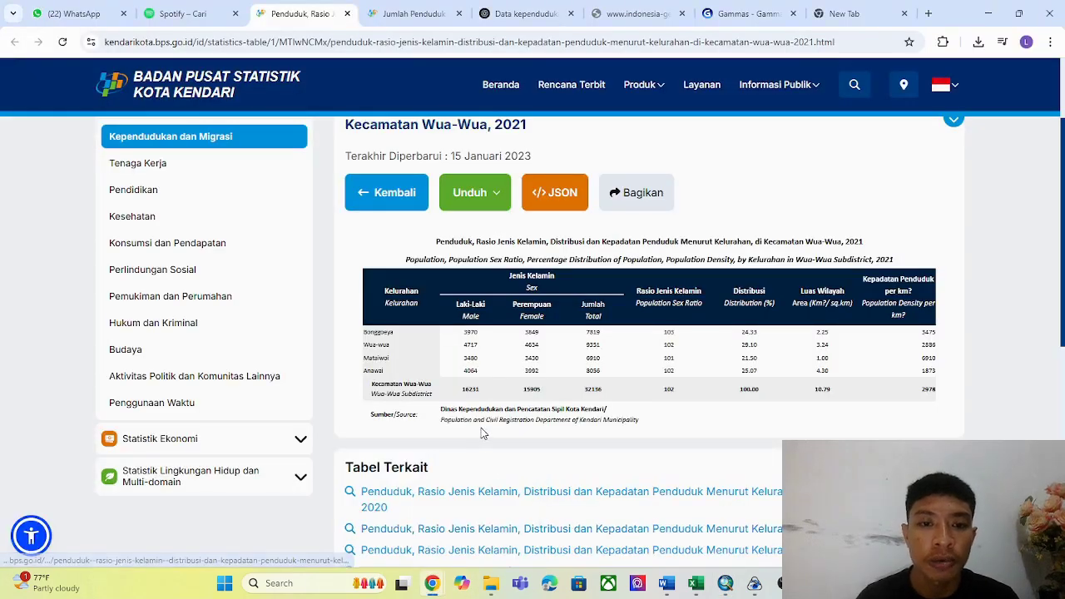
{"action": "scroll", "coordinate": [482, 430], "scroll_direction": "down", "scroll_amount": 1}
{"action": "scroll", "coordinate": [502, 350], "scroll_direction": "up", "scroll_amount": 2}
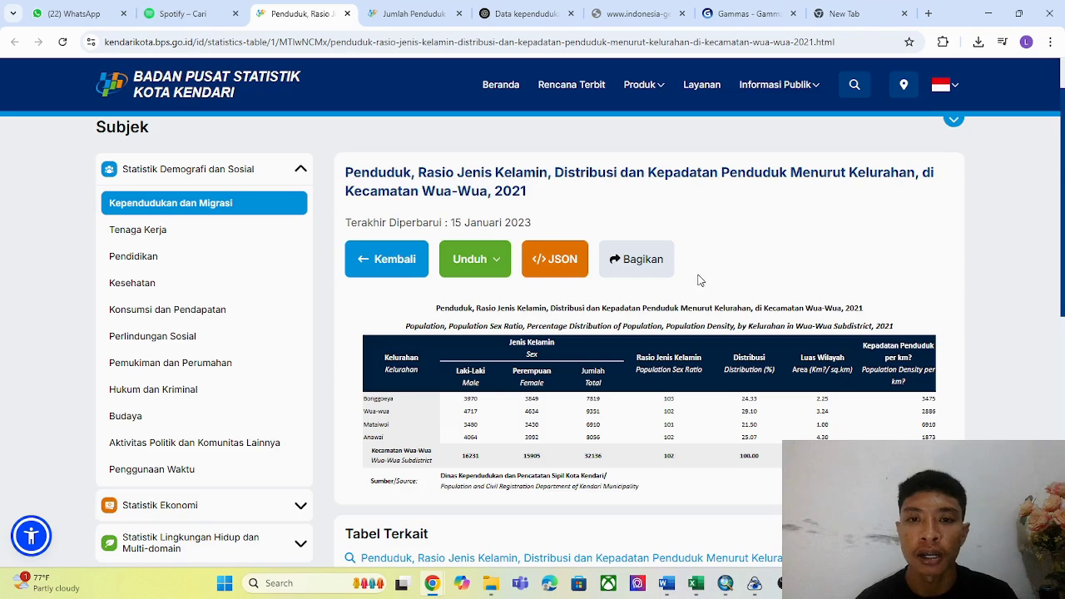
{"action": "scroll", "coordinate": [683, 283], "scroll_direction": "down", "scroll_amount": 2}
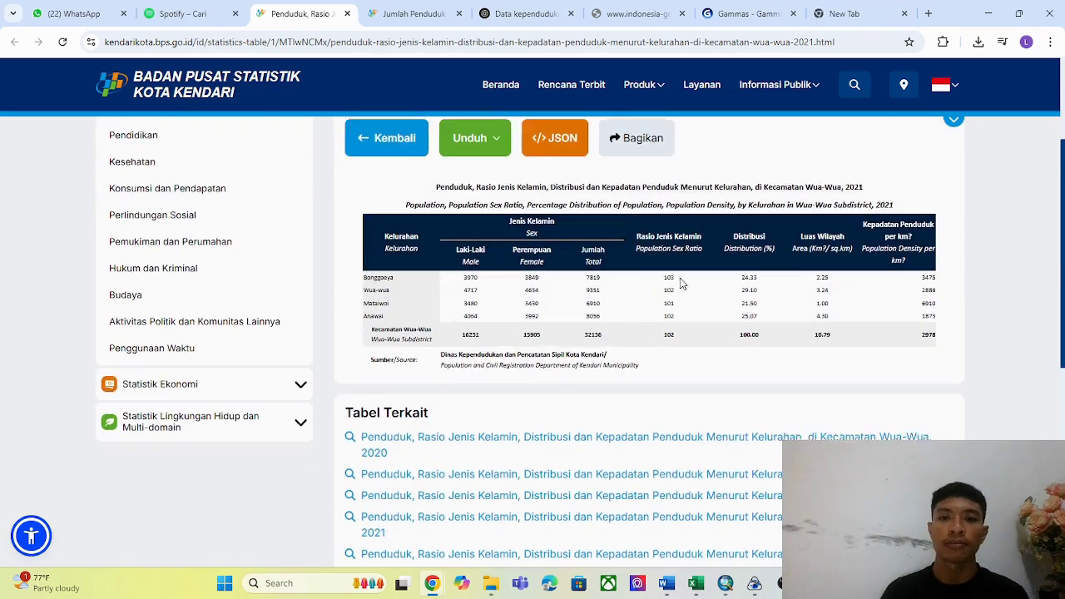
{"action": "scroll", "coordinate": [680, 286], "scroll_direction": "down", "scroll_amount": 2}
{"action": "scroll", "coordinate": [682, 285], "scroll_direction": "up", "scroll_amount": 1}
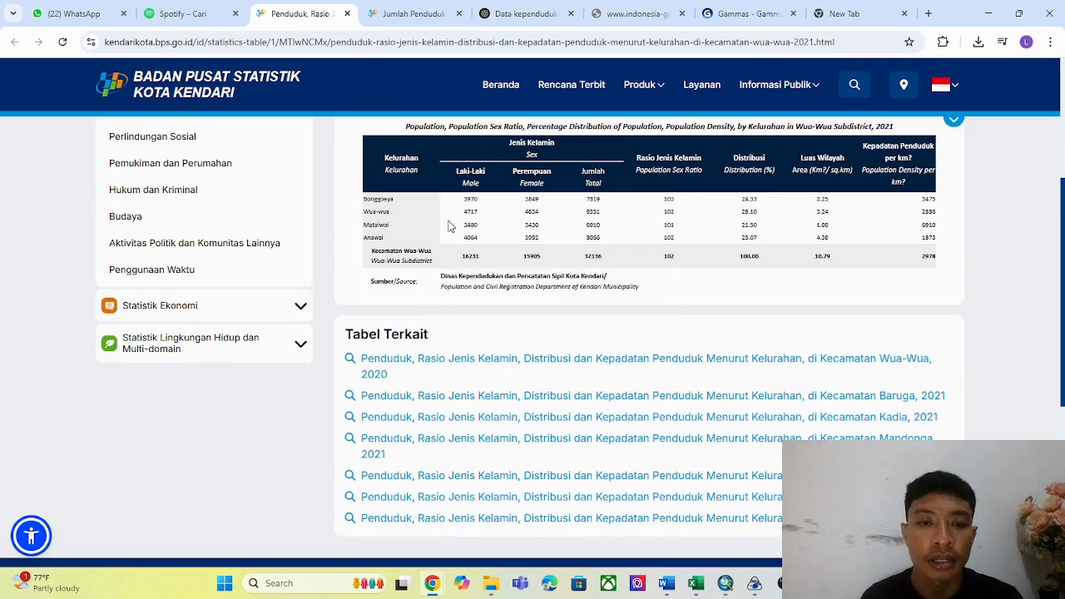
Copy the Wua-wua kelurahan's total population from the BPS table, switch to ArcMap and open the Kelurahan Wua-wua attribute table
{"action": "scroll", "coordinate": [466, 212], "scroll_direction": "down", "scroll_amount": 1}
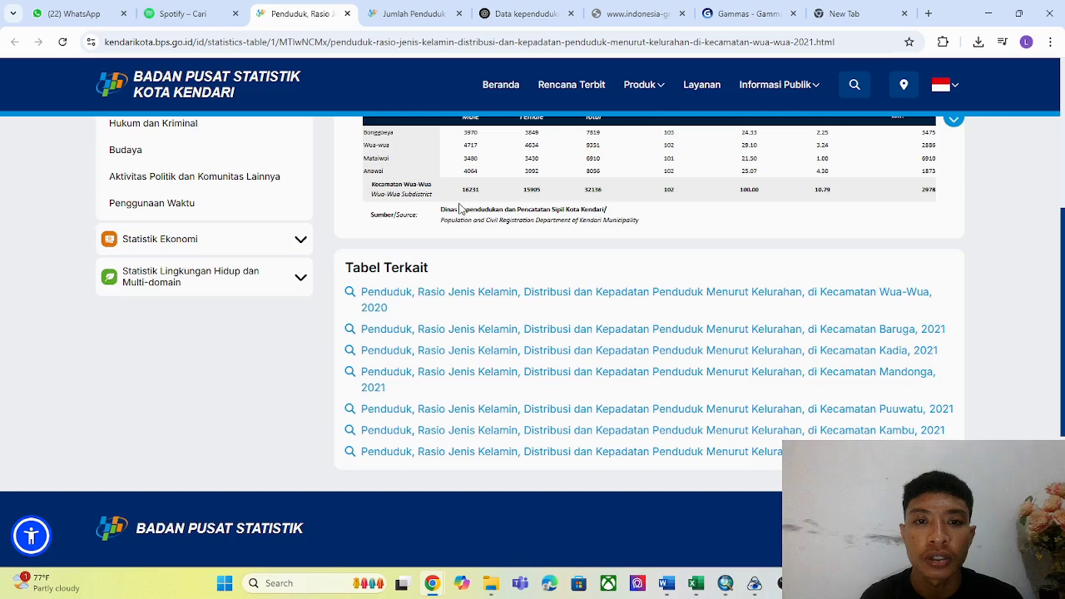
{"action": "scroll", "coordinate": [462, 206], "scroll_direction": "up", "scroll_amount": 1}
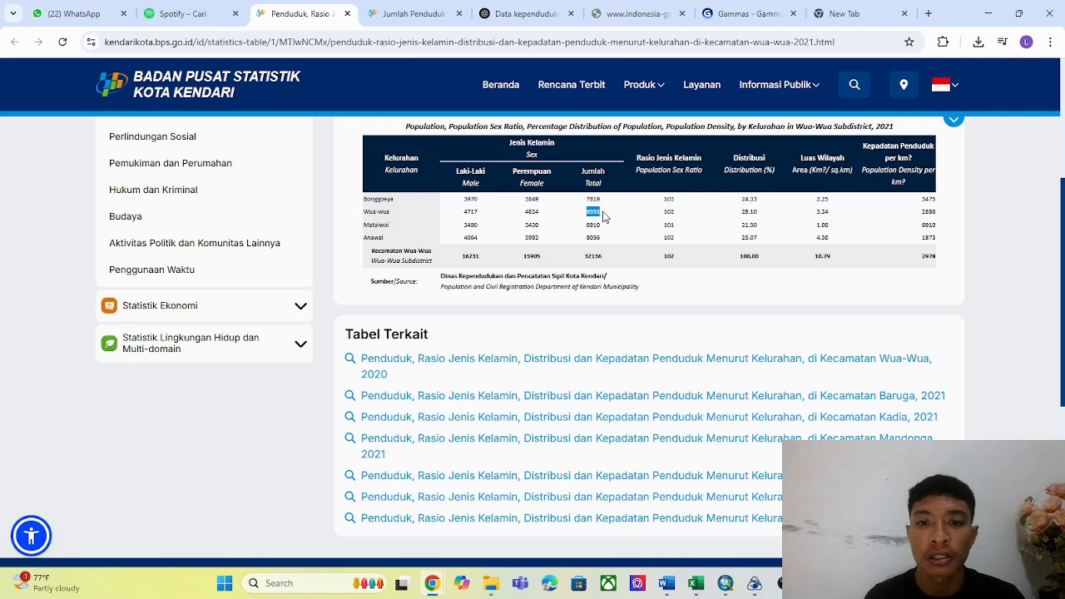
{"action": "mouse_move", "coordinate": [725, 582]}
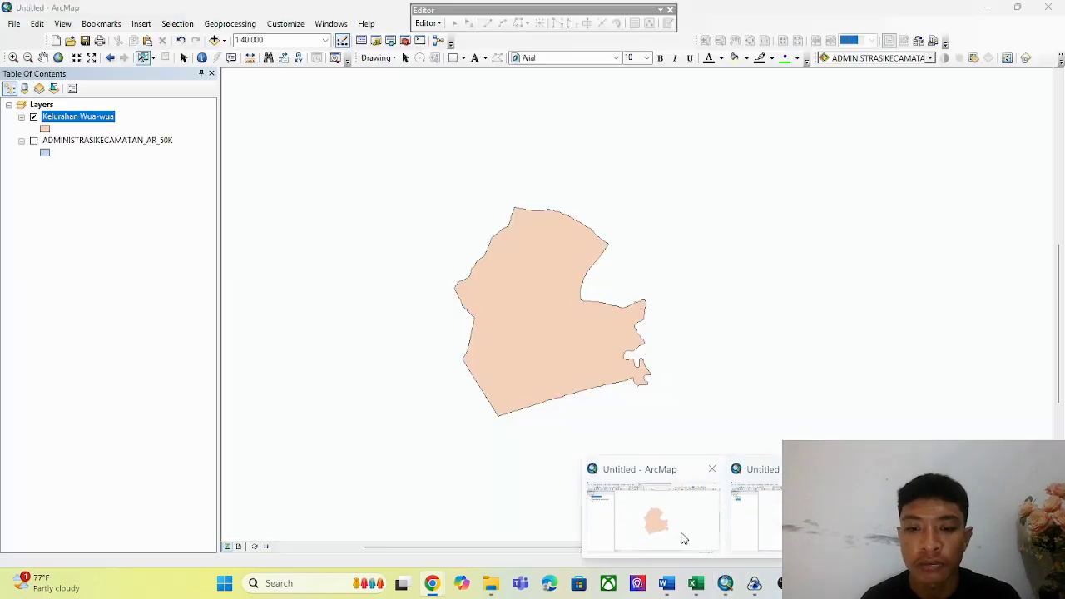
{"action": "left_click", "coordinate": [682, 538]}
{"action": "right_click", "coordinate": [73, 123]}
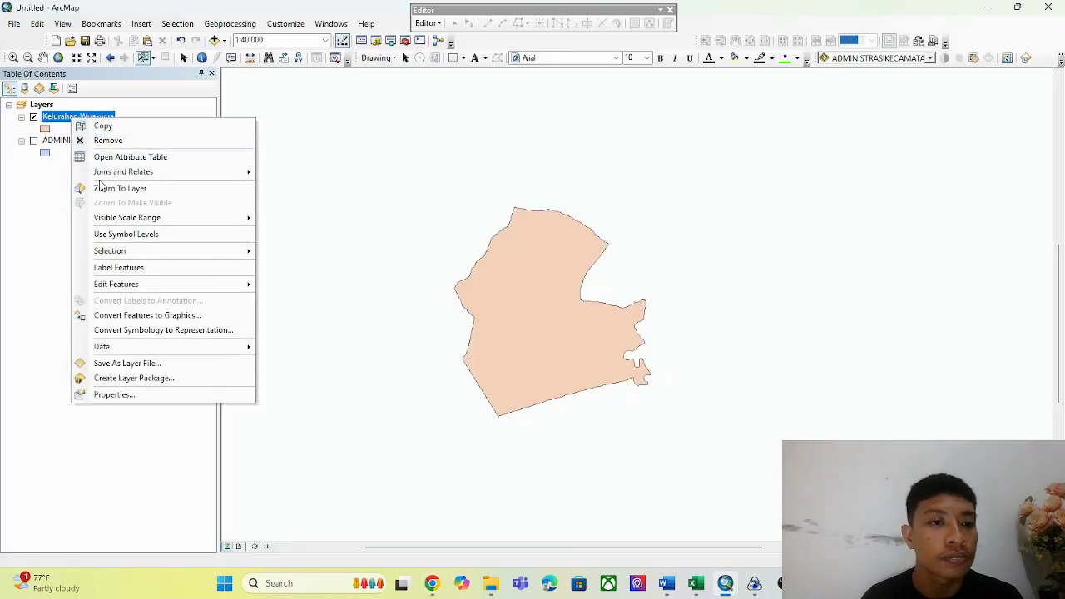
{"action": "left_click", "coordinate": [111, 159]}
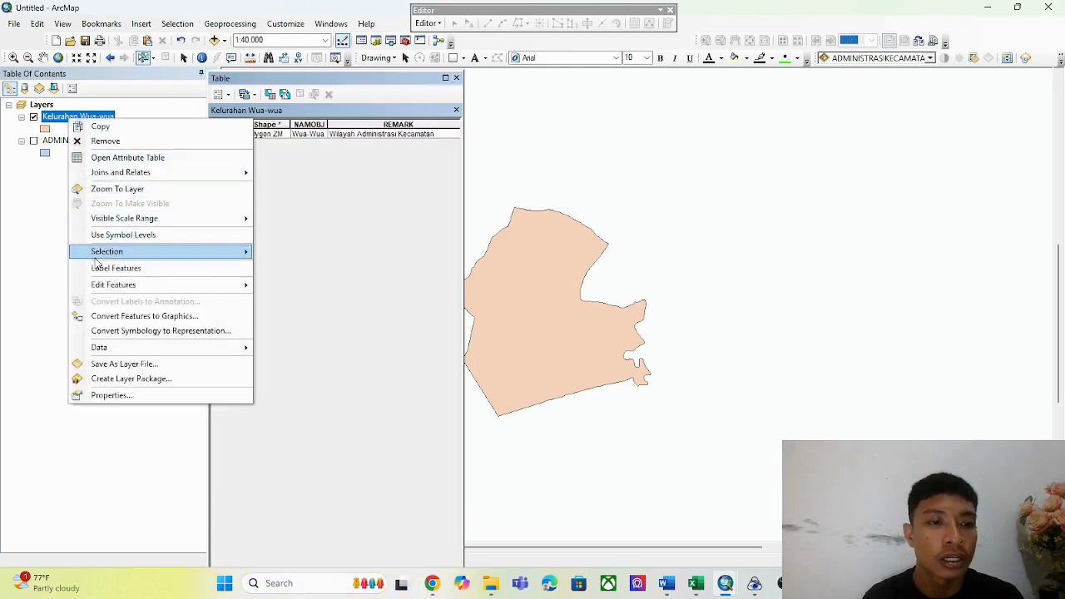
Start an edit session on the Kelurahan Wua-wua layer, continuing past the spatial reference warnings, and set Jumlah_Pen to 9351
{"action": "mouse_move", "coordinate": [118, 291]}
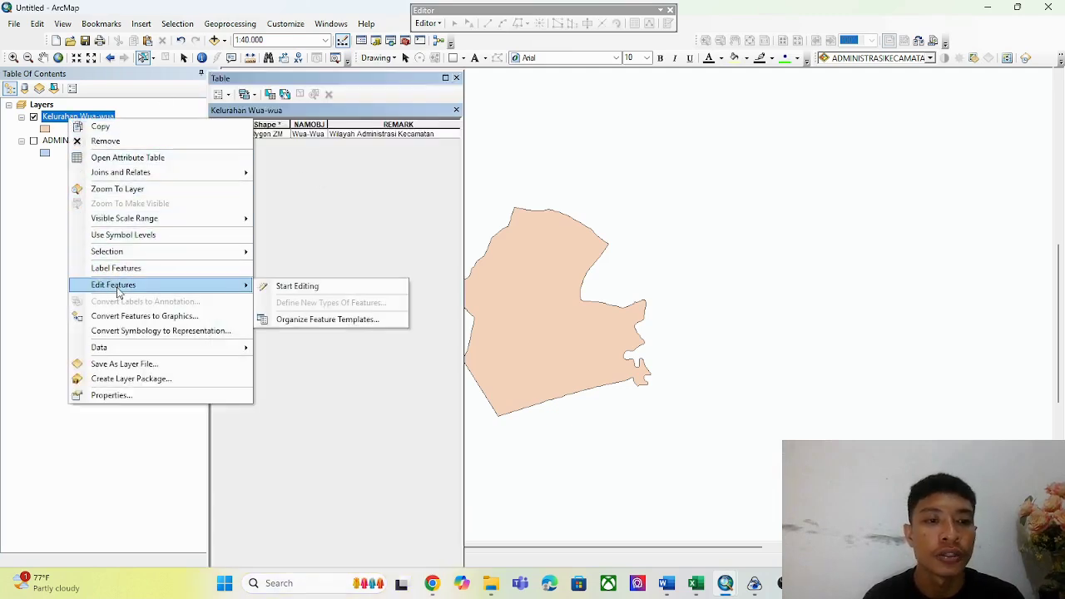
{"action": "left_click", "coordinate": [291, 286]}
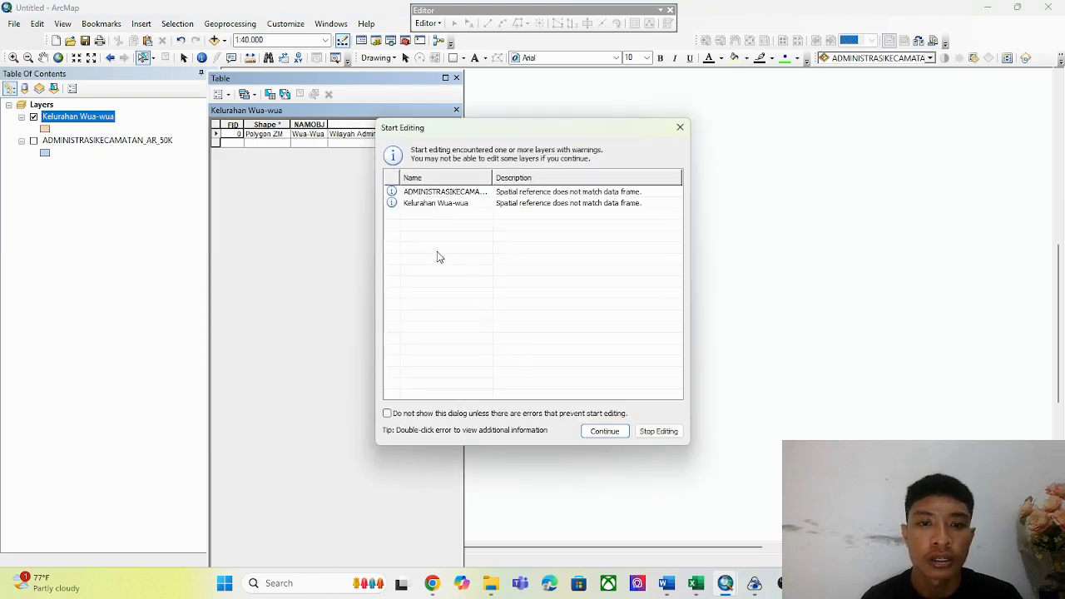
{"action": "left_click", "coordinate": [437, 208]}
{"action": "left_click", "coordinate": [605, 431]}
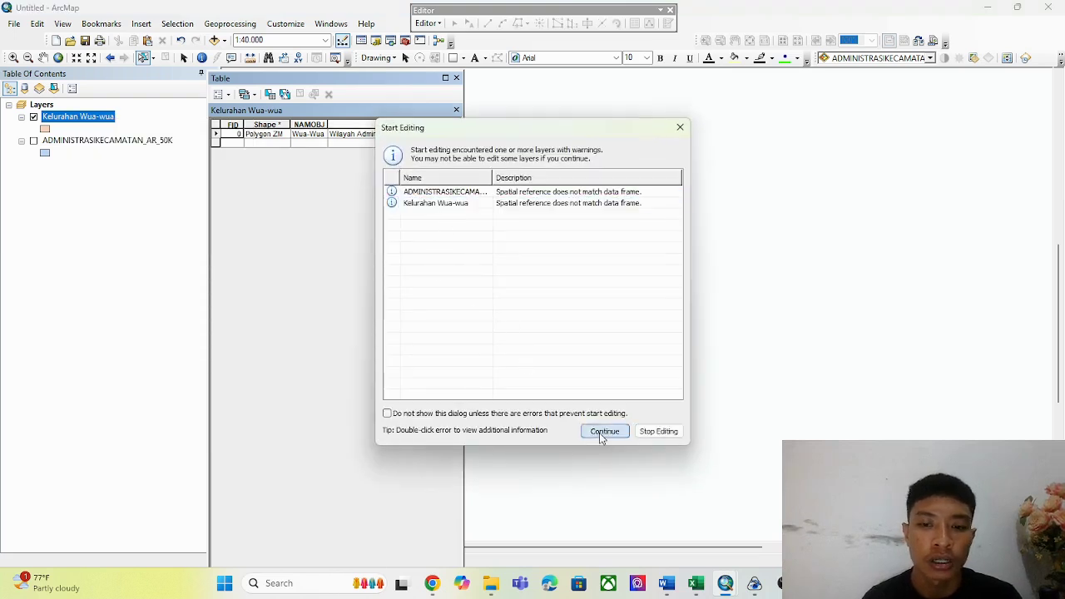
{"action": "scroll", "coordinate": [377, 224], "scroll_direction": "right", "scroll_amount": 5}
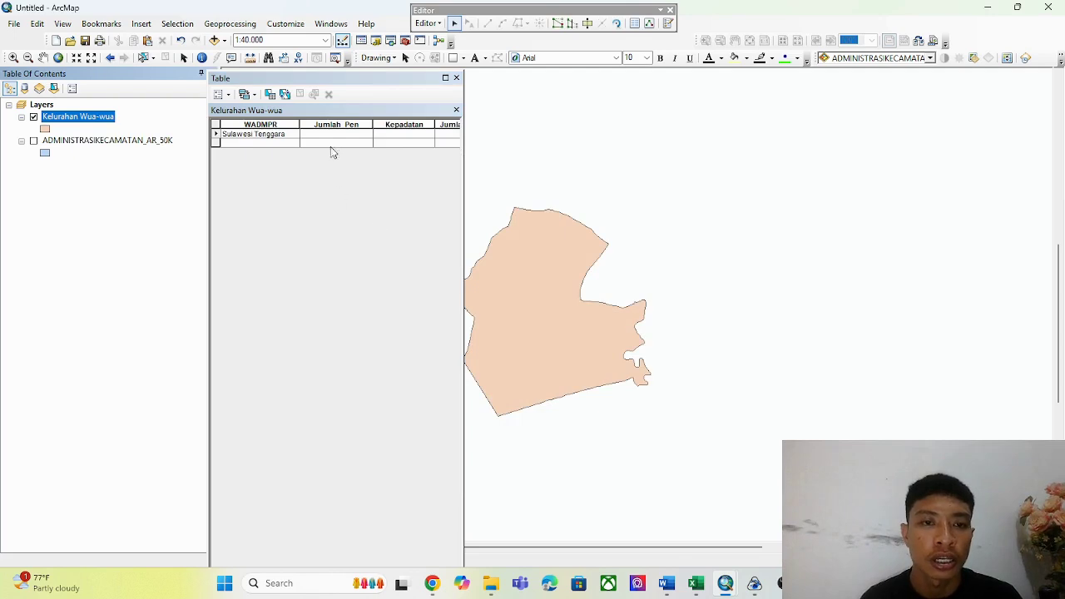
{"action": "left_click", "coordinate": [331, 135]}
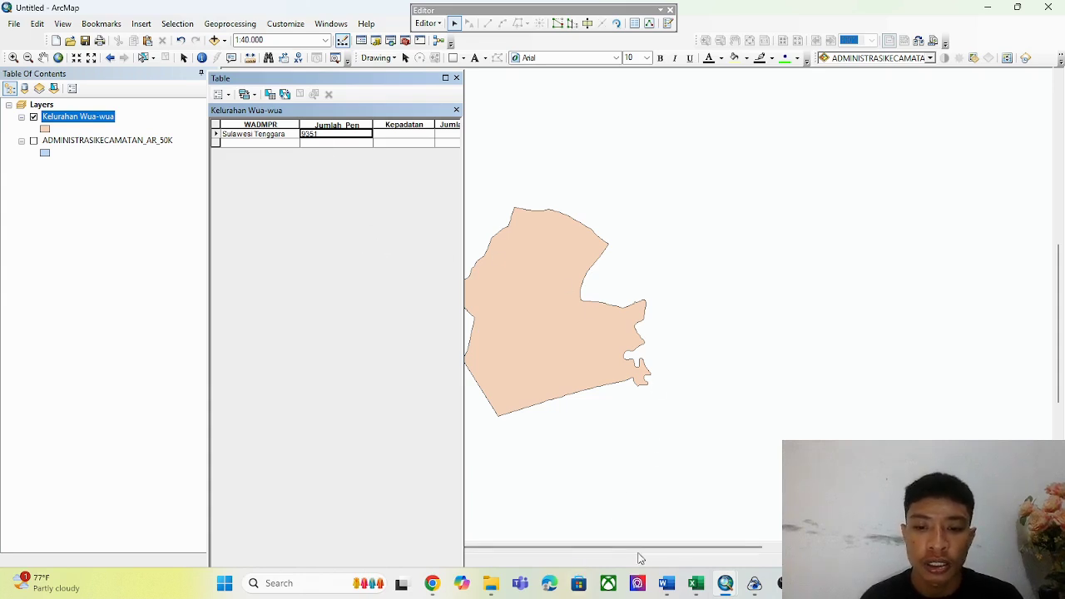
Copy the Wua-wua kelurahan's population density from the BPS table in Chrome and set Kepadatan to 2886 in ArcMap
{"action": "mouse_move", "coordinate": [432, 587]}
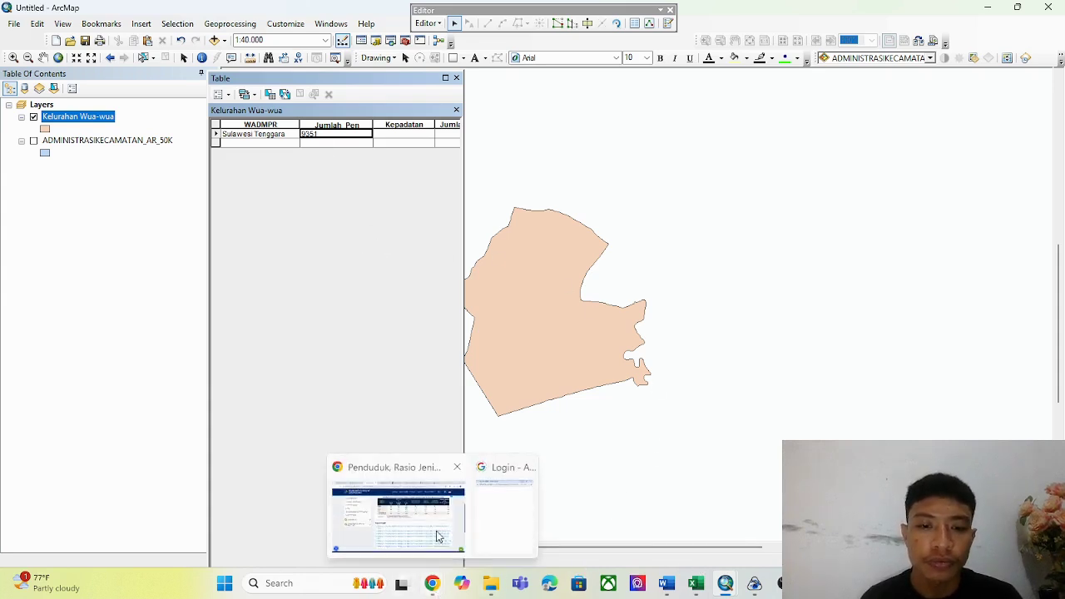
{"action": "left_click", "coordinate": [426, 518]}
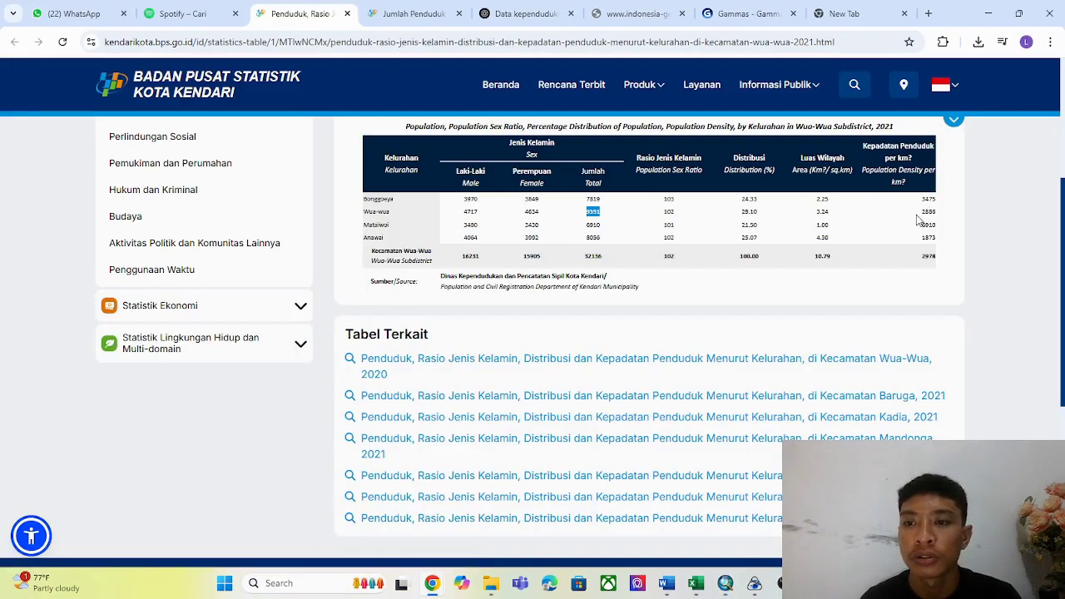
{"action": "left_click_drag", "start_coordinate": [932, 213], "coordinate": [936, 214]}
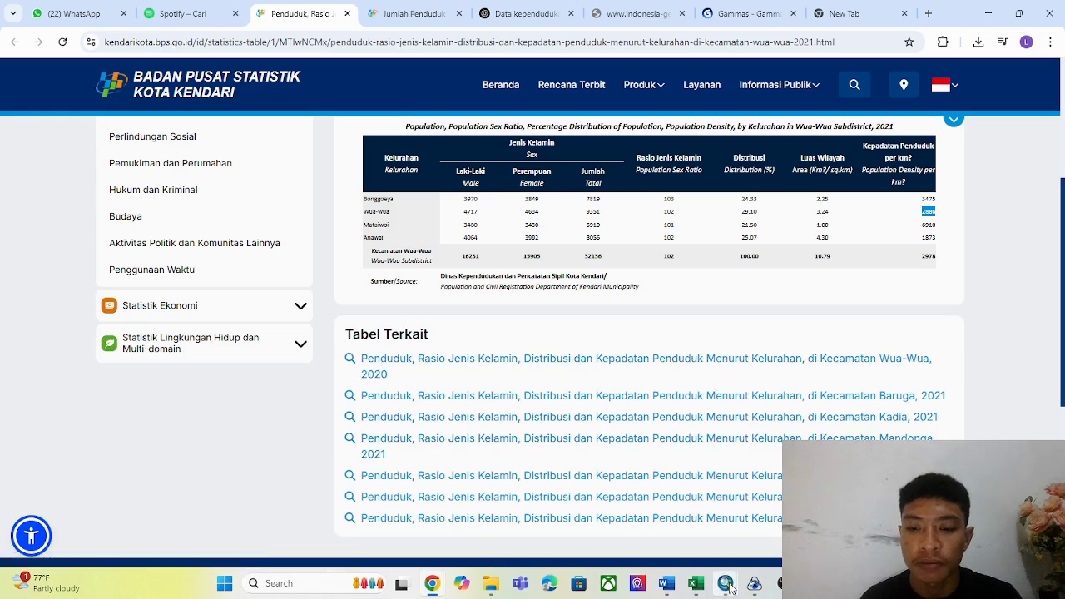
{"action": "left_click", "coordinate": [688, 533]}
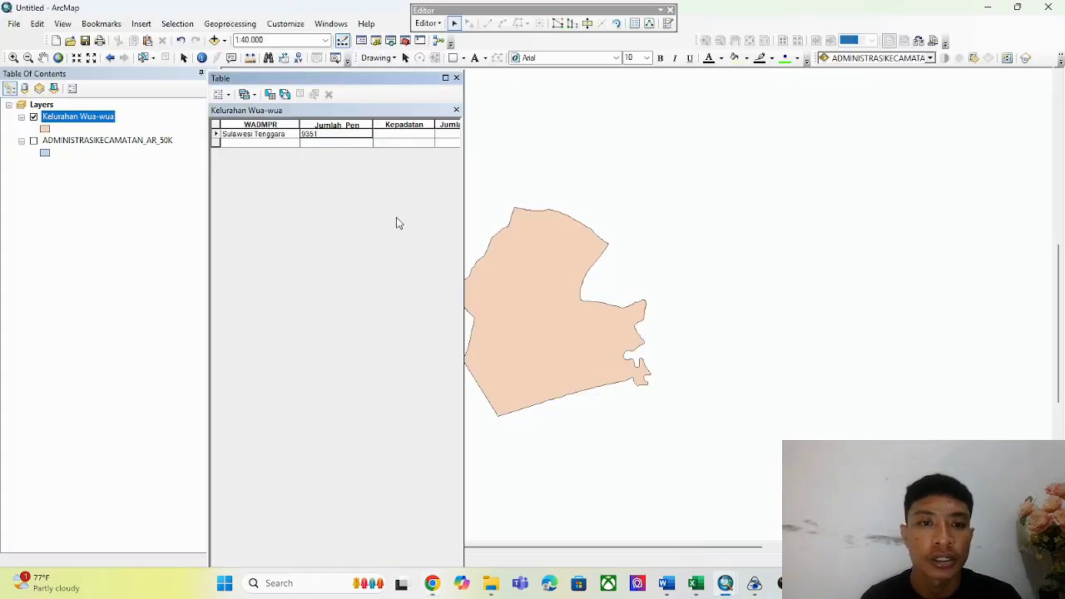
{"action": "left_click", "coordinate": [389, 134]}
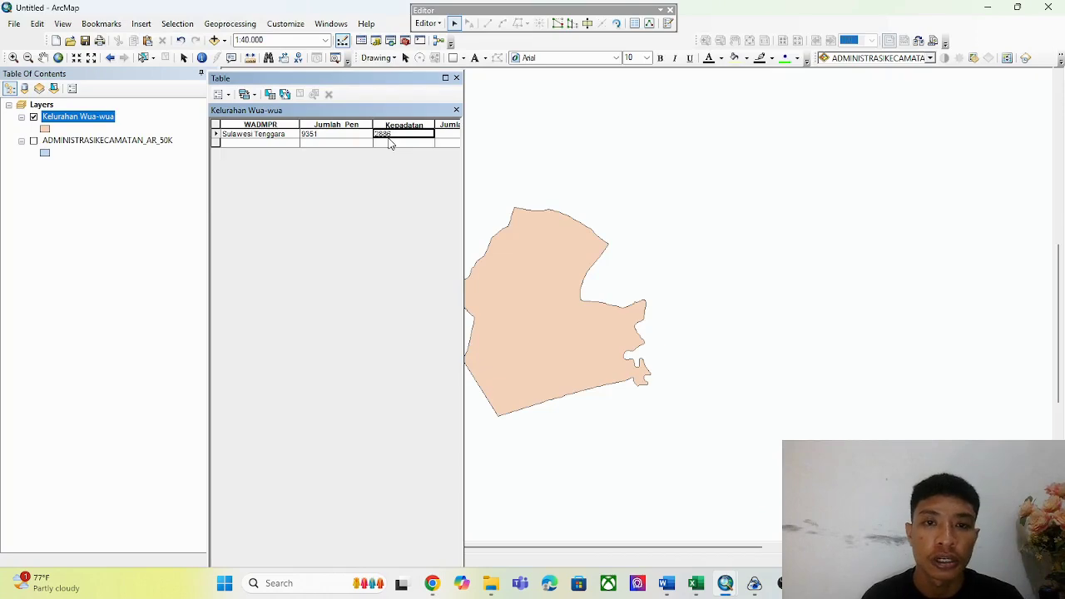
Copy the Wua-wua kelurahan's male population from the BPS table in Chrome and set Jumlah_P_1 to 4717 in ArcMap
{"action": "scroll", "coordinate": [391, 146], "scroll_direction": "right", "scroll_amount": 2}
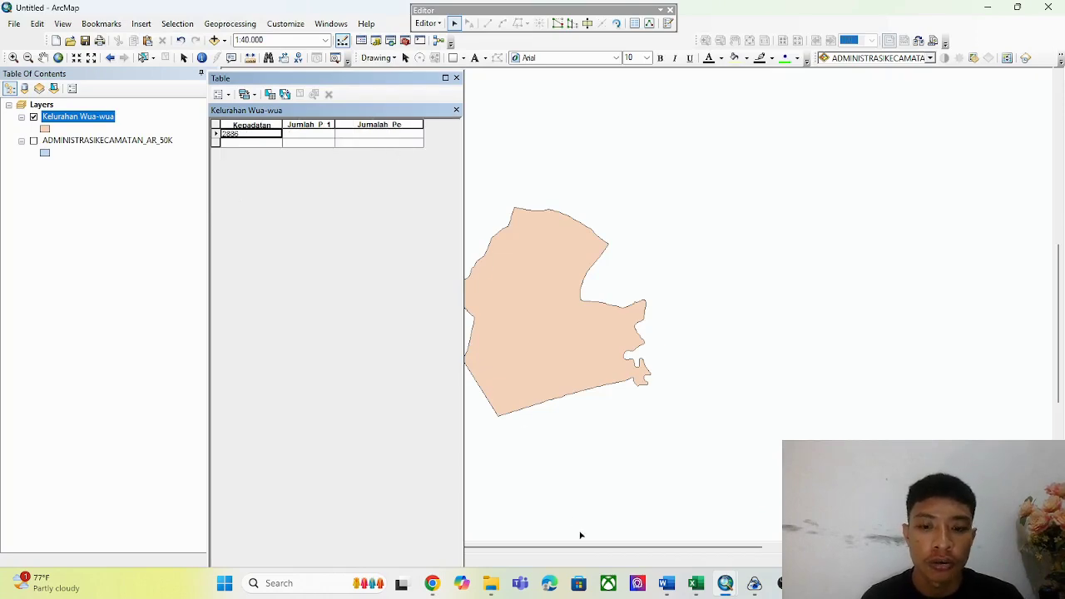
{"action": "mouse_move", "coordinate": [433, 585]}
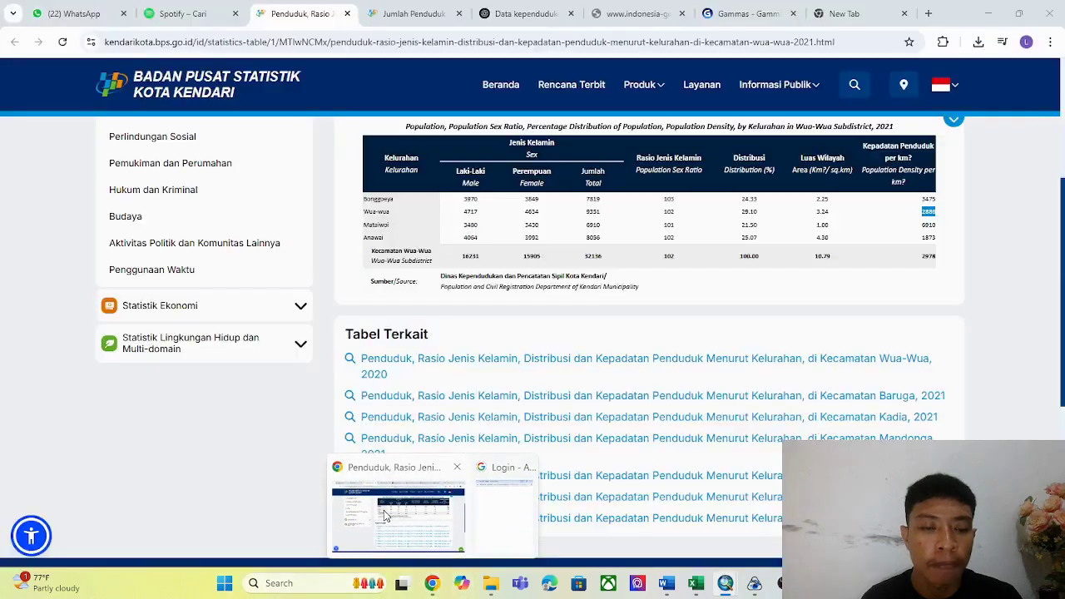
{"action": "left_click", "coordinate": [400, 524]}
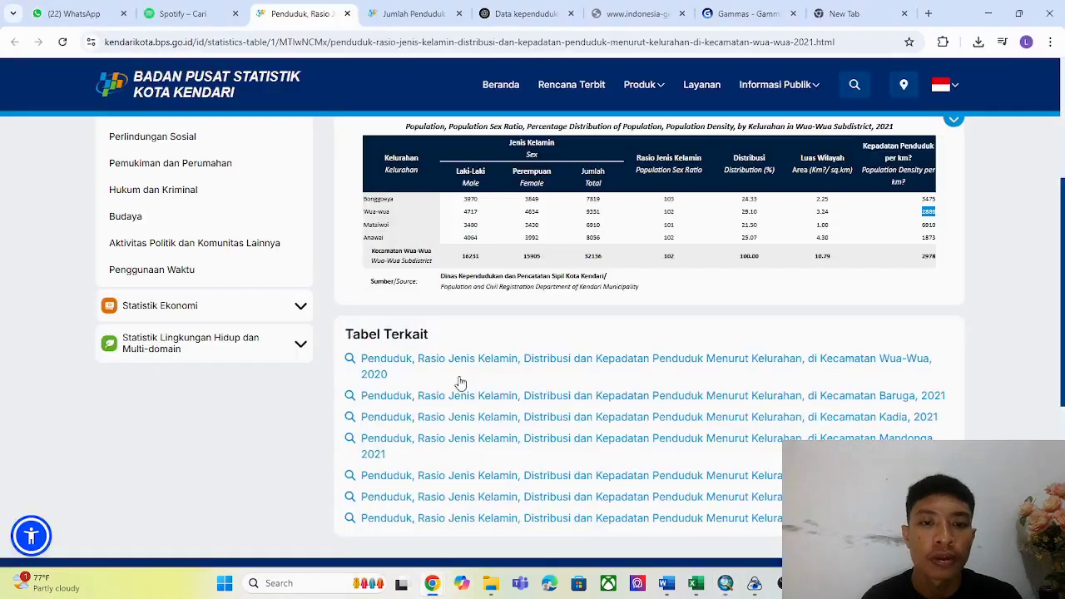
{"action": "double_click", "coordinate": [466, 212]}
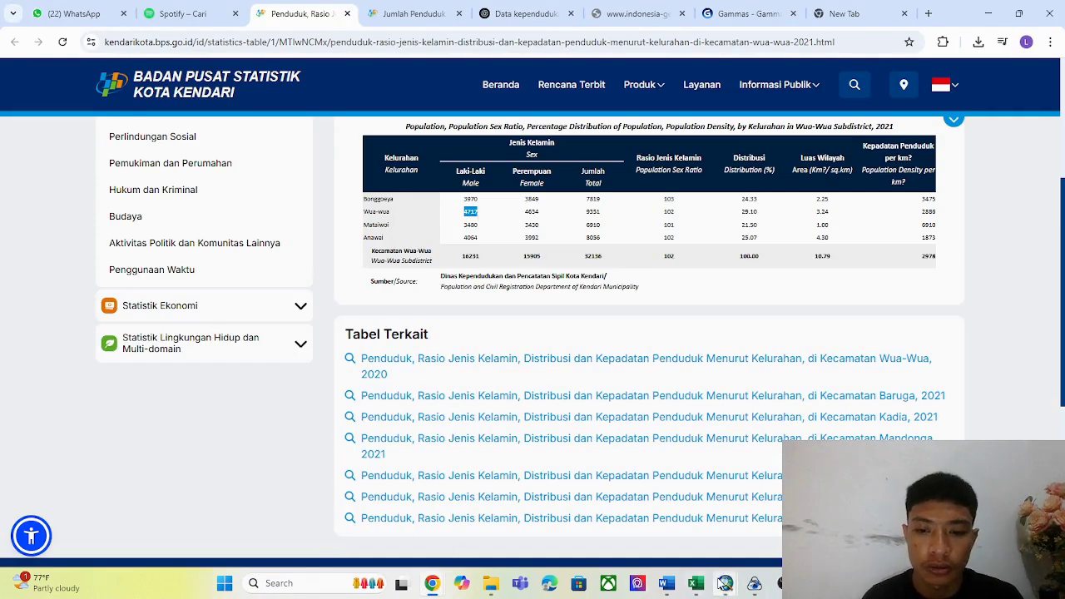
{"action": "mouse_move", "coordinate": [733, 585]}
{"action": "left_click", "coordinate": [653, 520]}
{"action": "left_click", "coordinate": [308, 133]}
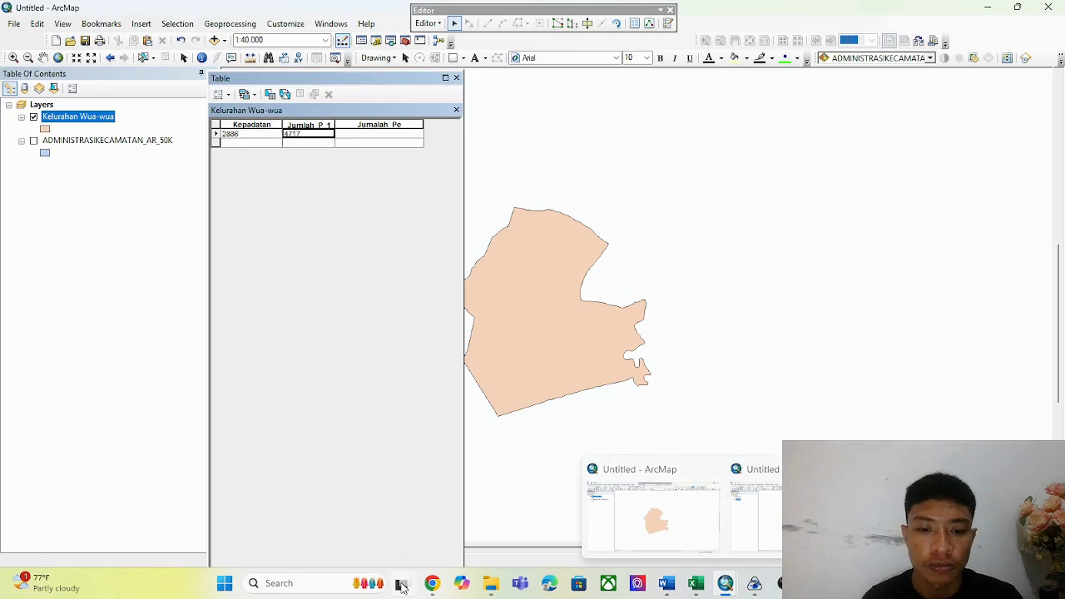
Copy the Wua-wua kelurahan's female population from the BPS table in Chrome and set Jumalah_Pe to 4634 in ArcMap
{"action": "mouse_move", "coordinate": [432, 583]}
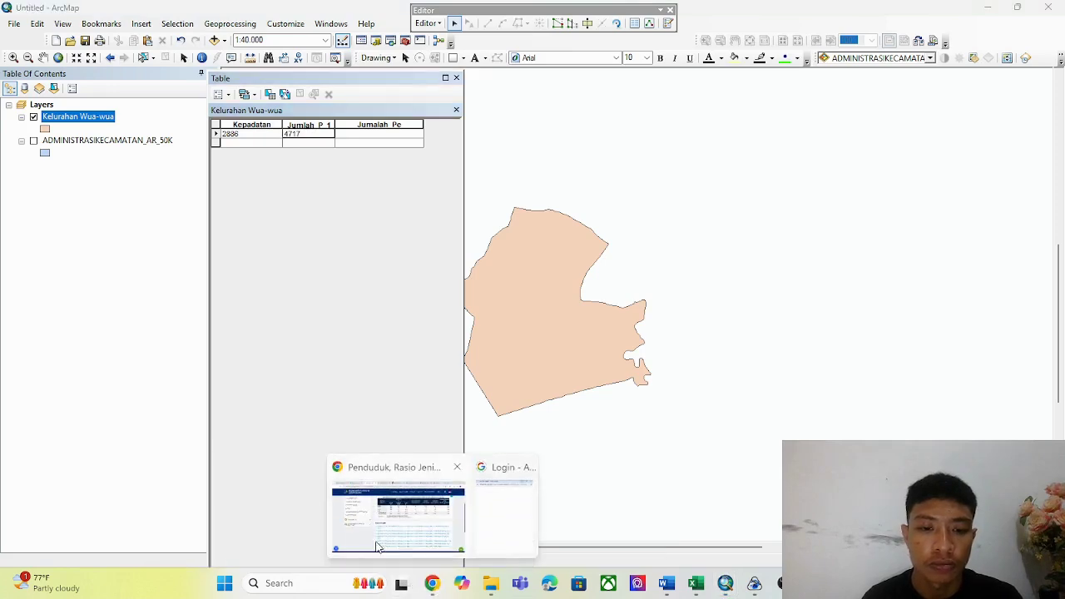
{"action": "left_click", "coordinate": [377, 547]}
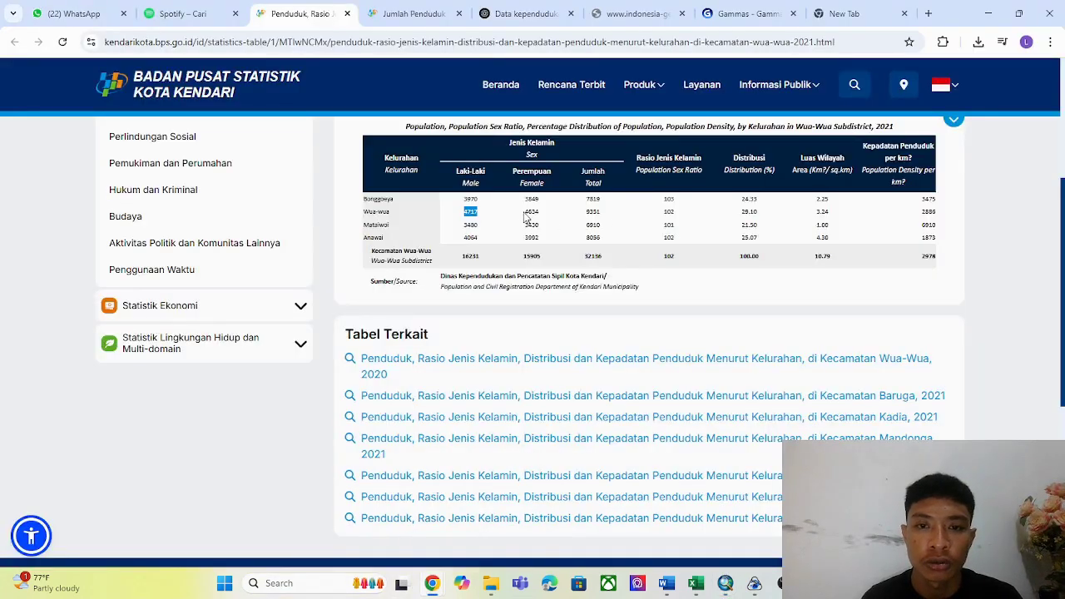
{"action": "double_click", "coordinate": [536, 212]}
{"action": "key", "text": "ctrl+c"}
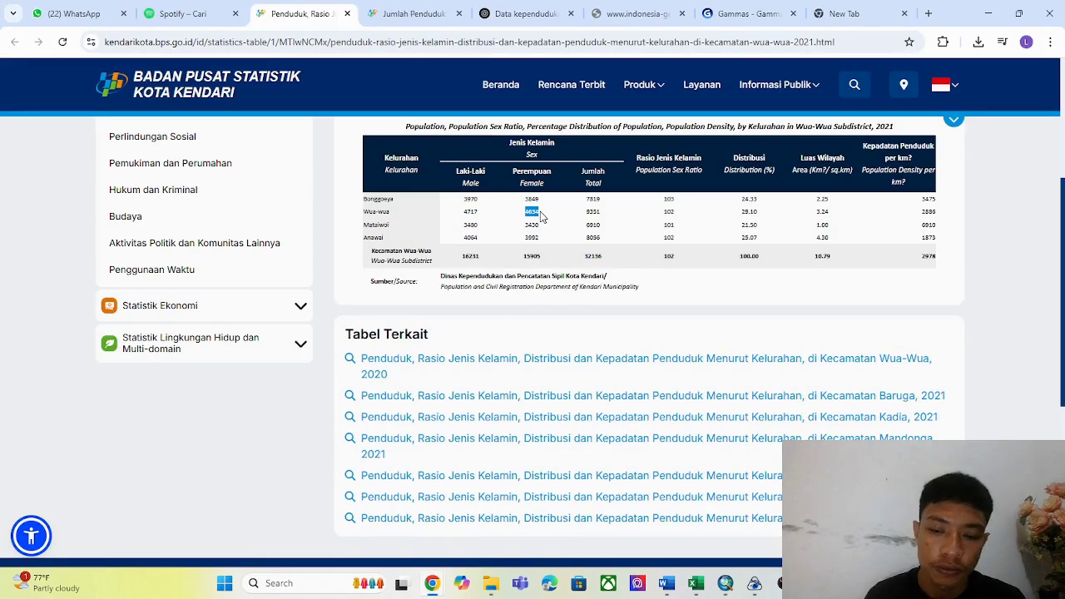
{"action": "mouse_move", "coordinate": [725, 585]}
{"action": "left_click", "coordinate": [713, 533]}
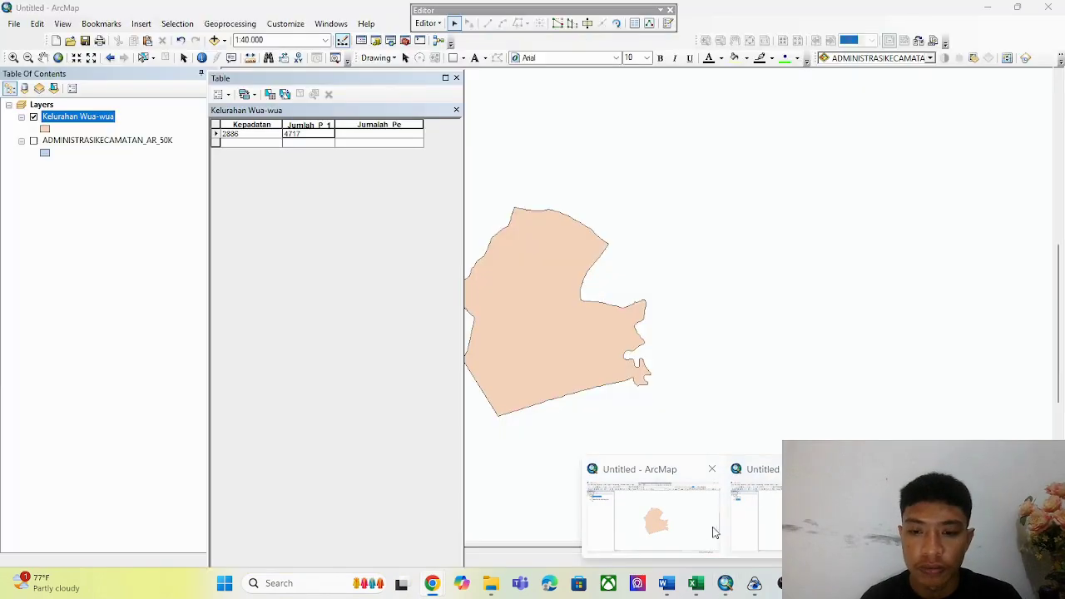
{"action": "left_click", "coordinate": [356, 134]}
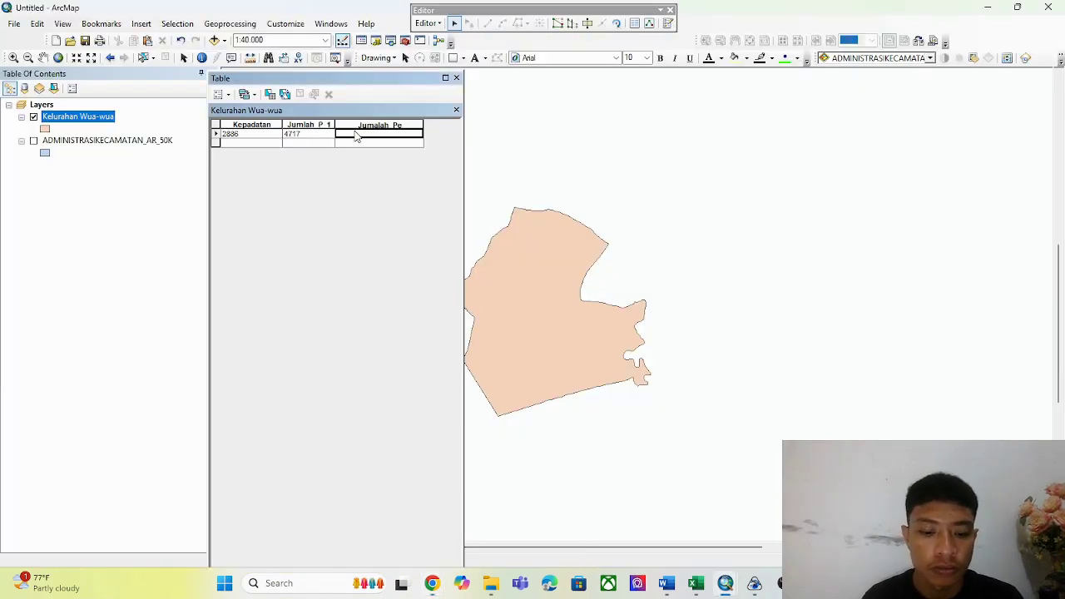
{"action": "key", "text": "ctrl+v"}
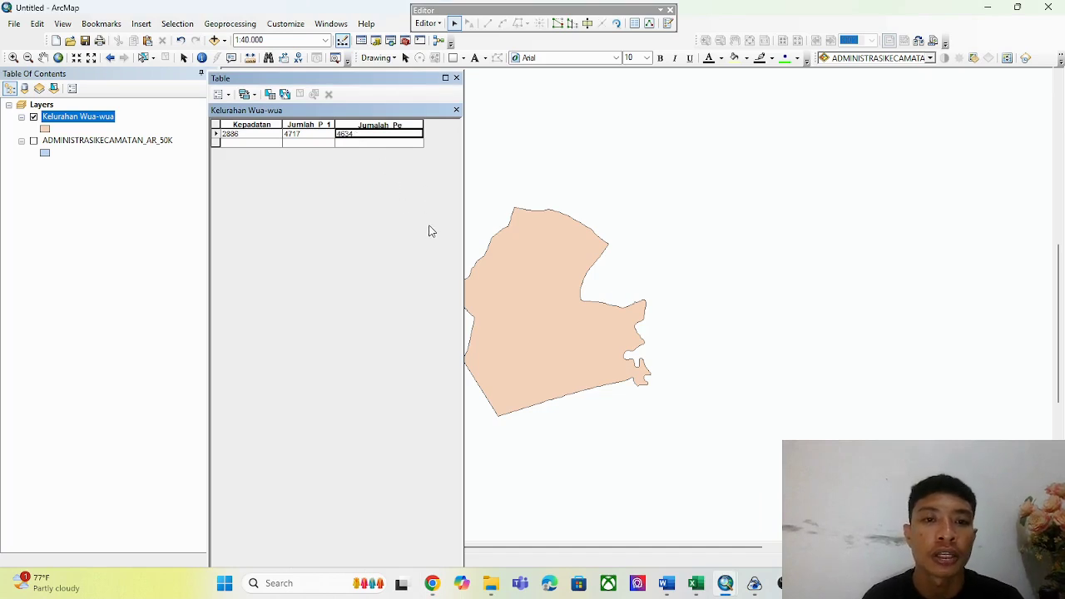
Check the entered population values, stop the edit session and close the Kelurahan Wua-wua attribute table
{"action": "scroll", "coordinate": [355, 253], "scroll_direction": "left", "scroll_amount": 5}
{"action": "scroll", "coordinate": [355, 253], "scroll_direction": "right", "scroll_amount": 5}
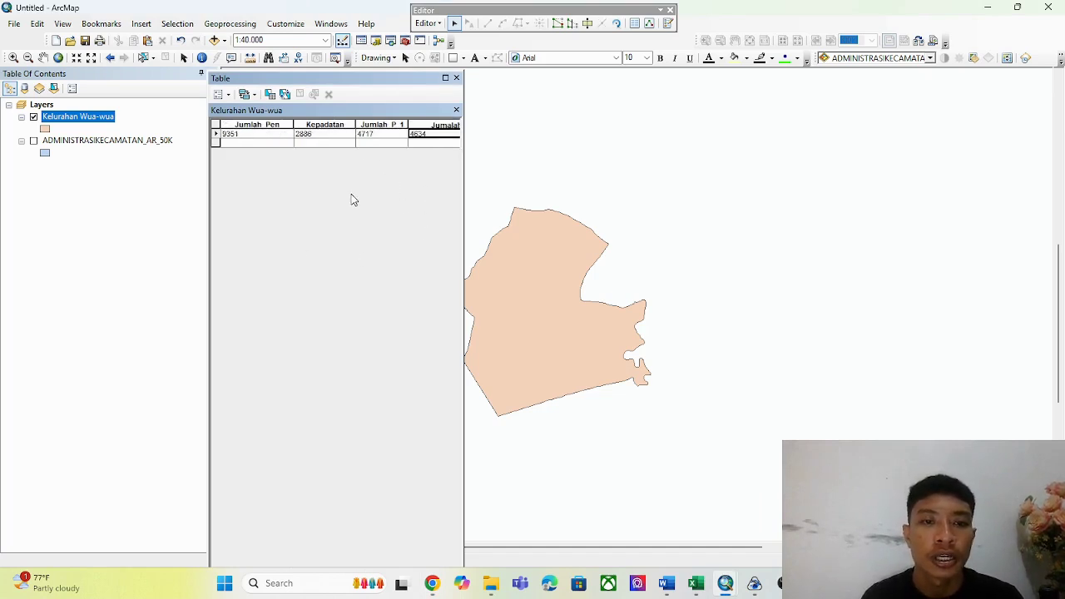
{"action": "scroll", "coordinate": [351, 194], "scroll_direction": "right", "scroll_amount": 1}
{"action": "scroll", "coordinate": [351, 193], "scroll_direction": "left", "scroll_amount": 3}
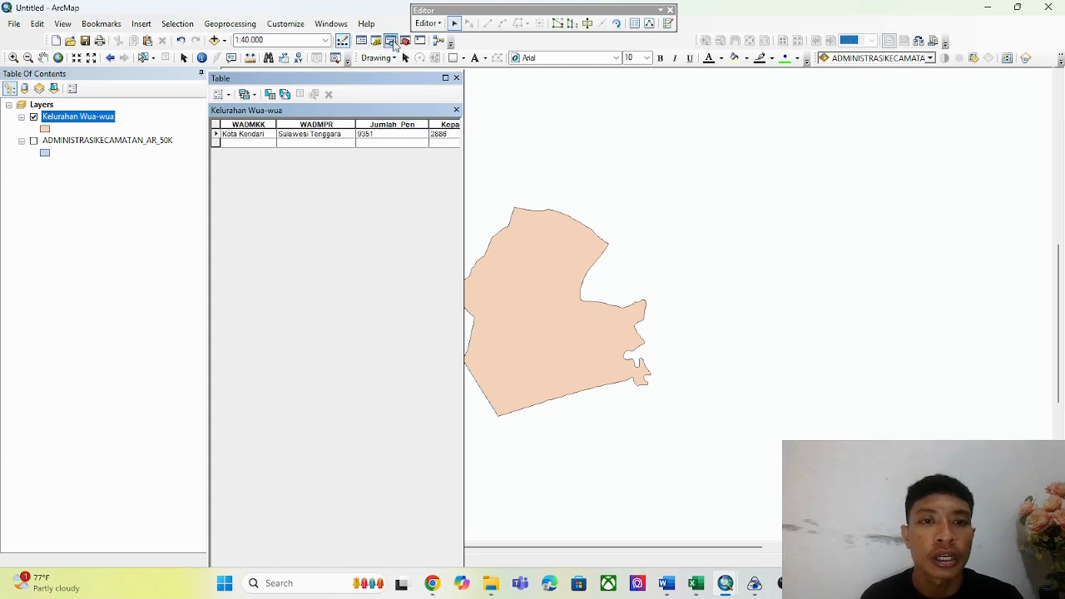
{"action": "left_click", "coordinate": [432, 25]}
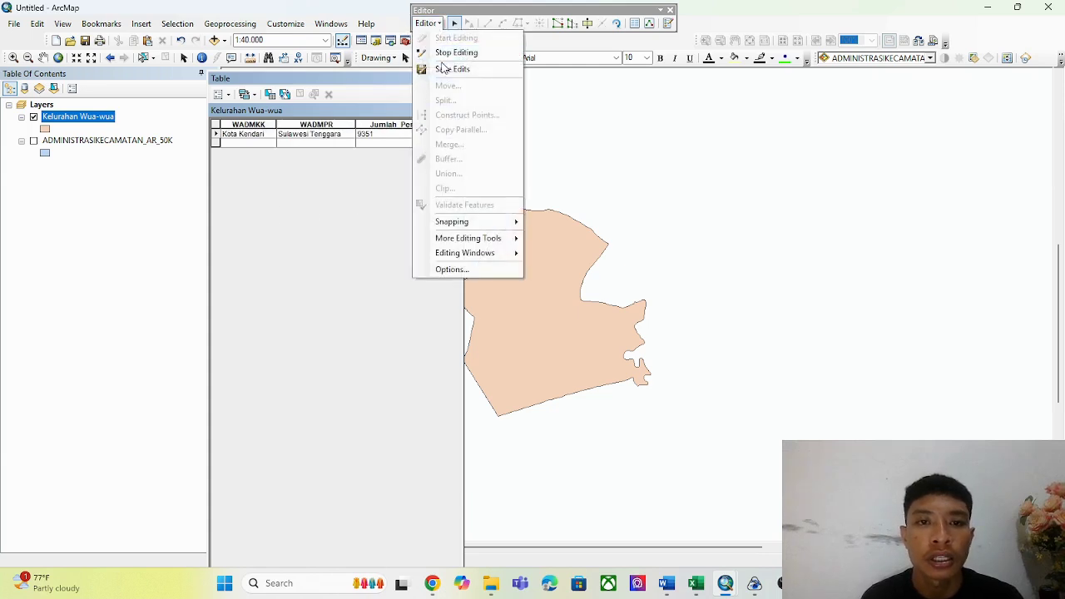
{"action": "left_click", "coordinate": [437, 24]}
{"action": "left_click", "coordinate": [437, 24]}
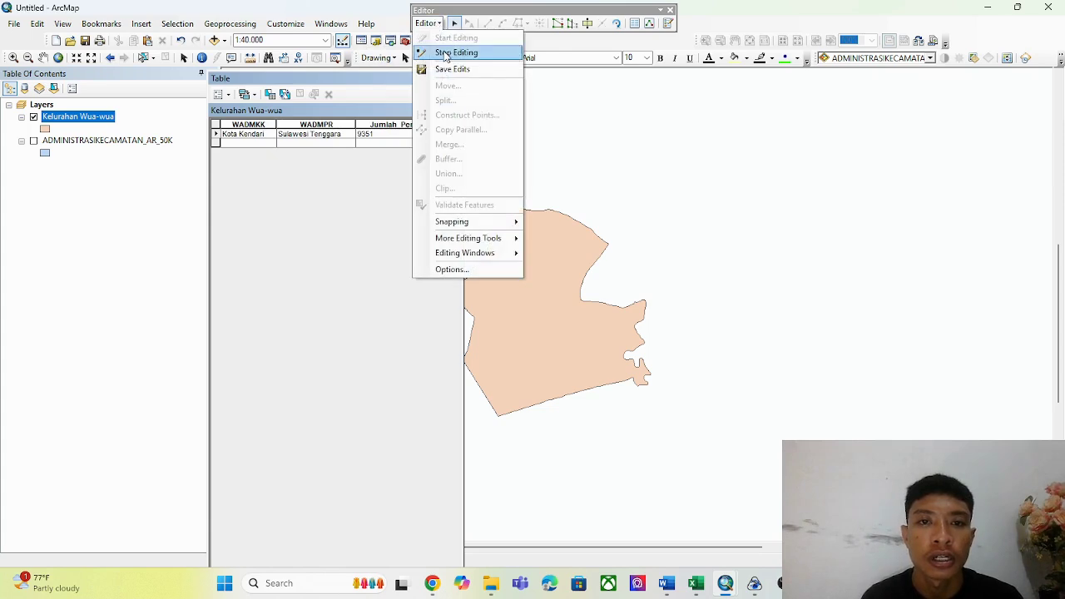
{"action": "left_click", "coordinate": [453, 53]}
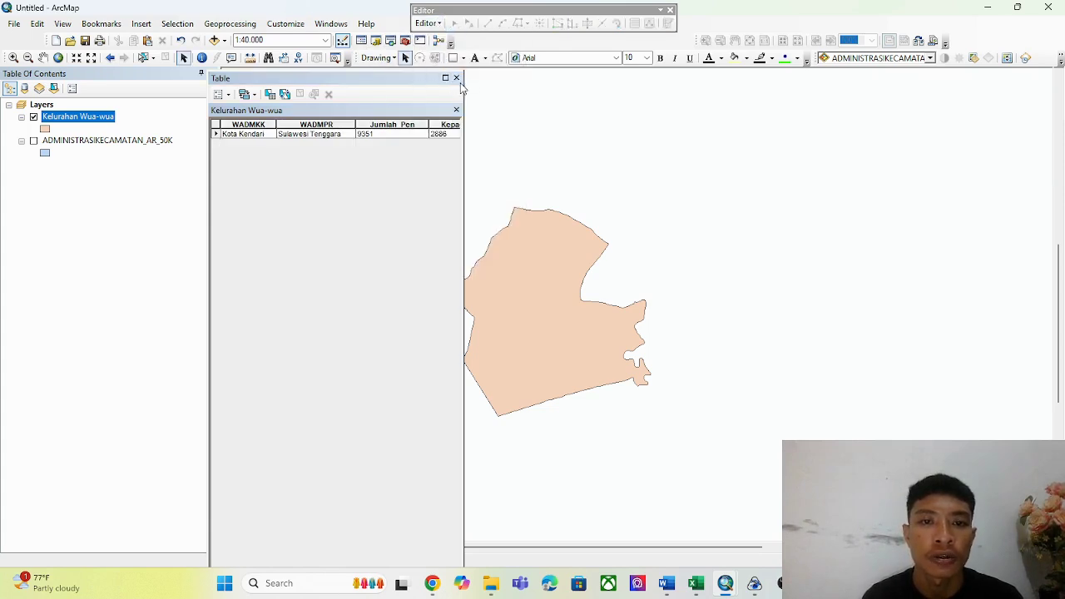
{"action": "left_click", "coordinate": [456, 79]}
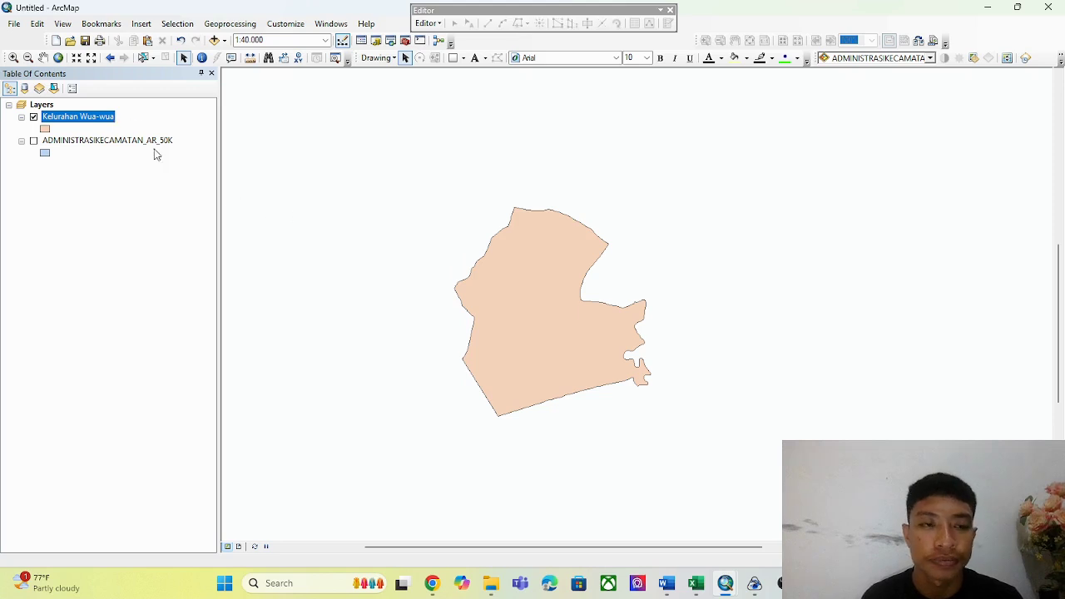
Turn on the ADMINISTRASIKECAMATAN_AR_50K layer so the surrounding districts show around Wua-wua
{"action": "scroll", "coordinate": [489, 294], "scroll_direction": "up", "scroll_amount": 1}
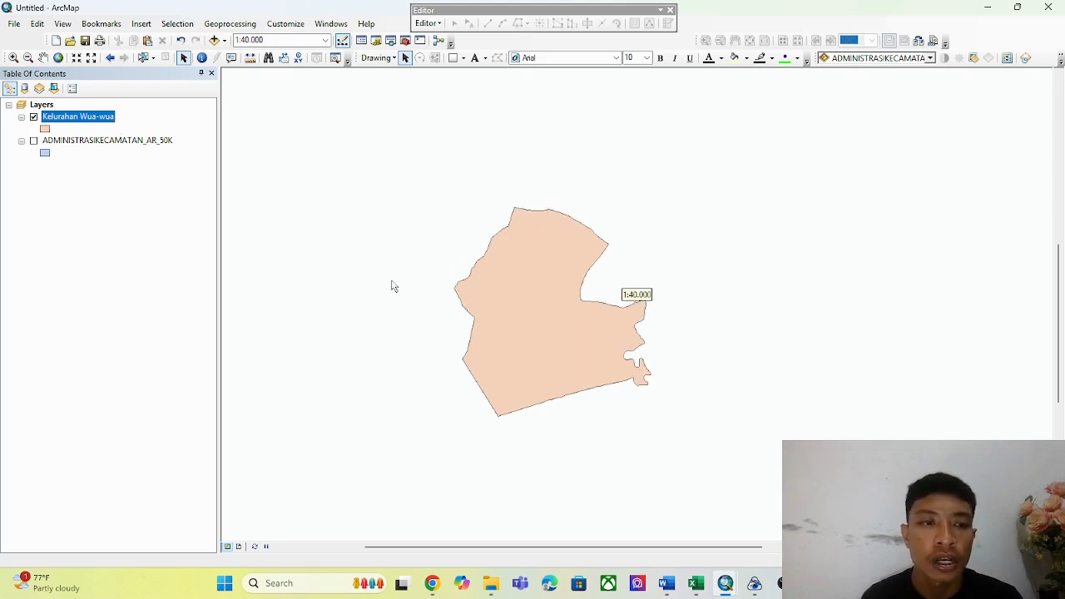
{"action": "left_click", "coordinate": [33, 140]}
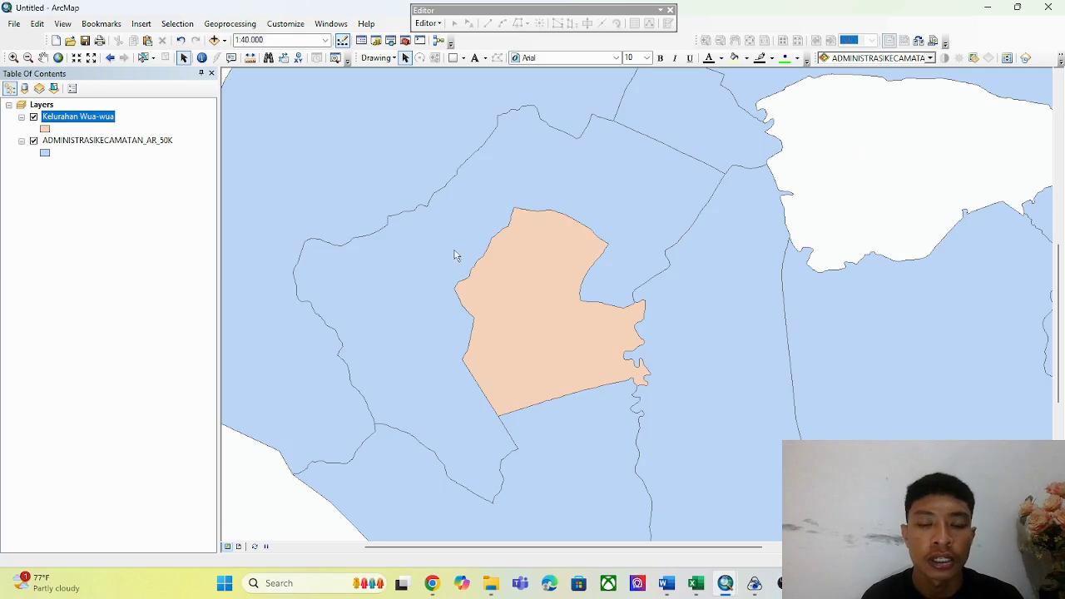
{"action": "scroll", "coordinate": [454, 256], "scroll_direction": "up", "scroll_amount": 1}
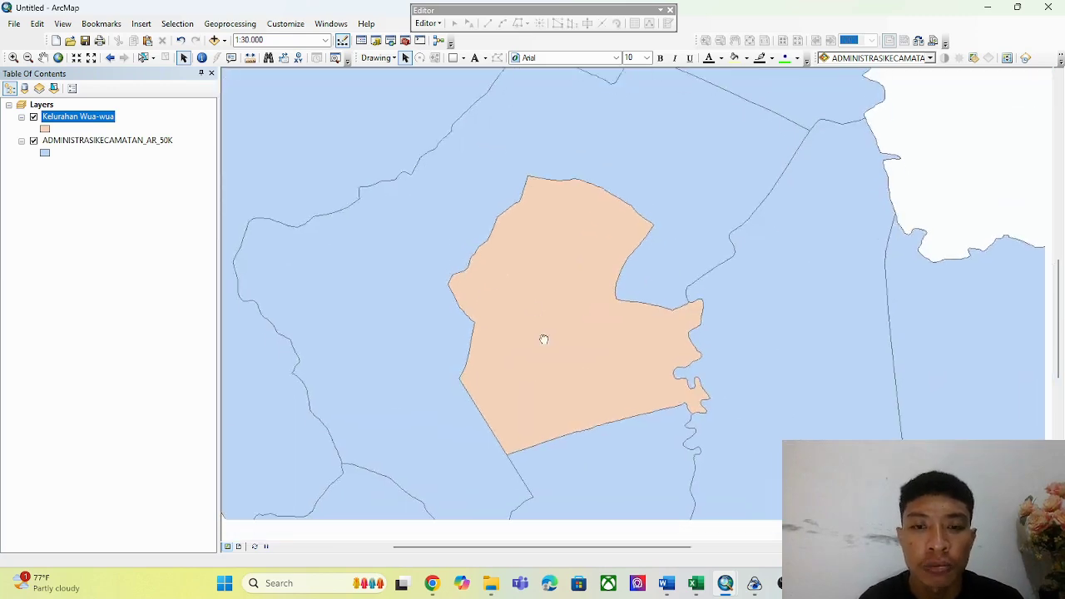
{"action": "left_click_drag", "start_coordinate": [543, 339], "coordinate": [527, 285]}
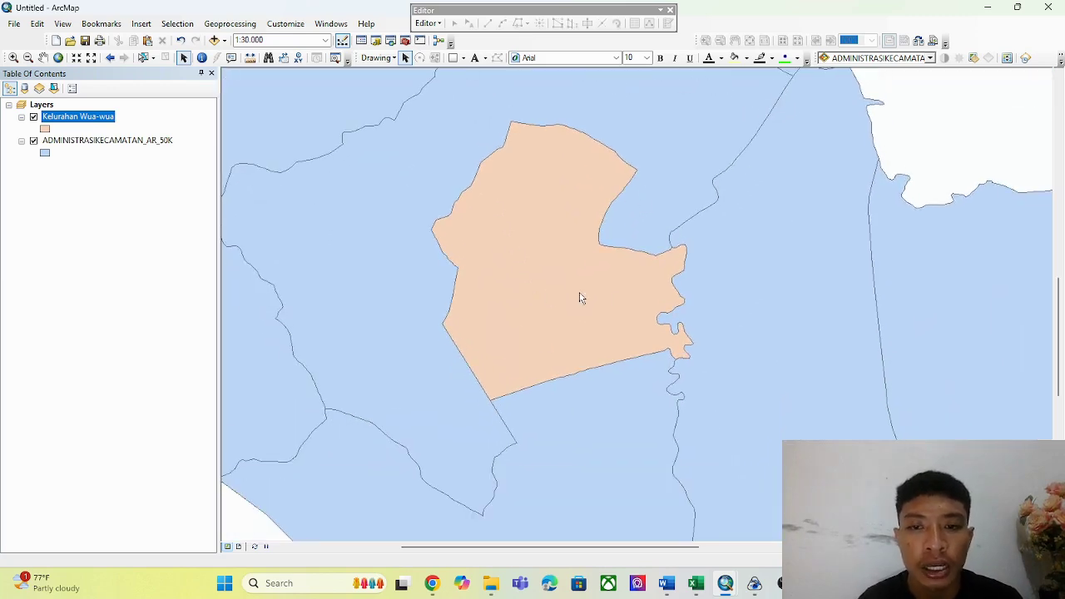
{"action": "right_click", "coordinate": [81, 122]}
{"action": "mouse_move", "coordinate": [112, 350]}
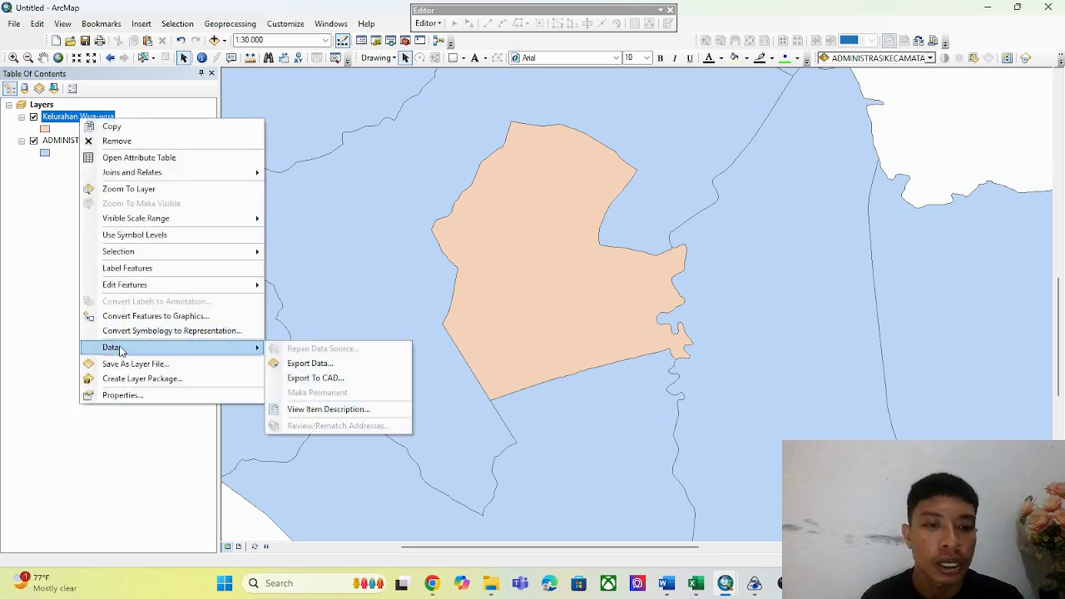
{"action": "left_click", "coordinate": [303, 366]}
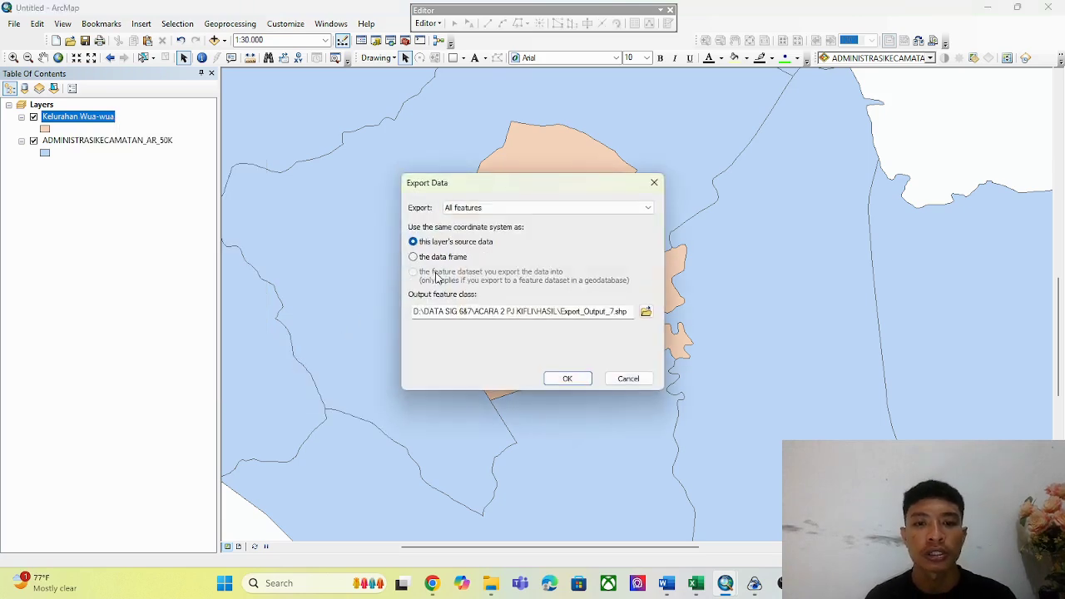
{"action": "left_click", "coordinate": [654, 183]}
{"action": "right_click", "coordinate": [49, 106]}
{"action": "left_click", "coordinate": [31, 129]}
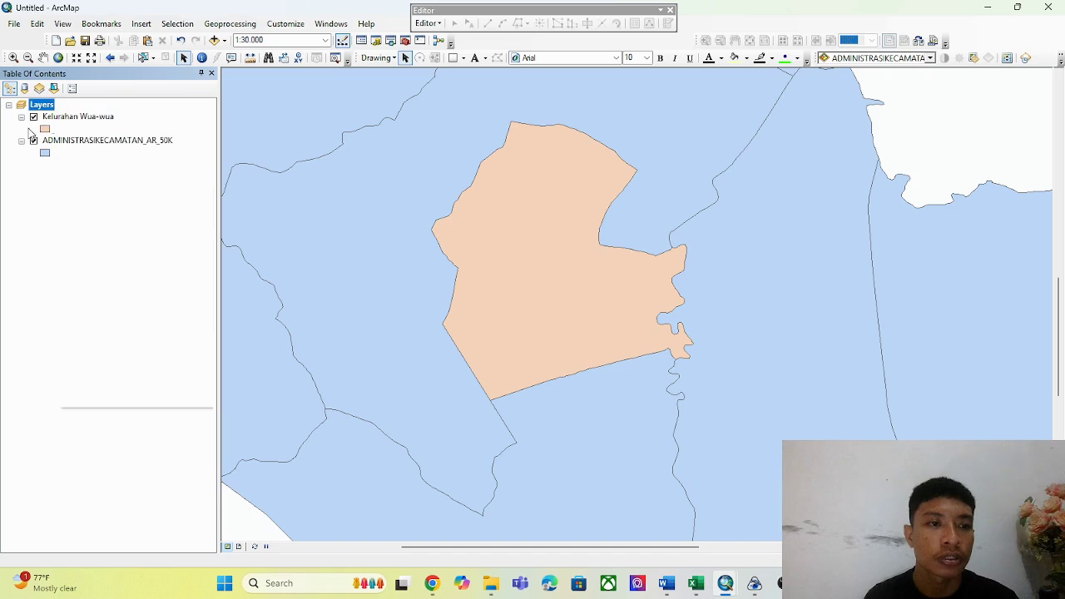
Symbolize the Kelurahan Wua-wua layer by unique values of the Jumlah_Pen field, adding all values
{"action": "right_click", "coordinate": [65, 118]}
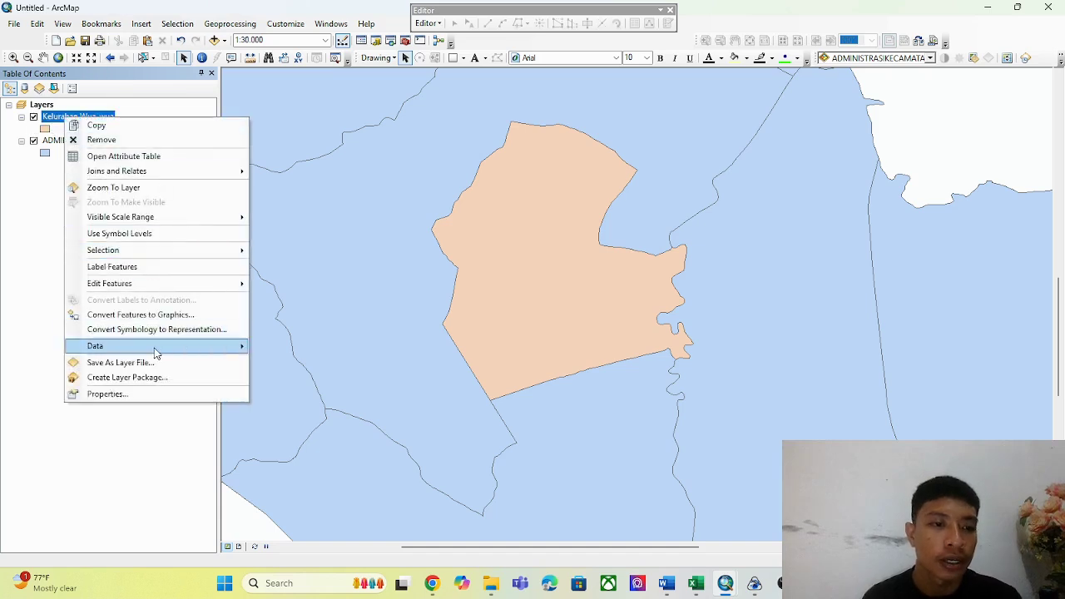
{"action": "left_click", "coordinate": [125, 393]}
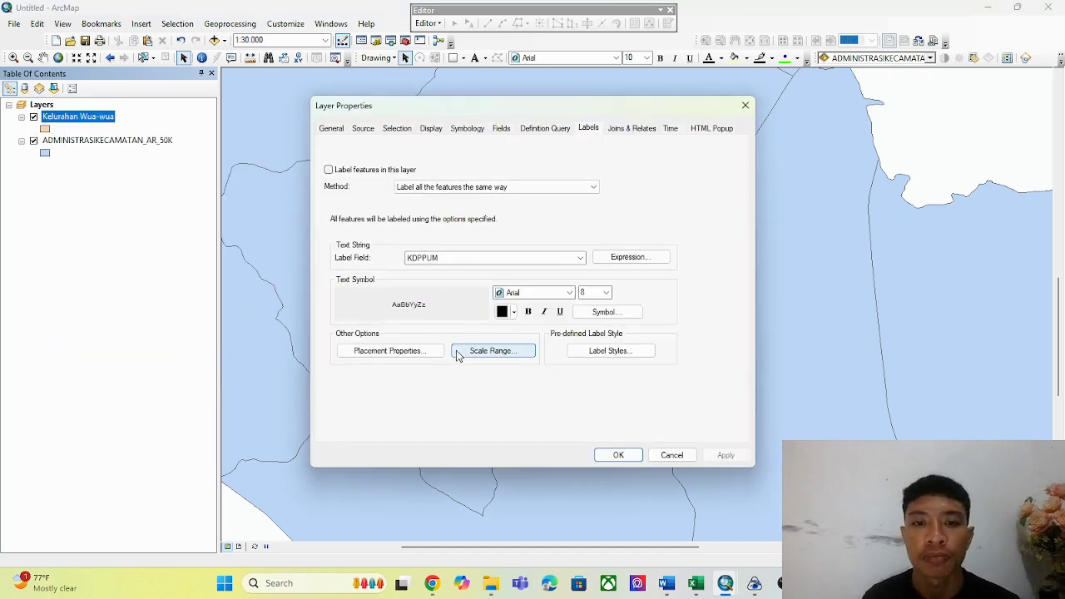
{"action": "left_click", "coordinate": [475, 130]}
{"action": "left_click", "coordinate": [333, 175]}
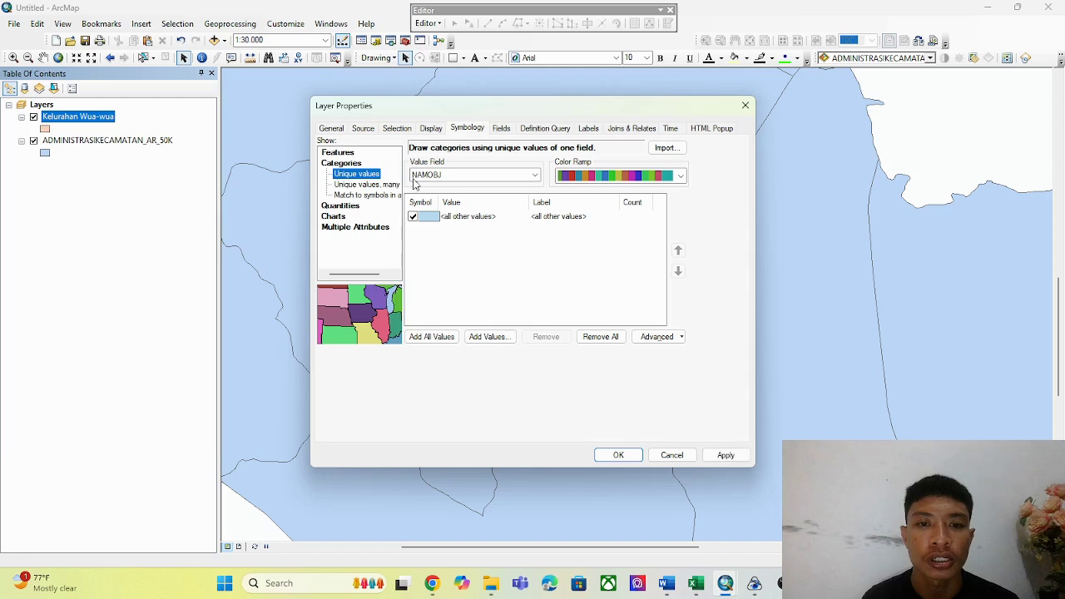
{"action": "left_click", "coordinate": [483, 175]}
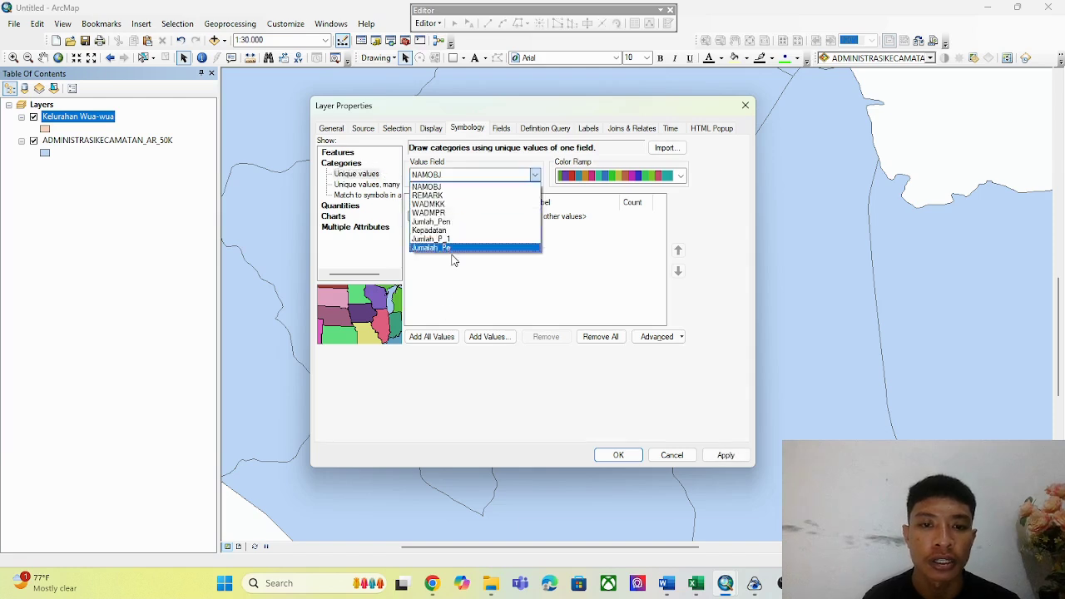
{"action": "left_click", "coordinate": [449, 222]}
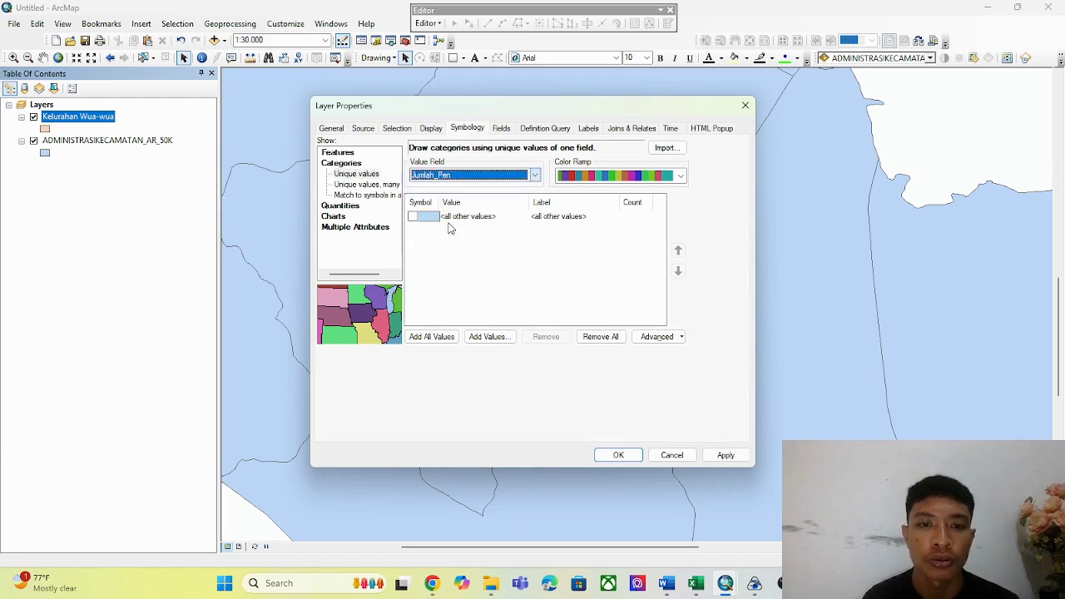
{"action": "left_click", "coordinate": [431, 336]}
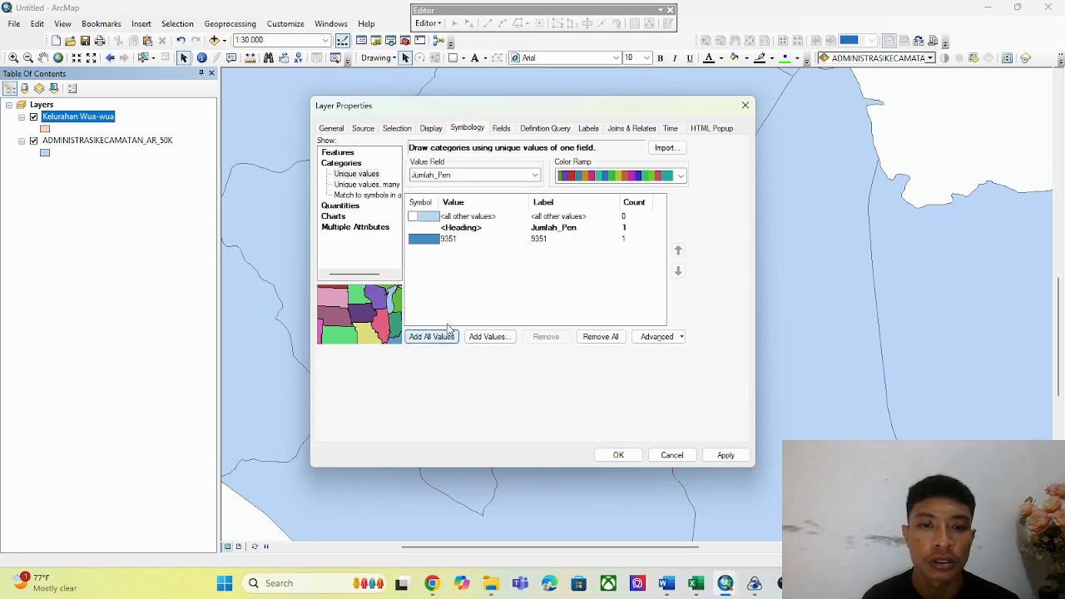
{"action": "left_click", "coordinate": [619, 455]}
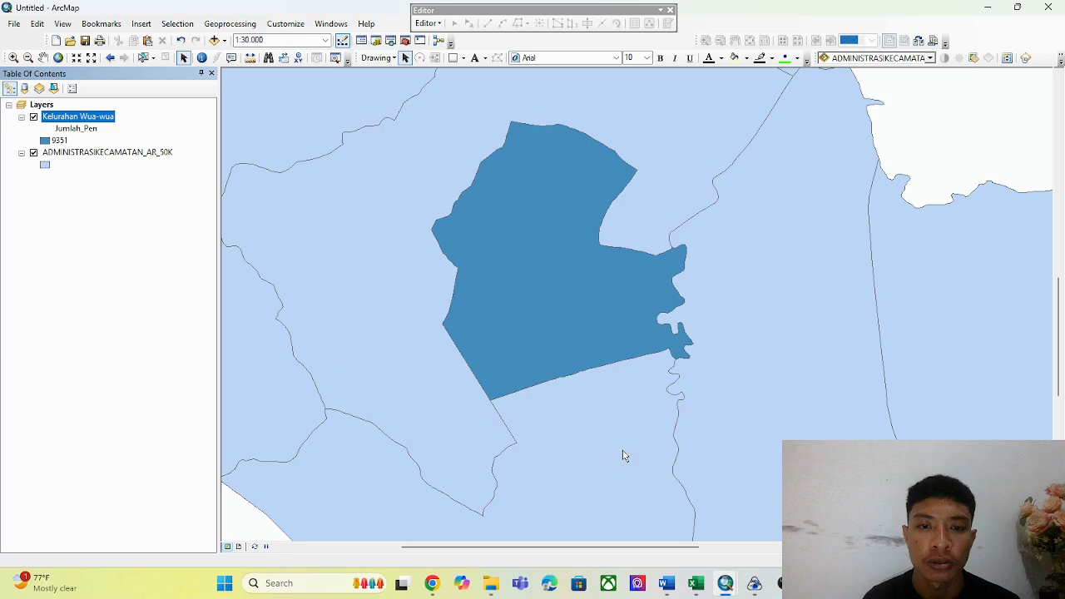
Try a yellow and a bright green fill for the ADMINISTRASIKECAMATAN_AR_50K layer
{"action": "left_click", "coordinate": [45, 166]}
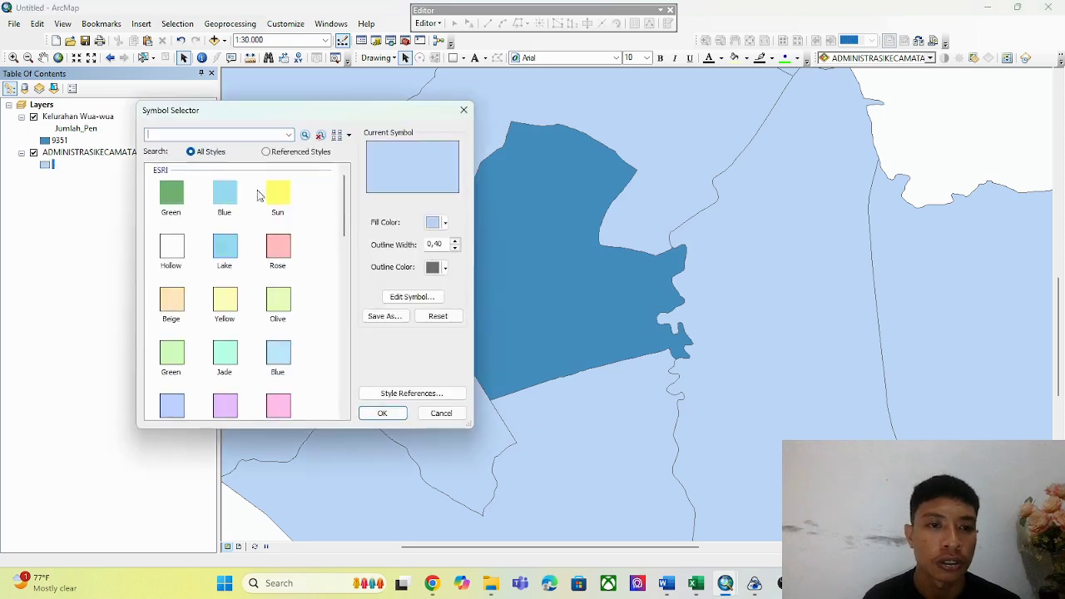
{"action": "left_click", "coordinate": [434, 222]}
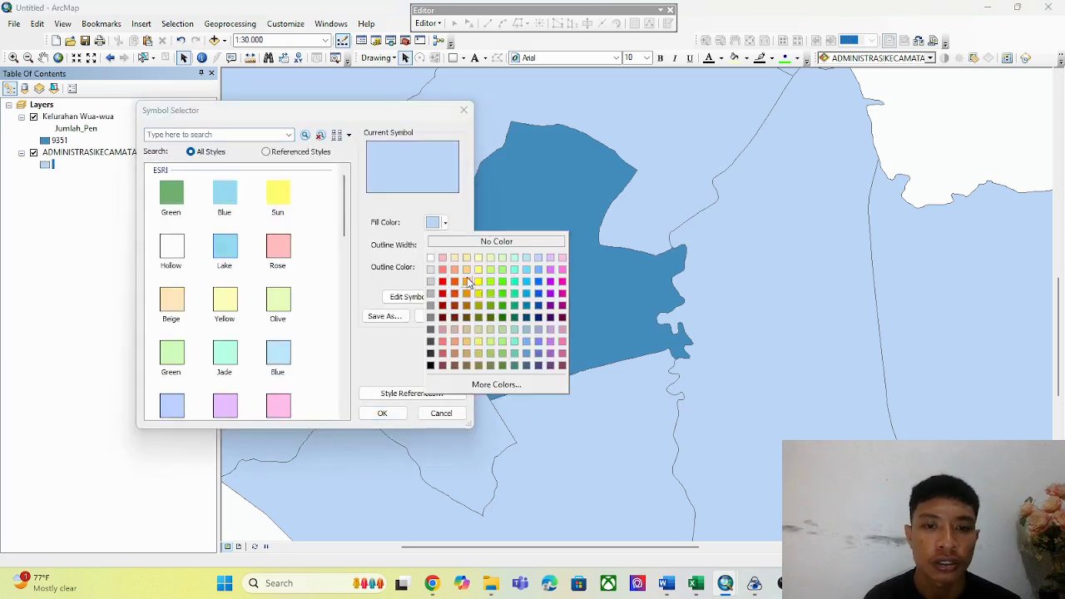
{"action": "left_click", "coordinate": [478, 281]}
{"action": "left_click", "coordinate": [382, 412]}
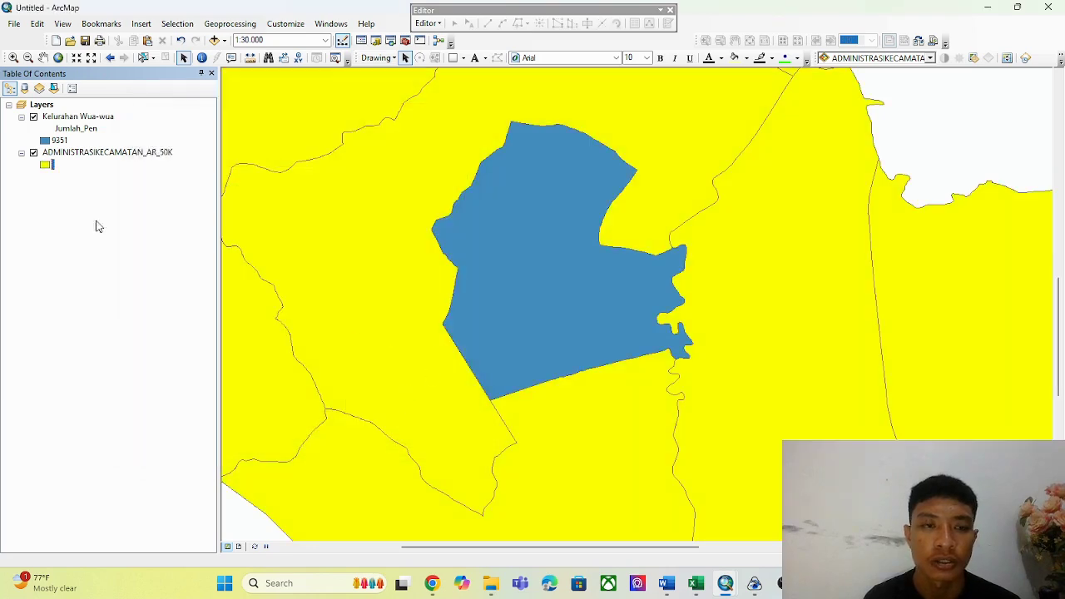
{"action": "left_click", "coordinate": [45, 166]}
{"action": "left_click", "coordinate": [434, 222]}
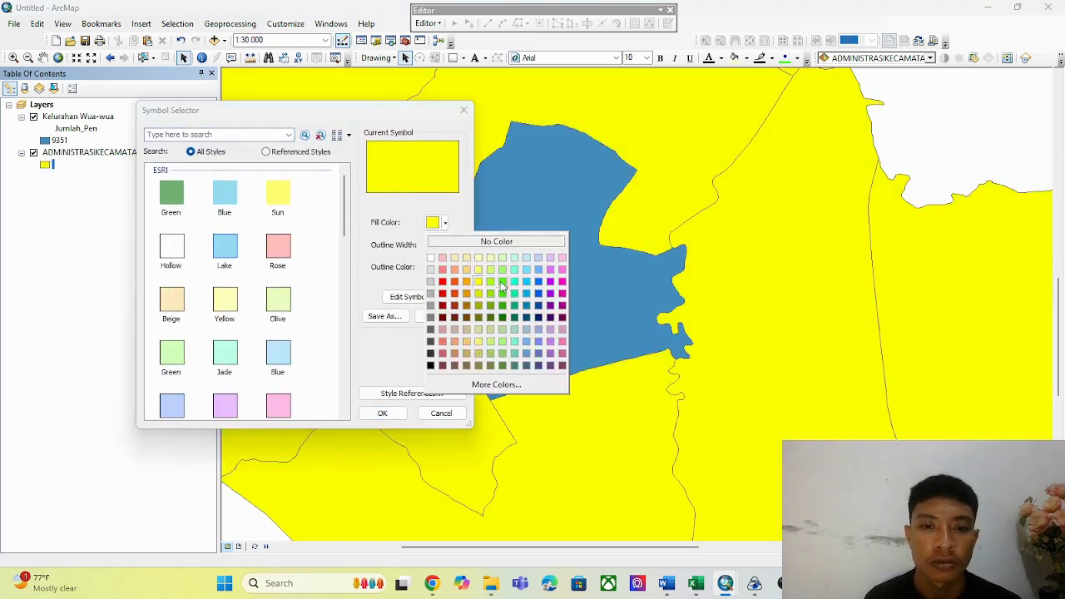
{"action": "left_click", "coordinate": [502, 294]}
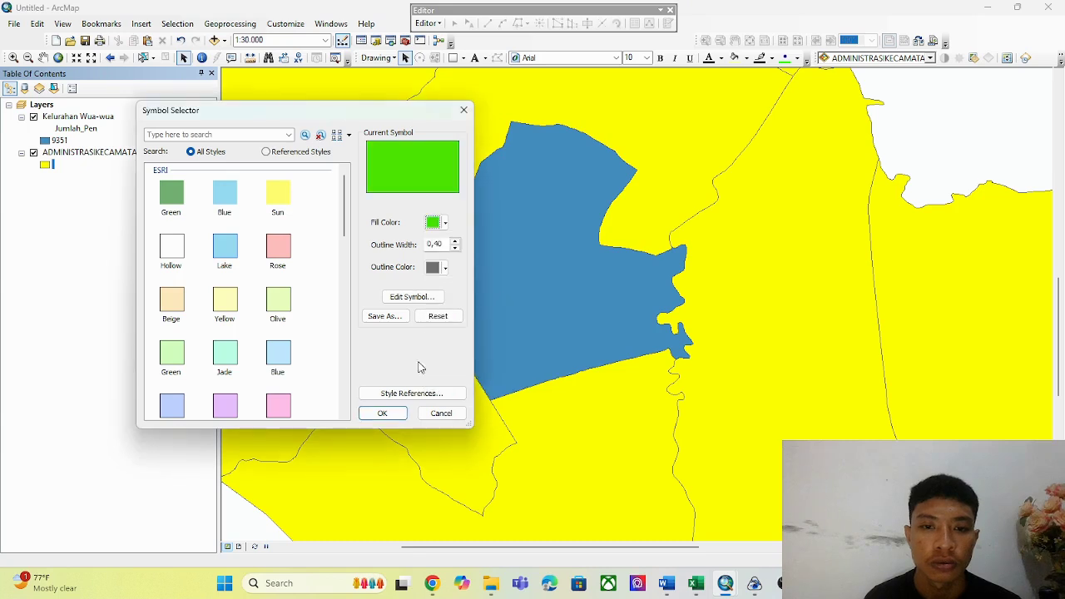
{"action": "left_click", "coordinate": [382, 413]}
Set the fill of the ADMINISTRASIKECAMATAN_AR_50K layer to light gray and preview the map in layout view
{"action": "scroll", "coordinate": [537, 290], "scroll_direction": "up", "scroll_amount": 2}
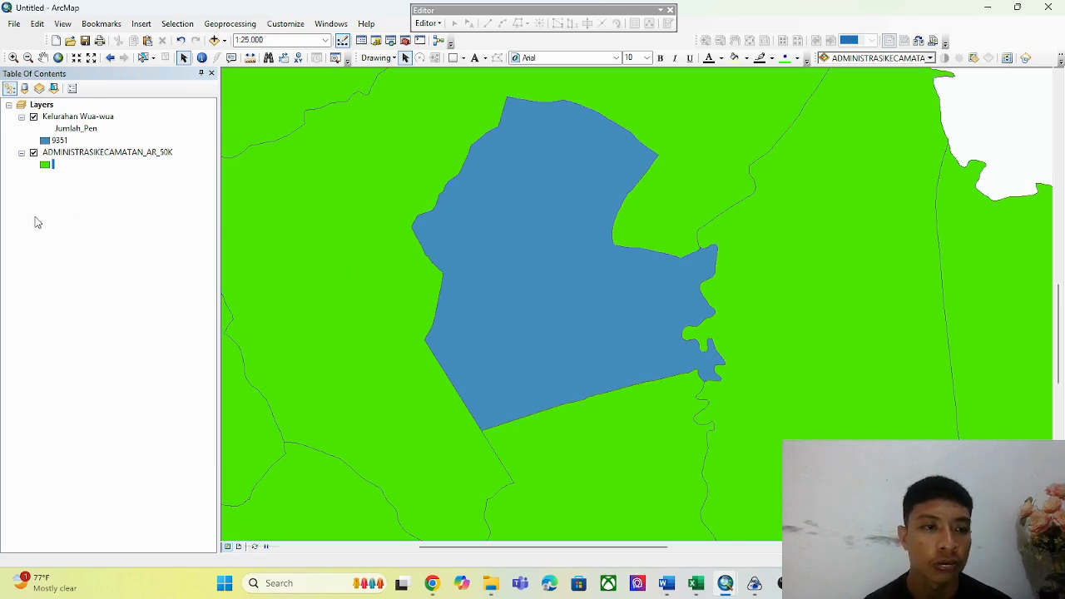
{"action": "left_click", "coordinate": [45, 165]}
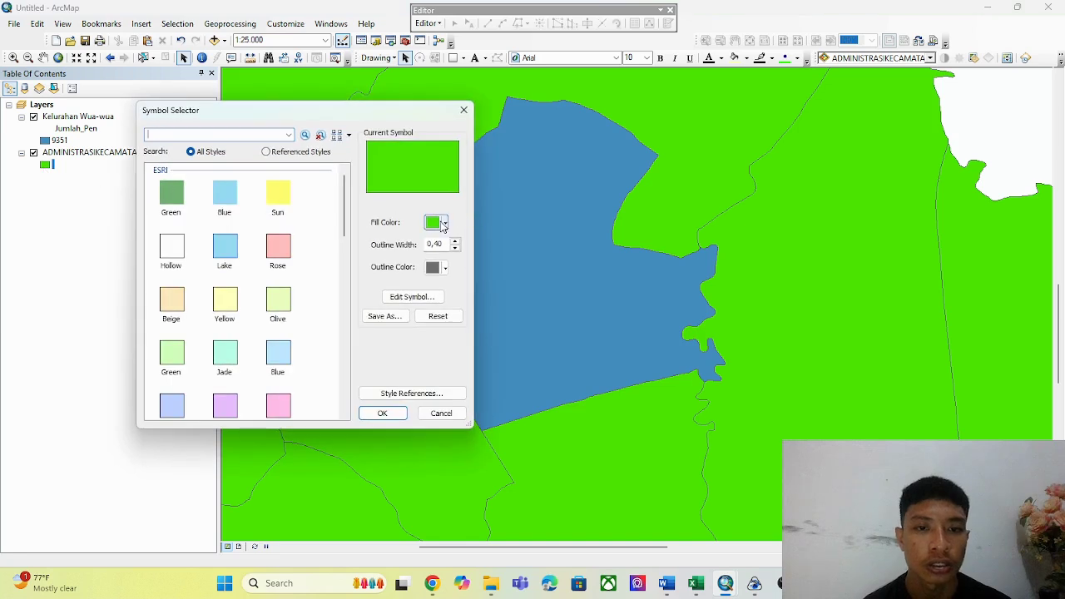
{"action": "left_click", "coordinate": [435, 223]}
{"action": "left_click", "coordinate": [430, 269]}
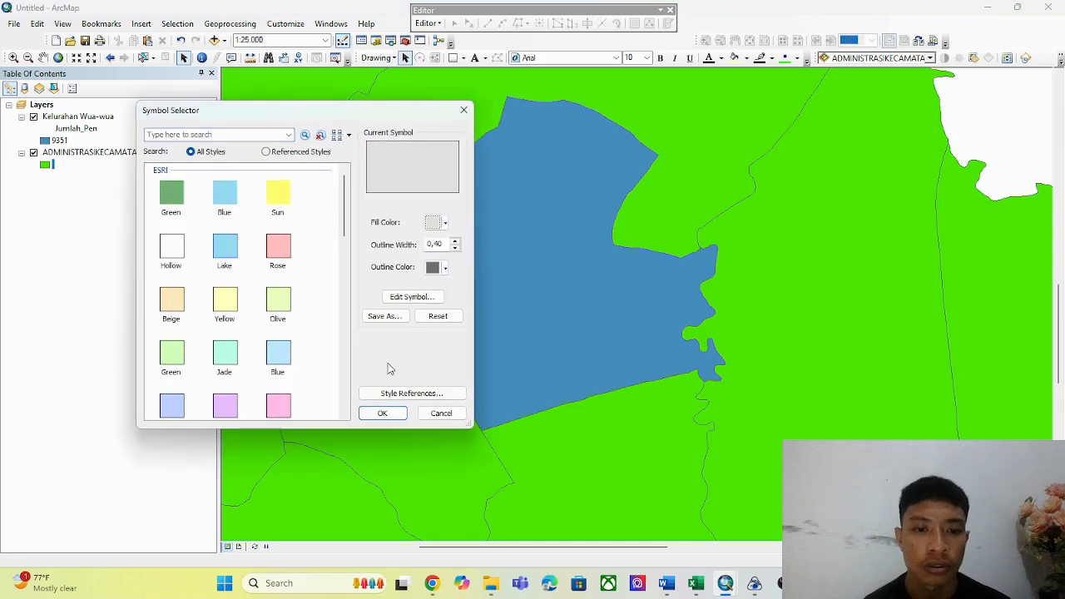
{"action": "left_click", "coordinate": [380, 413]}
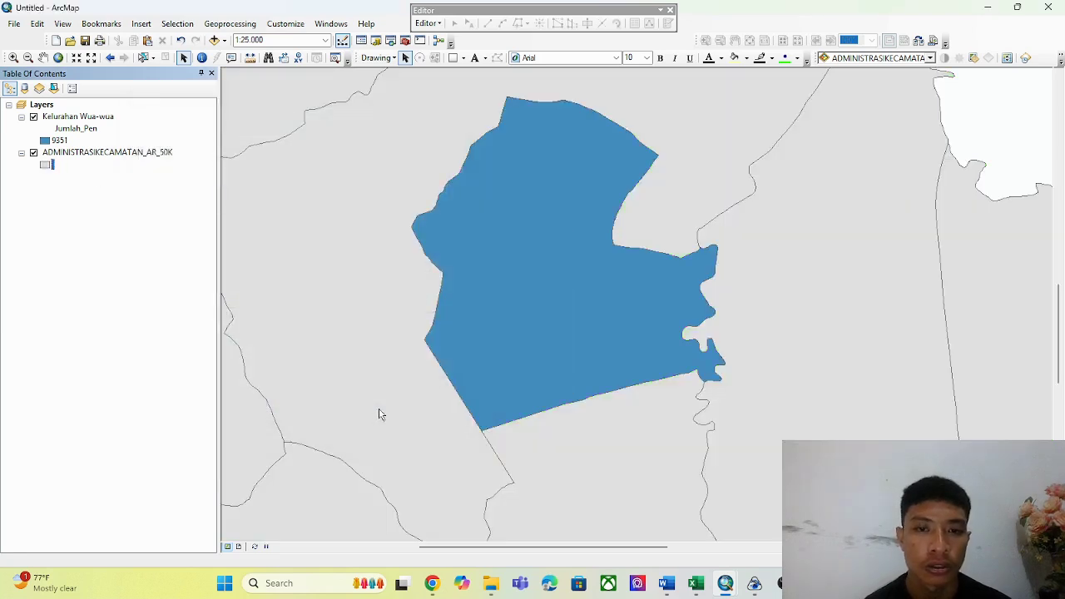
{"action": "left_click", "coordinate": [240, 546]}
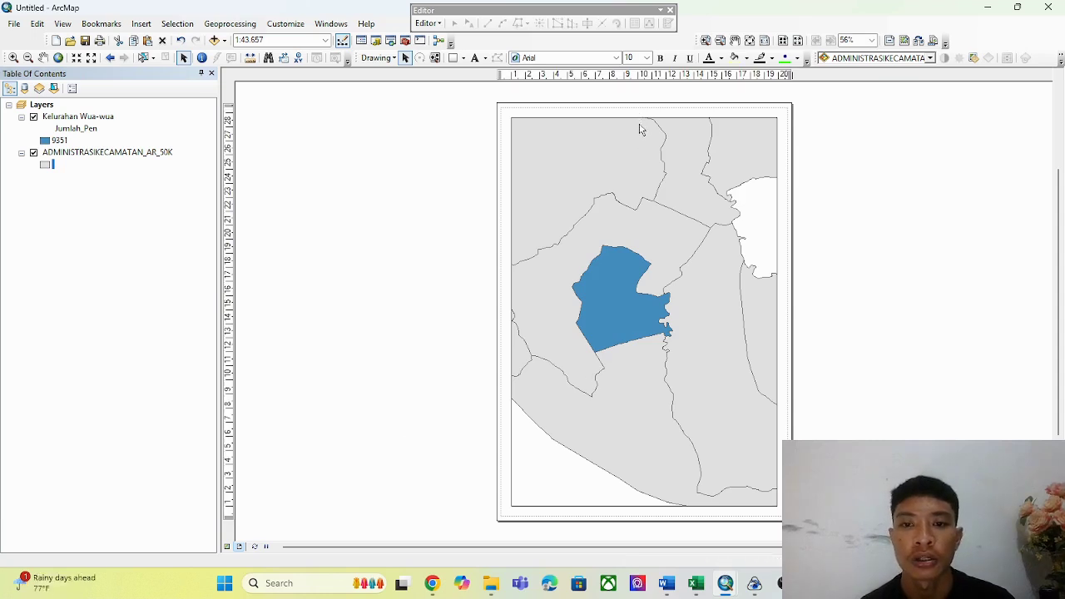
{"action": "left_click", "coordinate": [227, 546]}
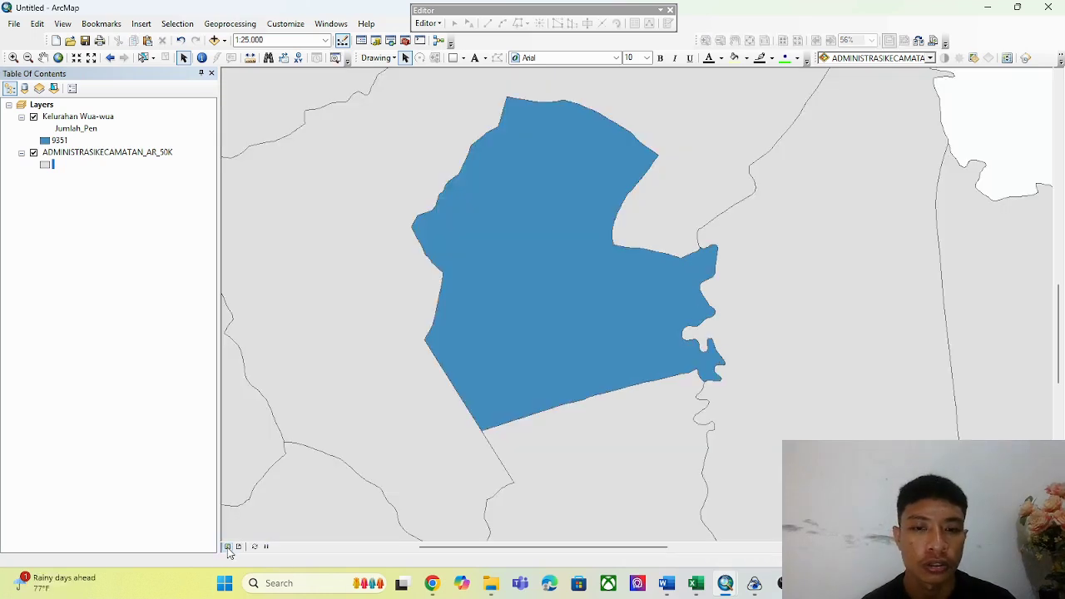
Change the Kelurahan Wua-wua layer's unique-value symbology to the Kepadatan field, adding all values
{"action": "right_click", "coordinate": [88, 121]}
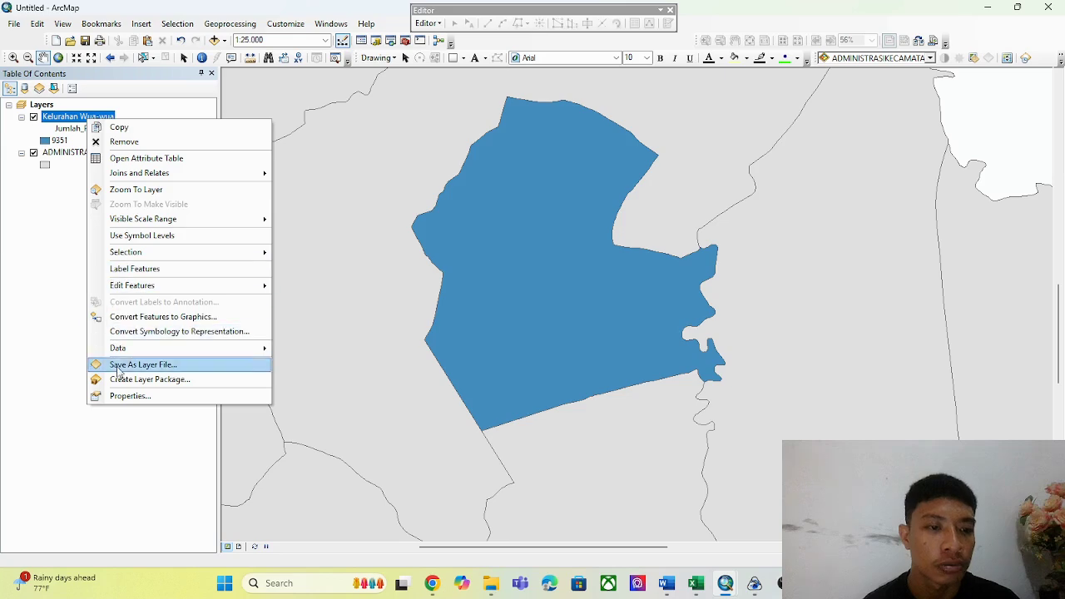
{"action": "left_click", "coordinate": [124, 396]}
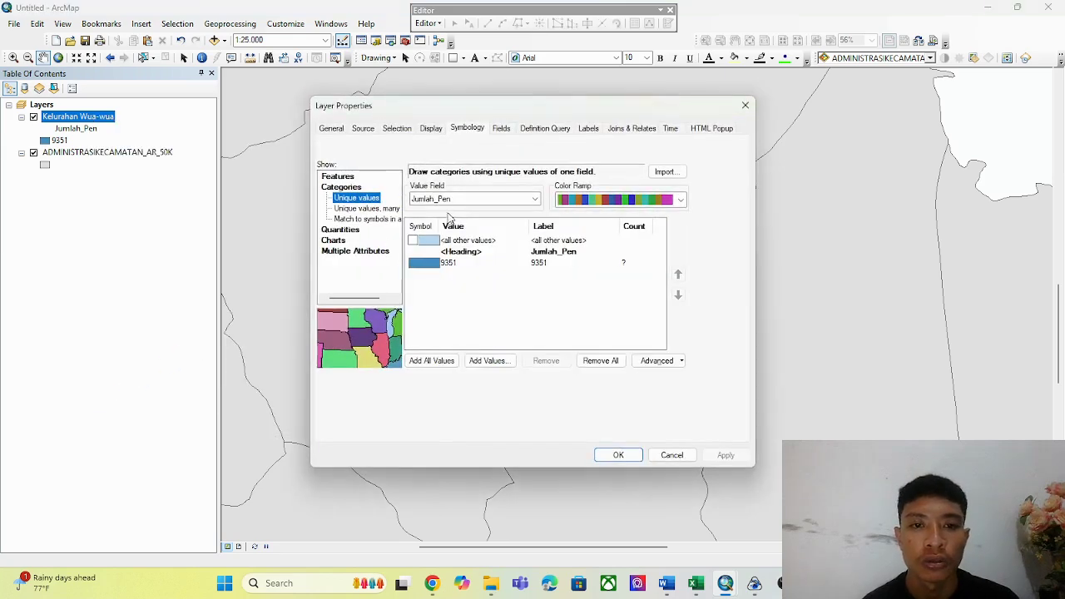
{"action": "left_click", "coordinate": [453, 201]}
{"action": "left_click", "coordinate": [441, 255]}
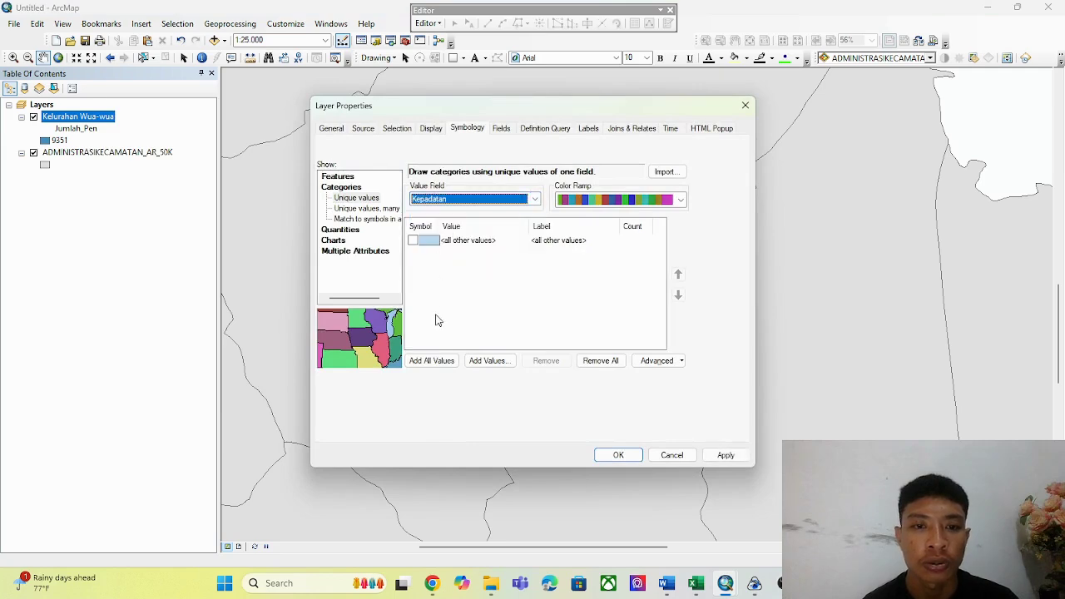
{"action": "left_click", "coordinate": [431, 361]}
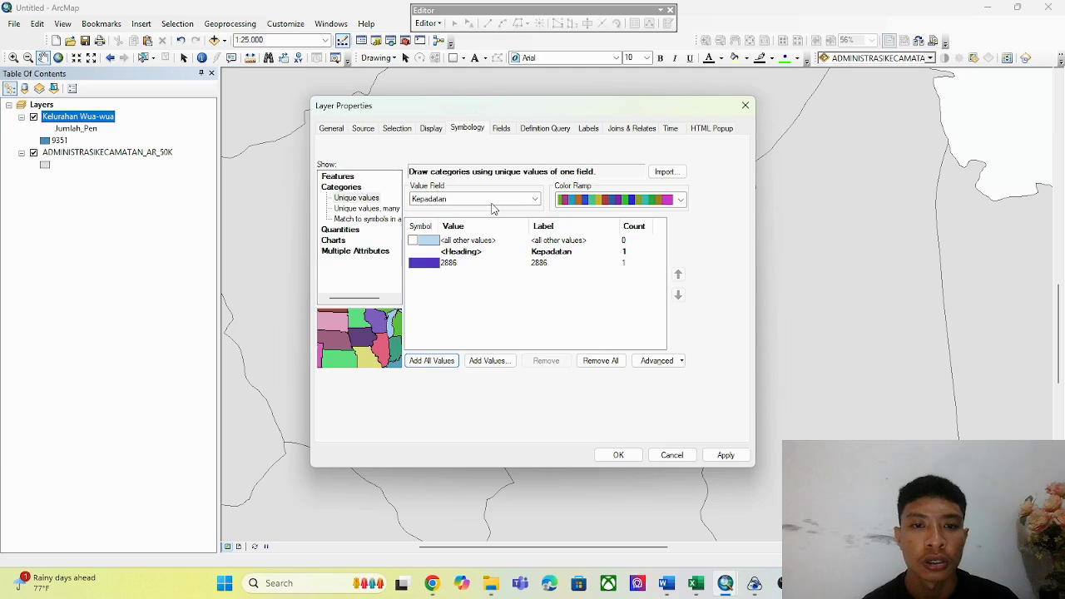
{"action": "left_click", "coordinate": [615, 456]}
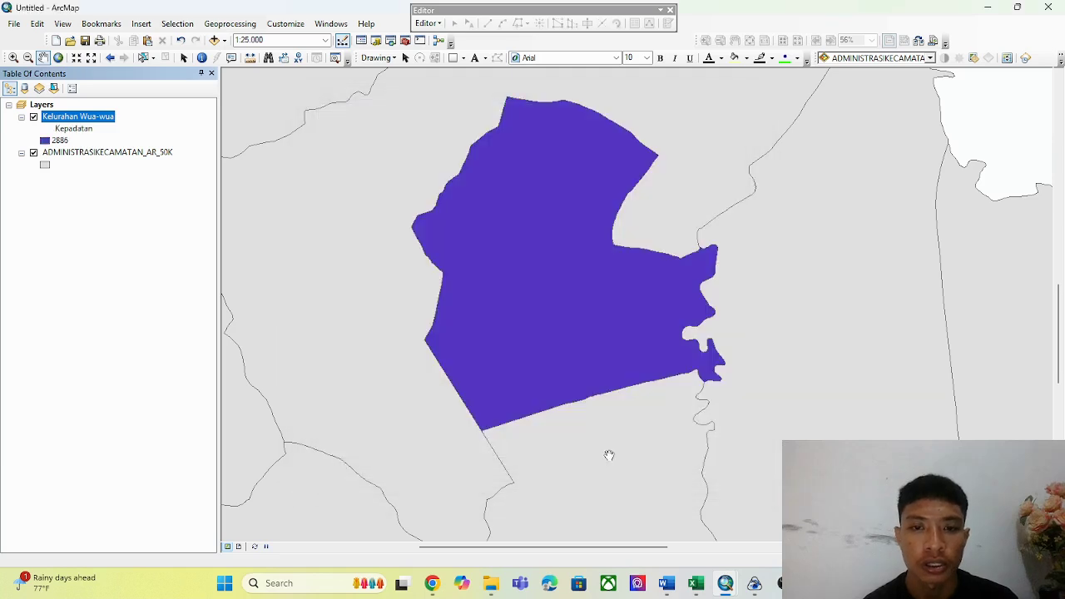
{"action": "right_click", "coordinate": [96, 123]}
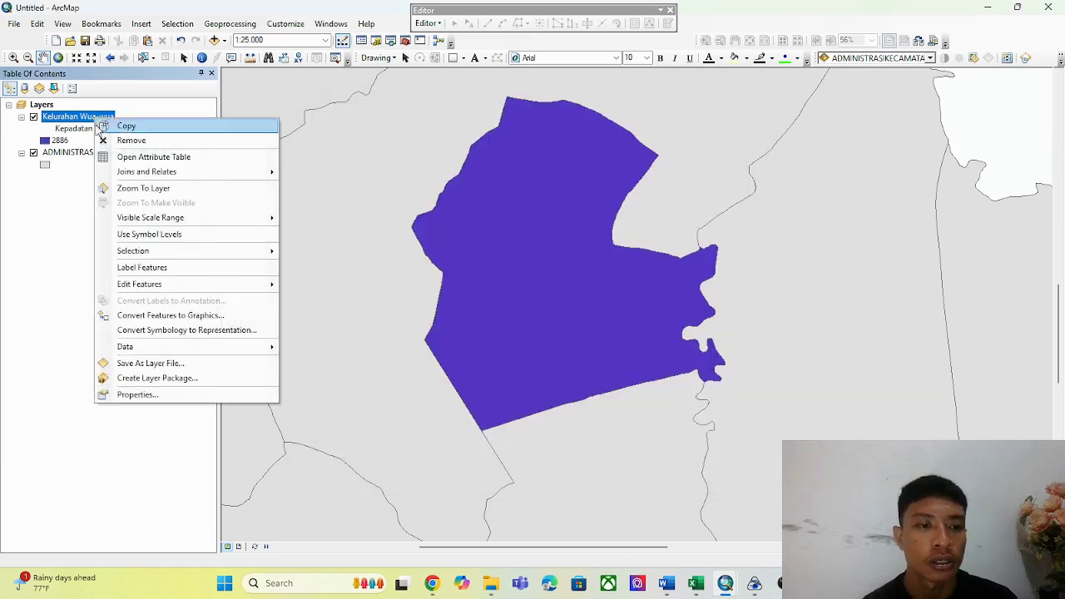
{"action": "left_click", "coordinate": [124, 392]}
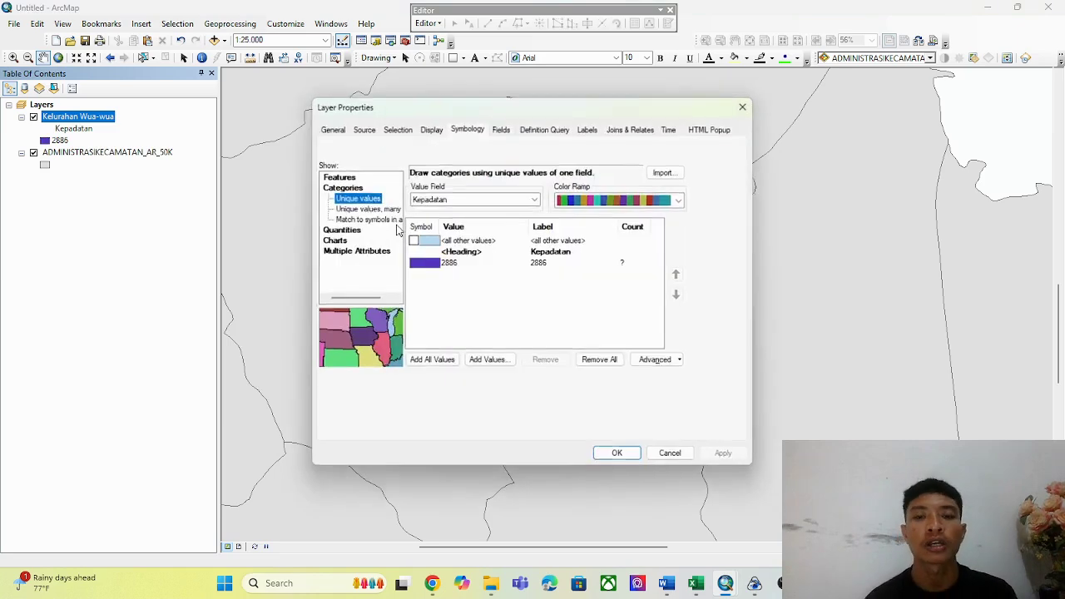
{"action": "left_click", "coordinate": [745, 108]}
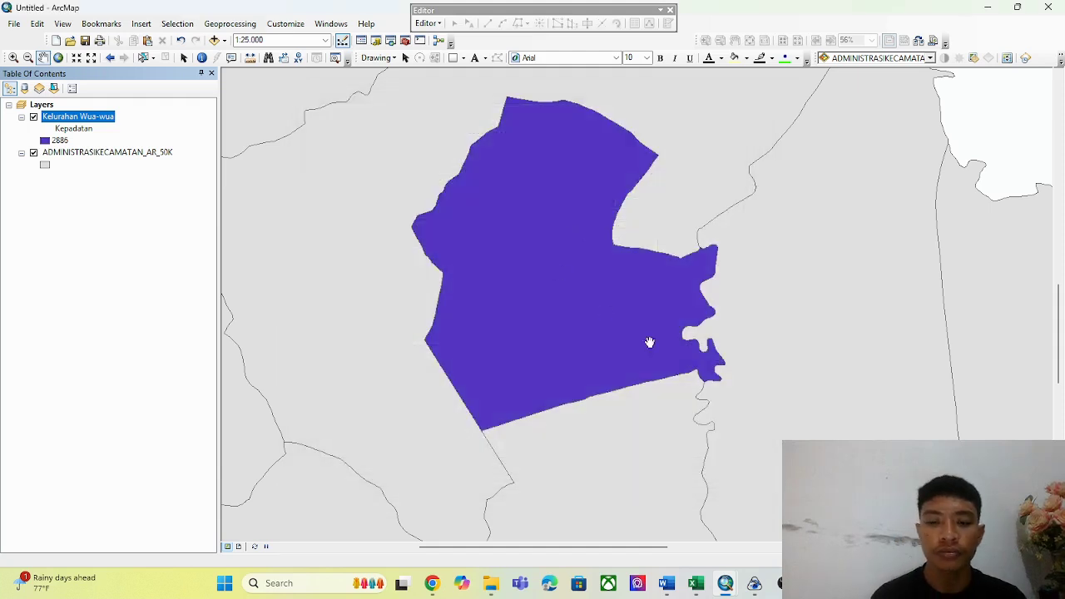
{"action": "scroll", "coordinate": [652, 339], "scroll_direction": "down", "scroll_amount": 2}
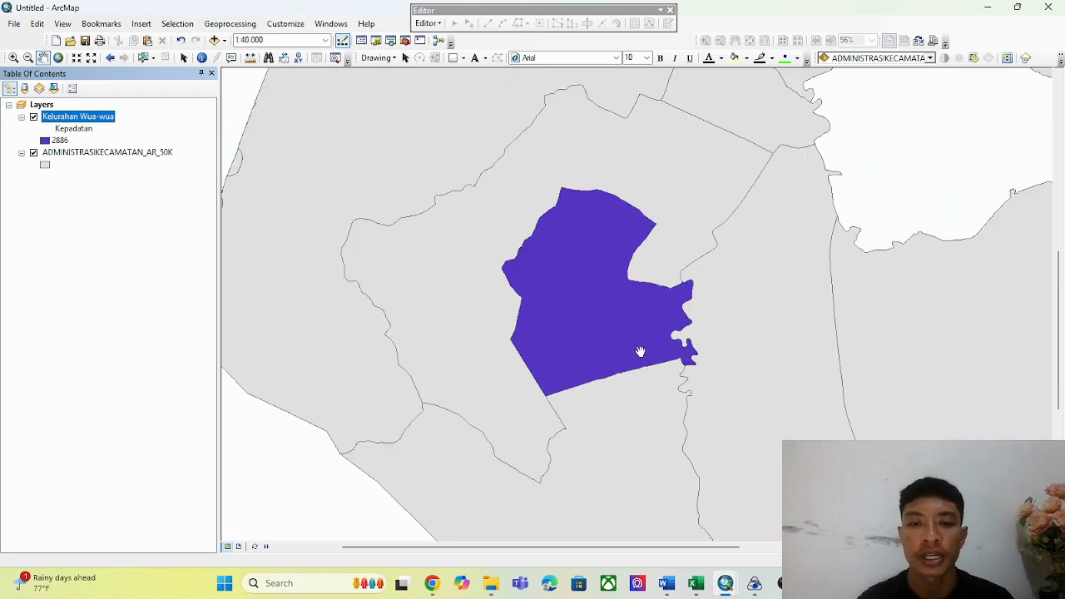
{"action": "scroll", "coordinate": [625, 358], "scroll_direction": "up", "scroll_amount": 2}
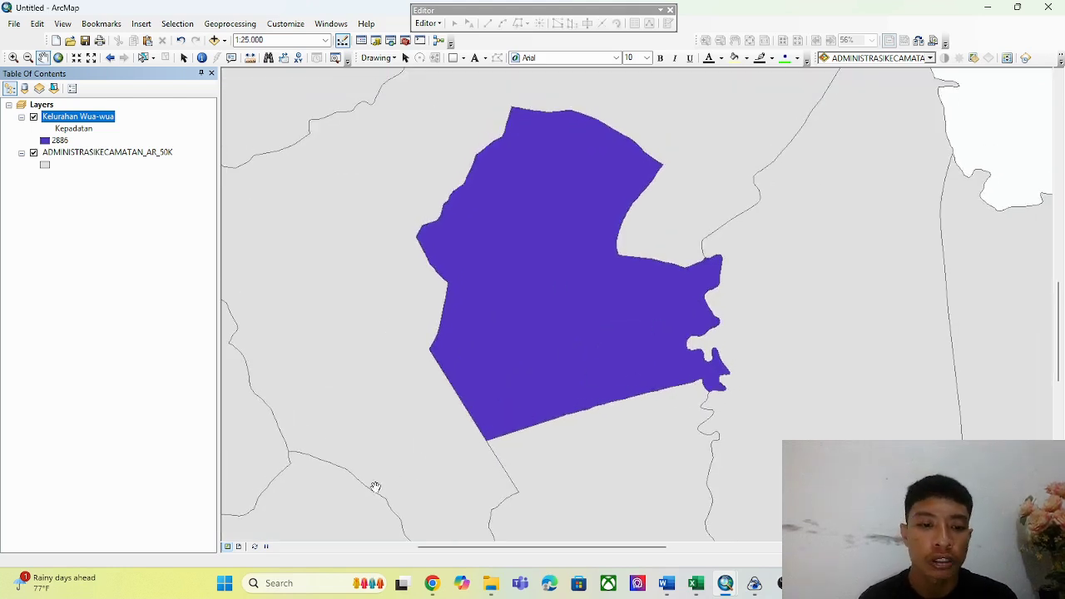
View the density map in layout view and check the attribute table of the Kelurahan Wua-wua layer
{"action": "left_click", "coordinate": [239, 547]}
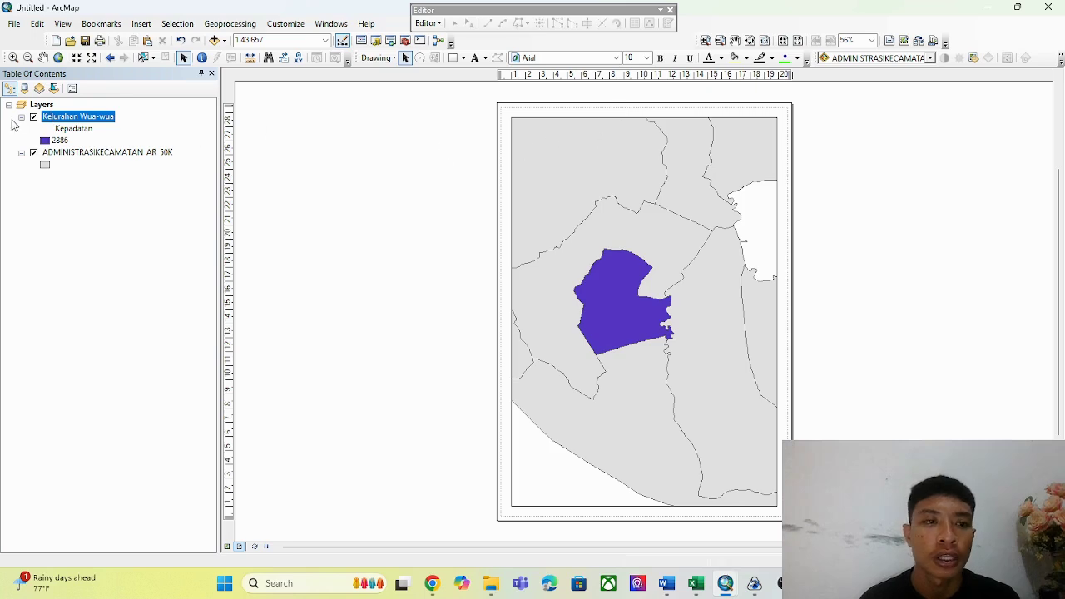
{"action": "right_click", "coordinate": [75, 121]}
{"action": "left_click", "coordinate": [121, 155]}
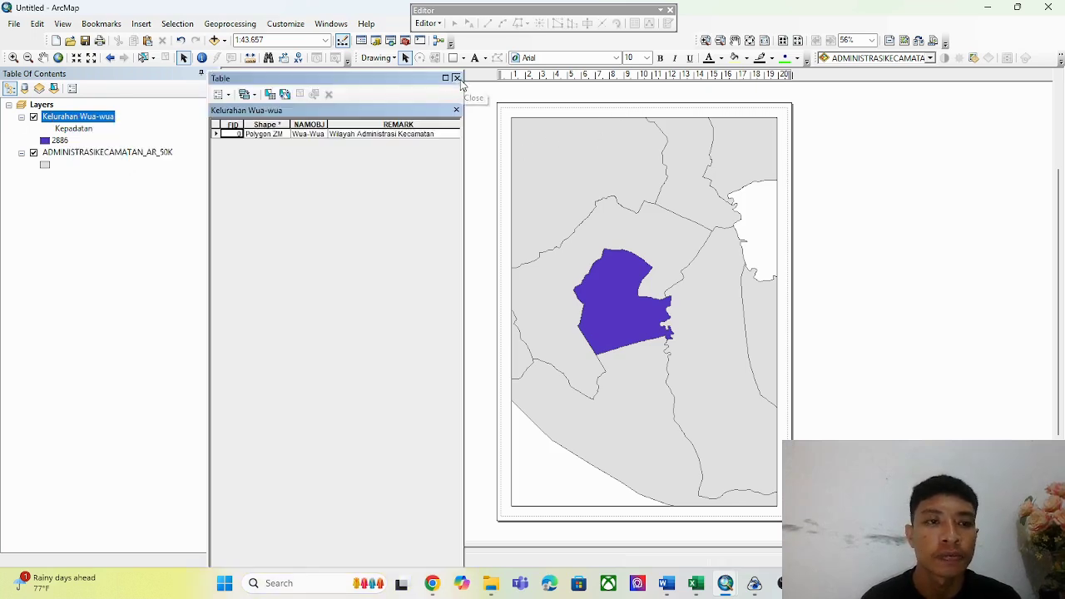
{"action": "left_click", "coordinate": [456, 78]}
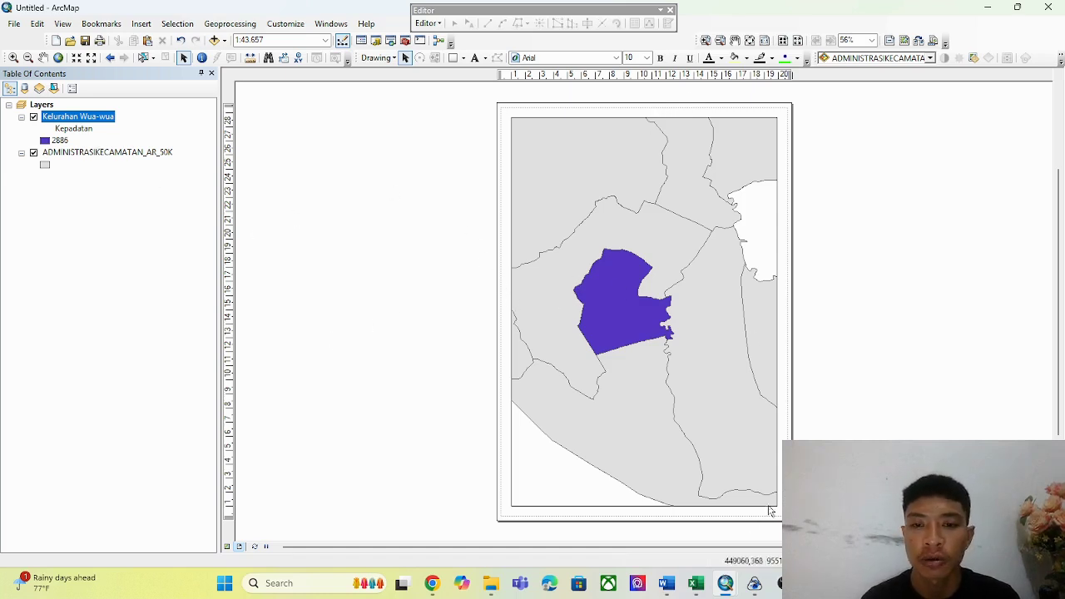
{"action": "left_click", "coordinate": [784, 583]}
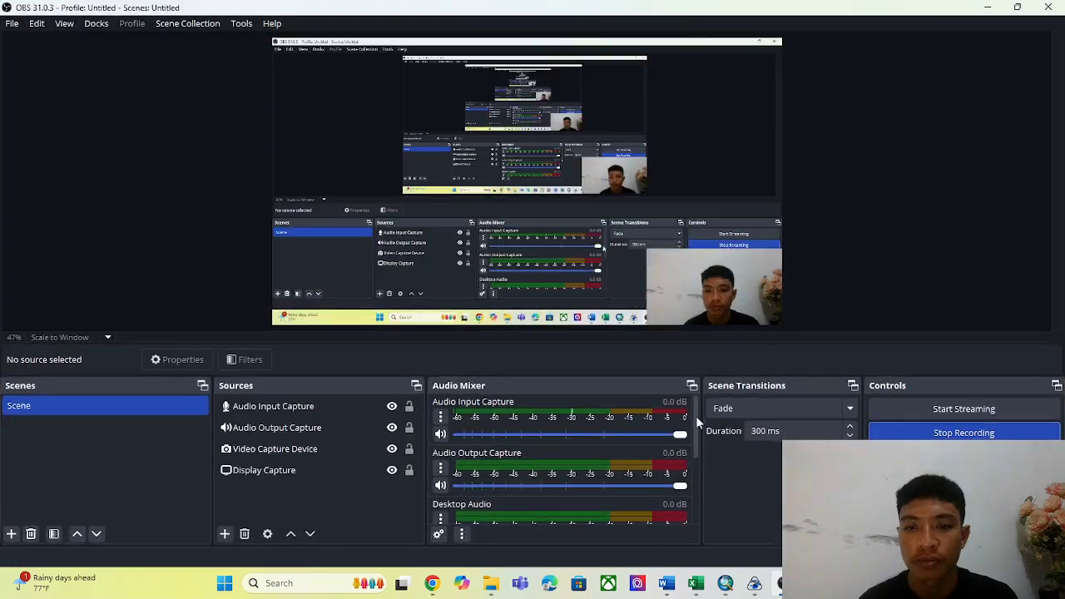